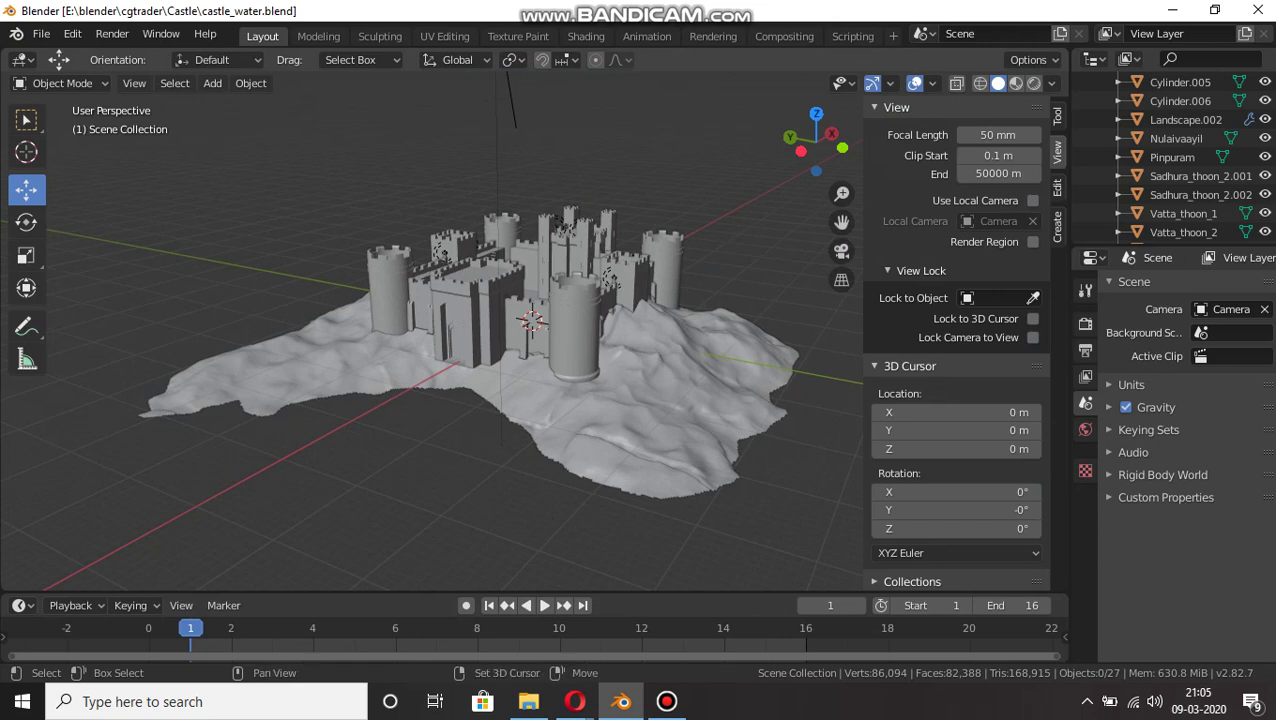
Add a plane mesh at the origin and scale it up to about 178 m square.
key("shift+a")
mouse_move(551, 268)
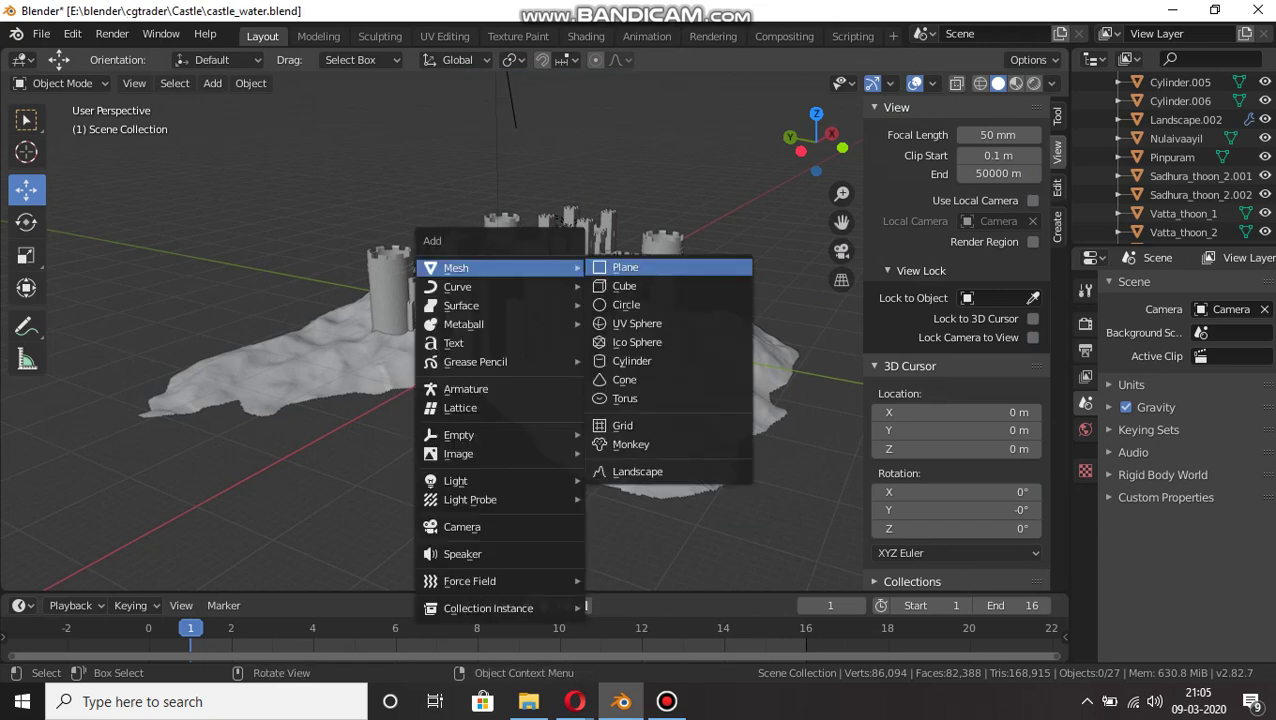
left_click(626, 267)
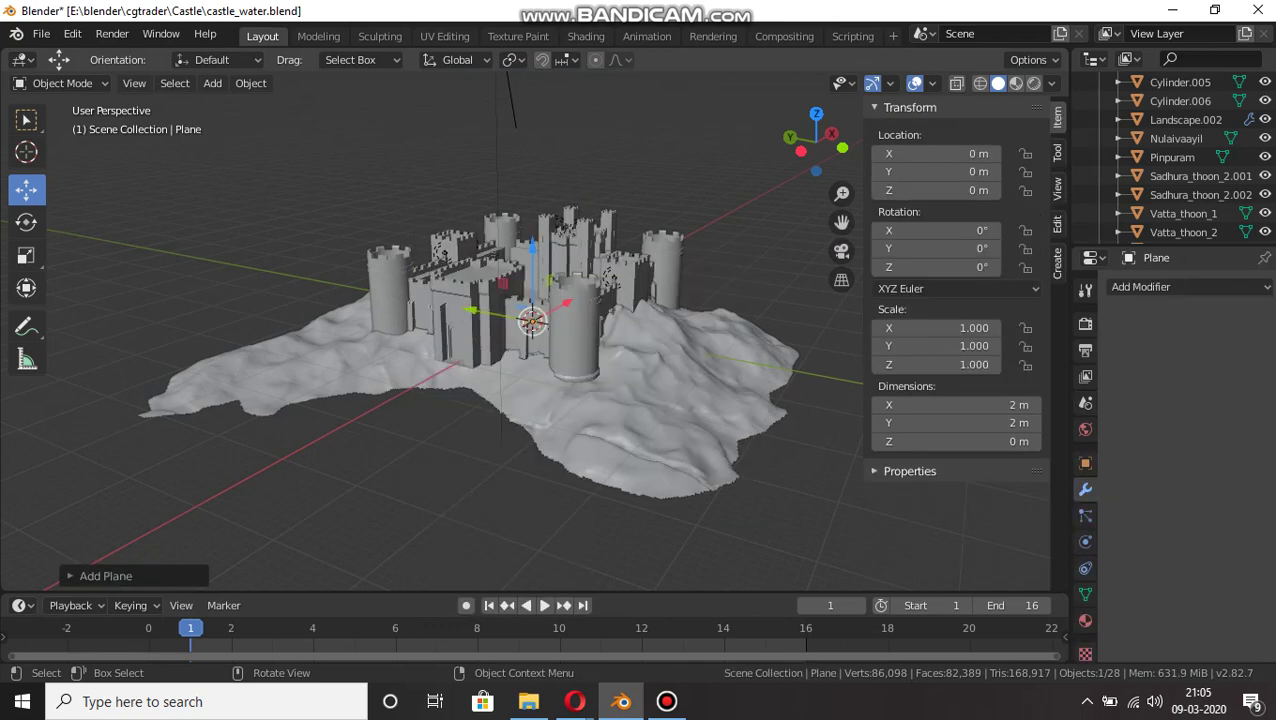
scroll(626, 267, "down", 5)
scroll(626, 267, "up", 4)
key("s")
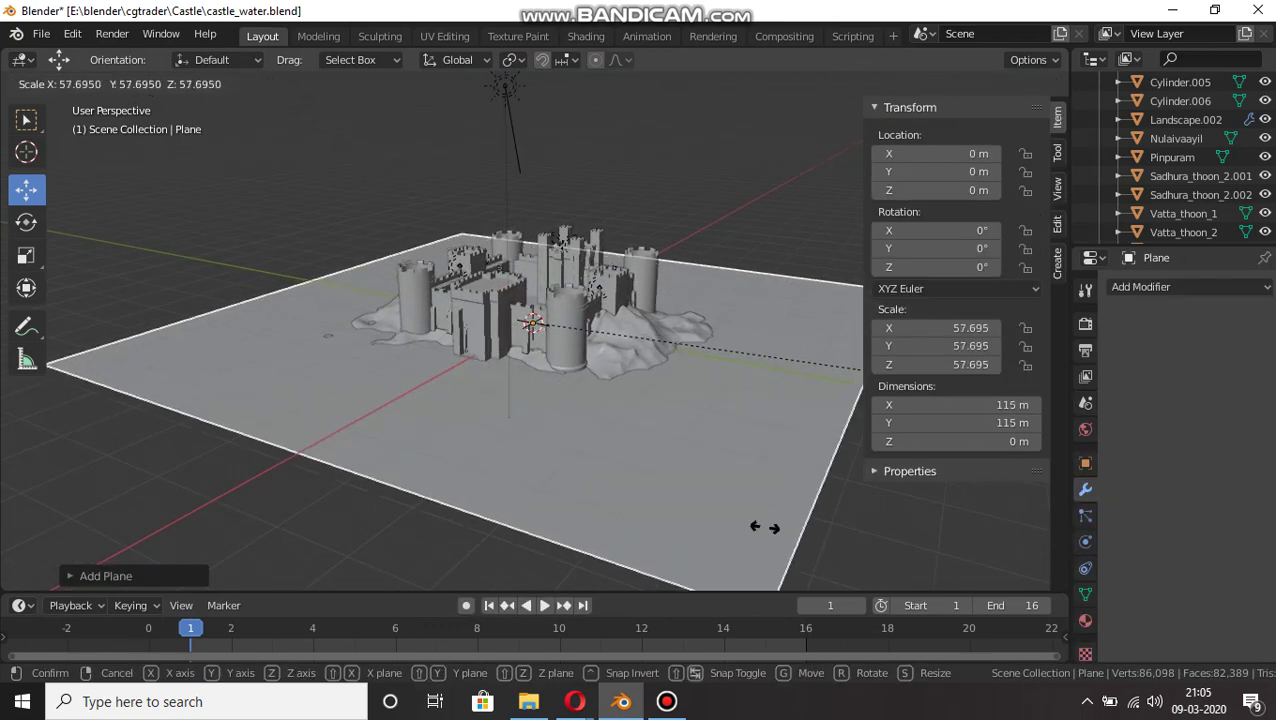
left_click(914, 513)
Lower the plane along the Z axis to about -4.06 m so it cuts through the foot of the landscape.
scroll(914, 513, "down", 3)
scroll(914, 513, "up", 2)
key("g")
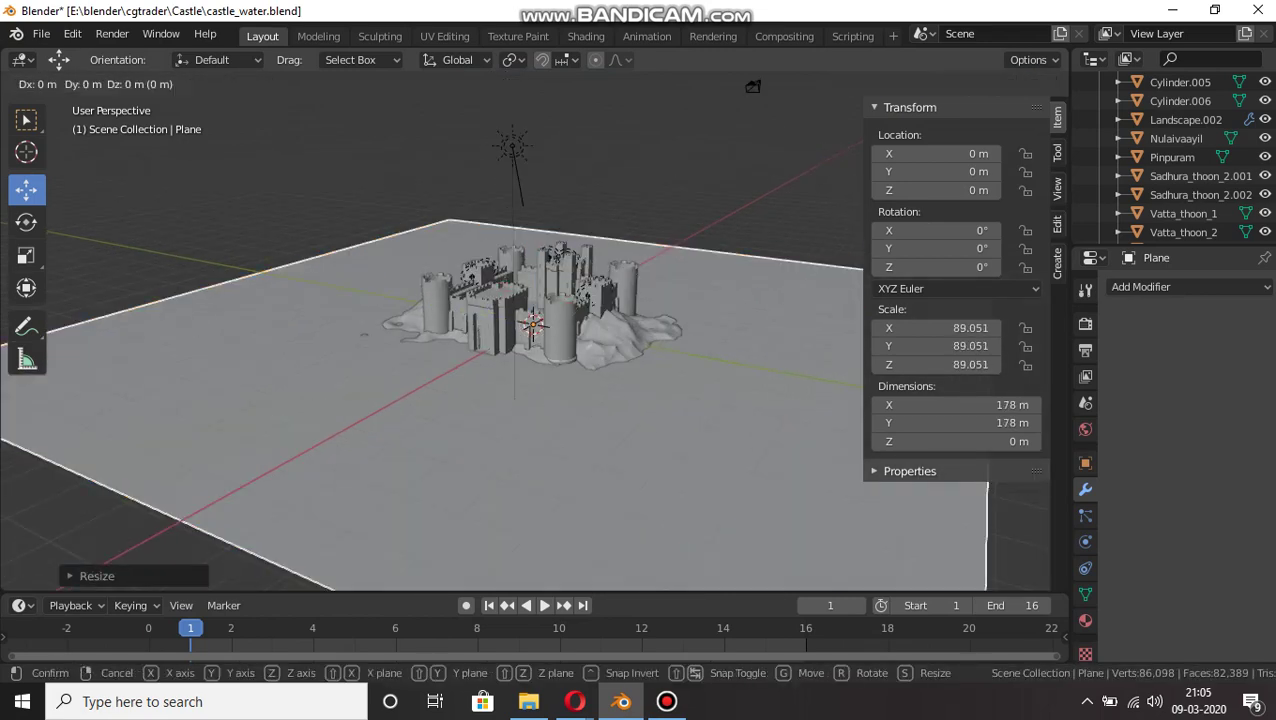
key("z")
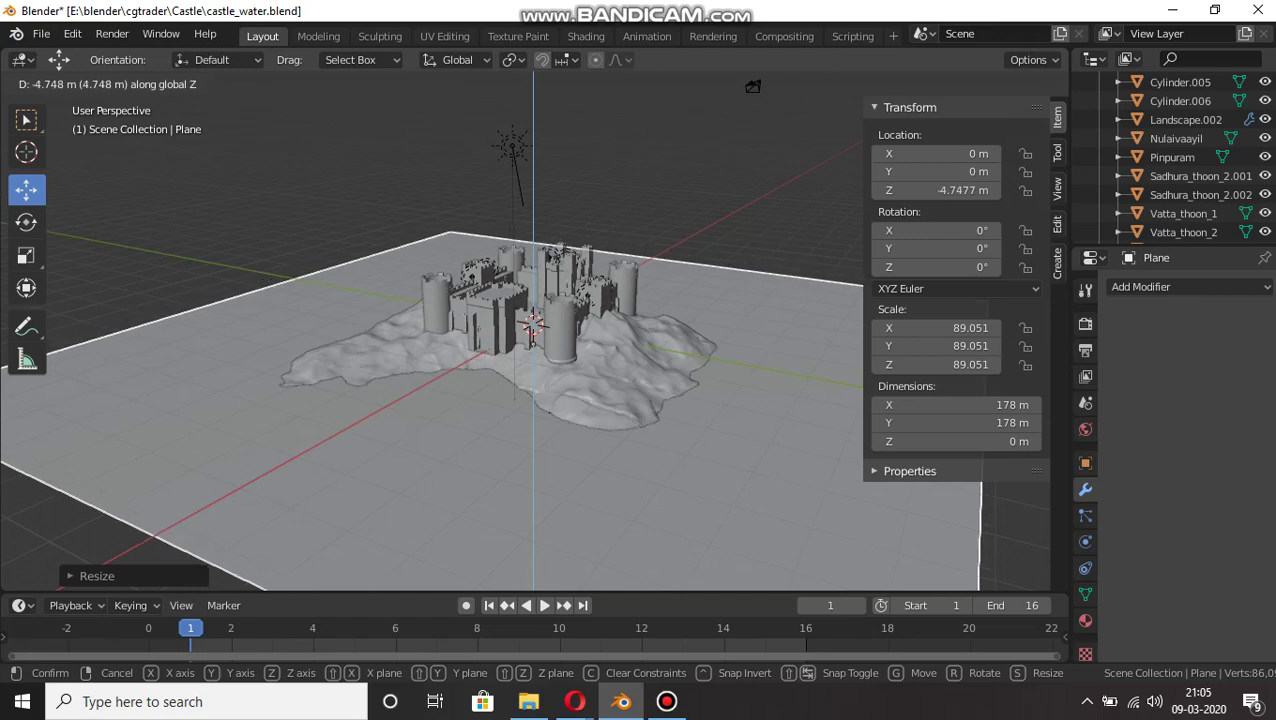
left_click(914, 528)
Examine from several angles how the plane meets the landscape around the castle.
scroll(914, 528, "up", 3)
left_click_drag(842, 148, 756, 168)
scroll(756, 168, "down", 3)
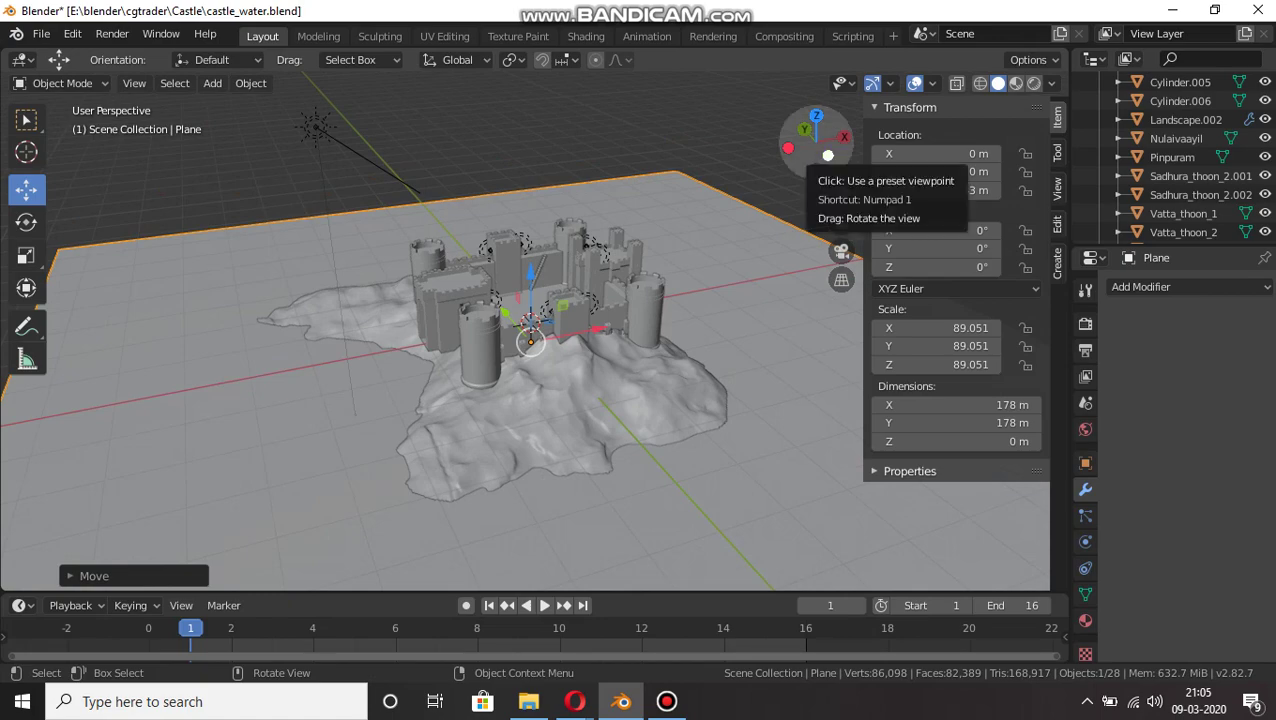
left_click_drag(824, 150, 888, 153)
scroll(556, 290, "down", 5)
scroll(556, 290, "up", 3)
scroll(533, 340, "up", 3)
scroll(533, 340, "down", 3)
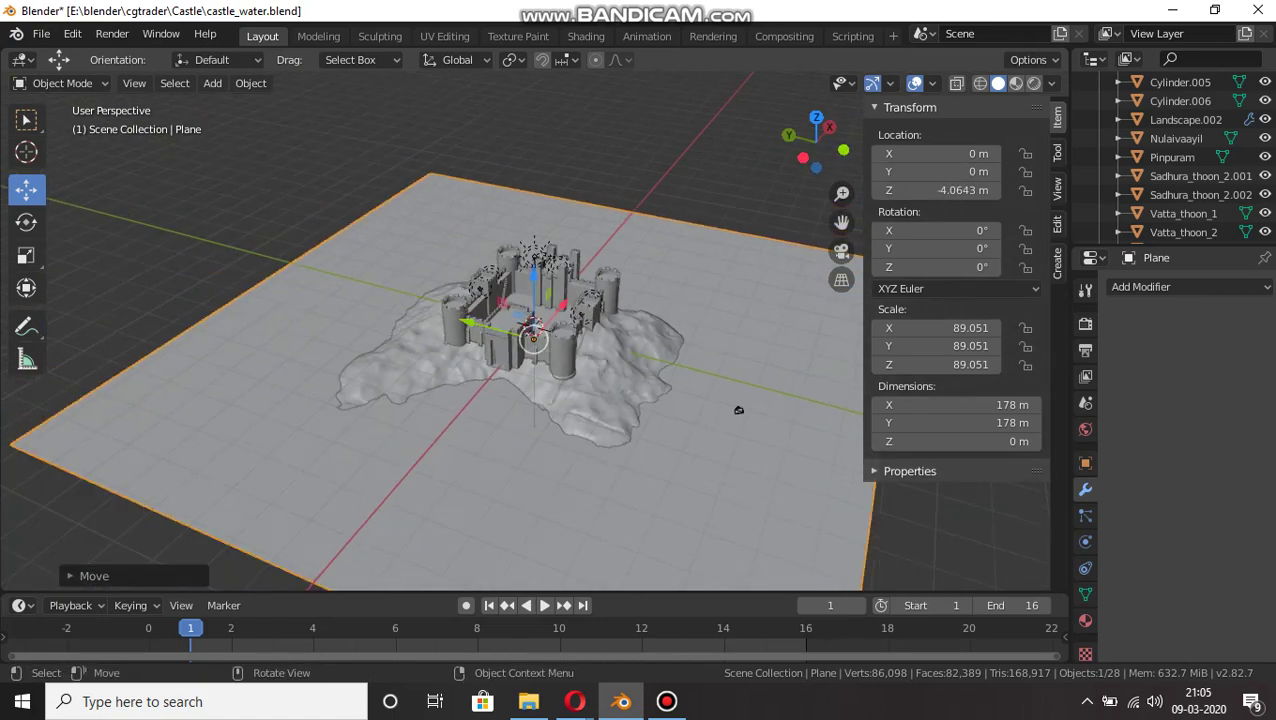
left_click_drag(813, 165, 881, 156)
scroll(534, 340, "up", 4)
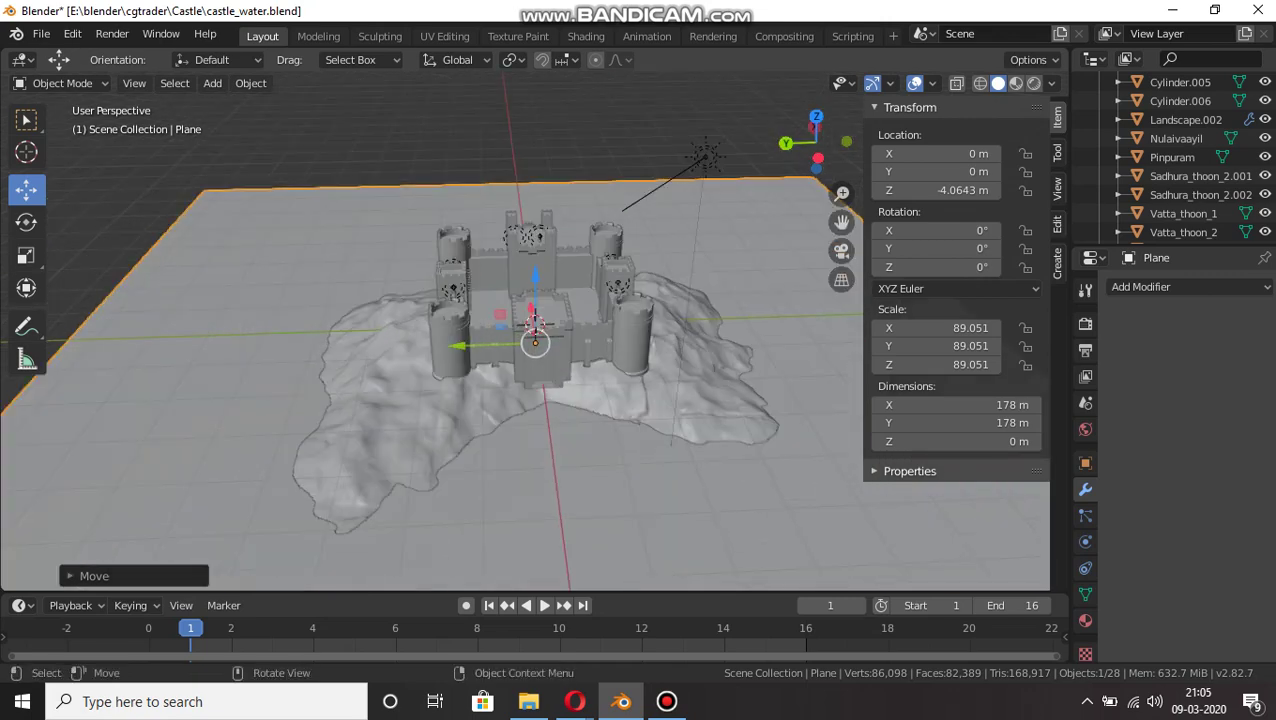
scroll(534, 335, "up", 1)
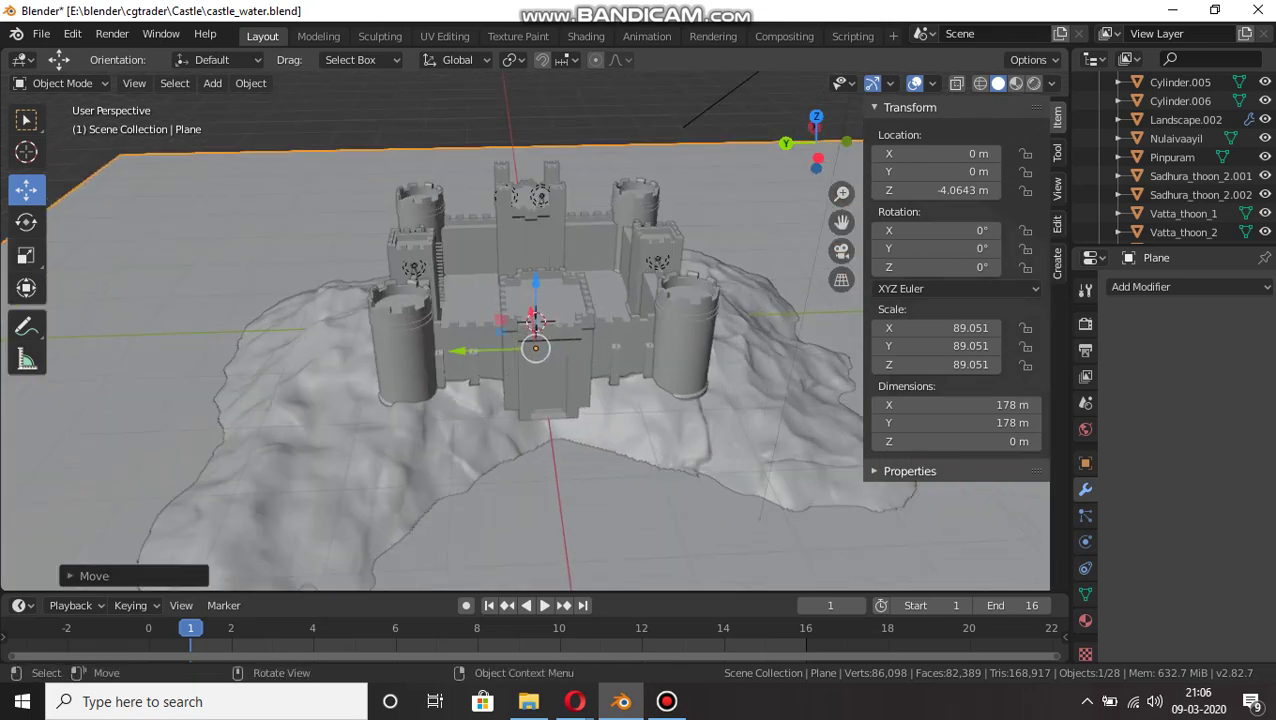
scroll(535, 330, "down", 5)
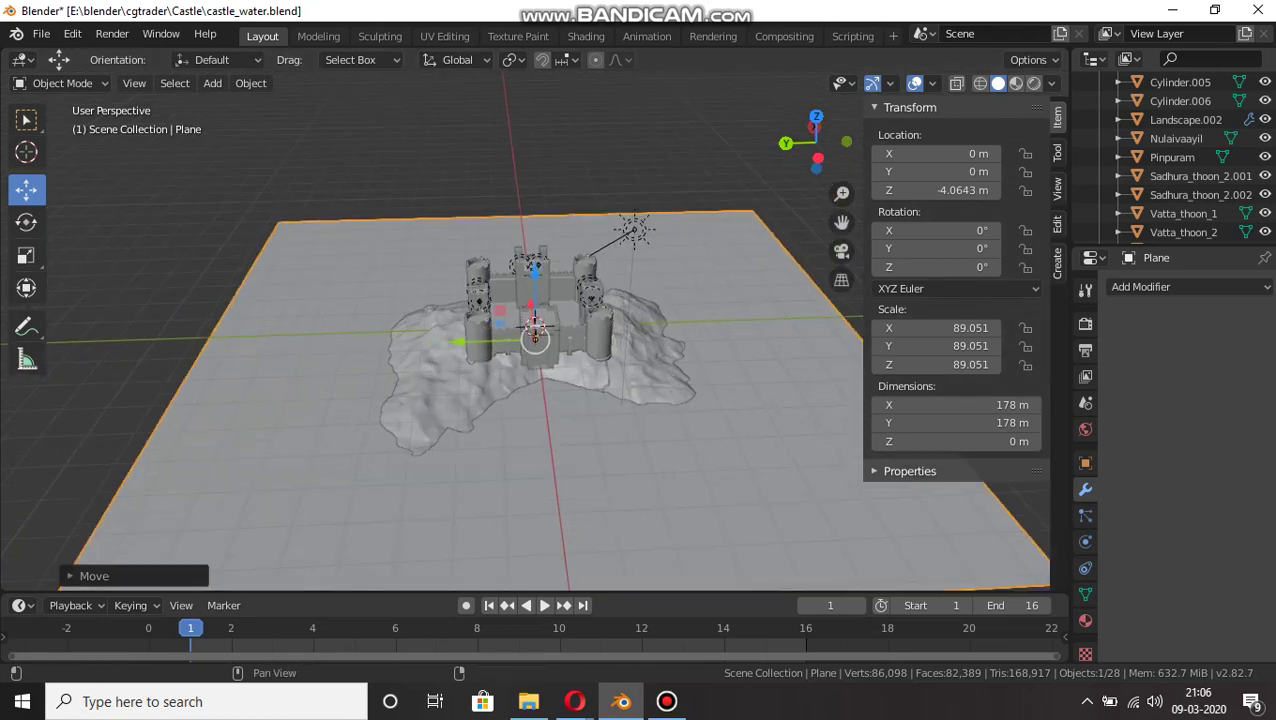
Split the 3D viewport into two side-by-side areas of roughly equal width, hiding both sidebars and the original viewport's toolbar.
left_click_drag(1066, 53, 1039, 58)
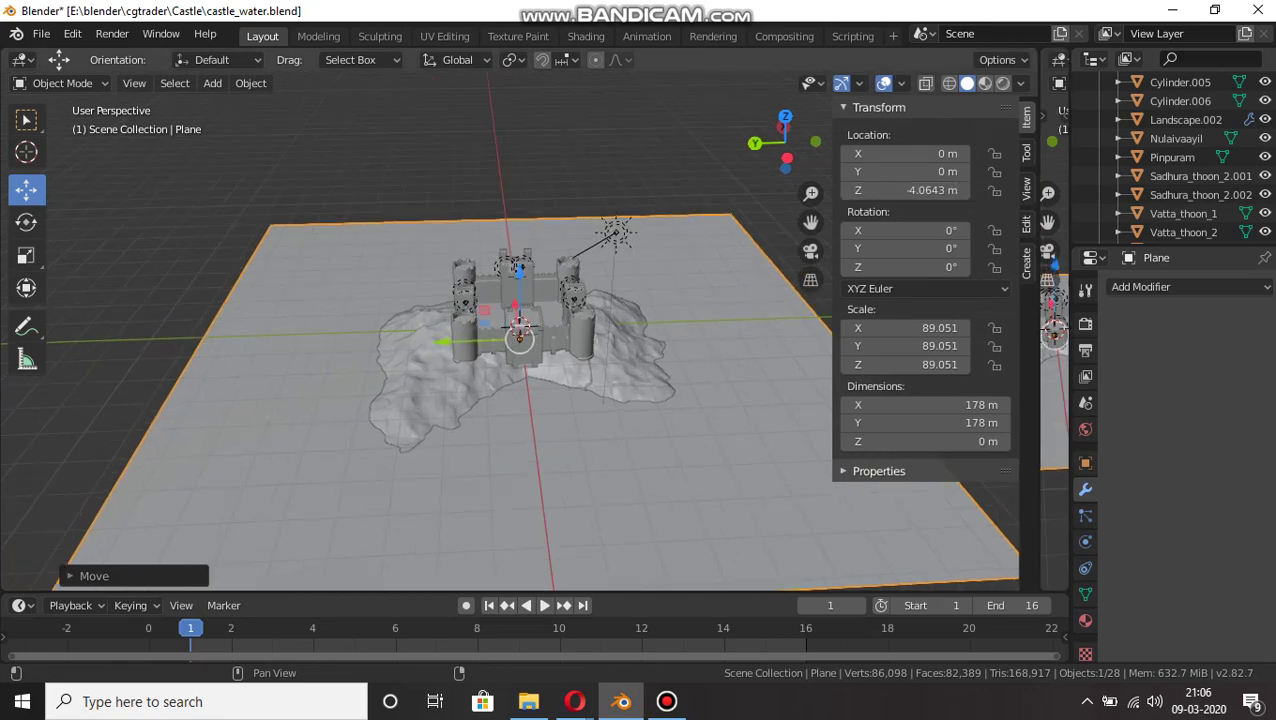
left_click_drag(1039, 330, 650, 330)
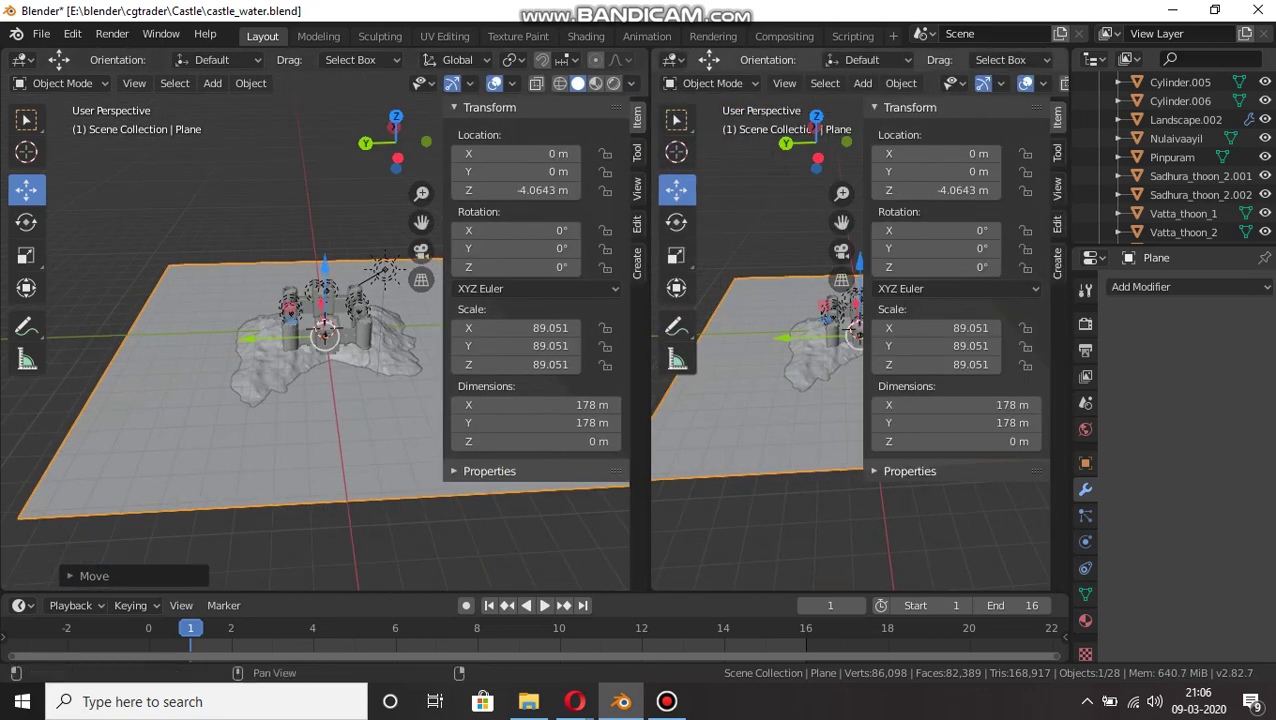
key("n")
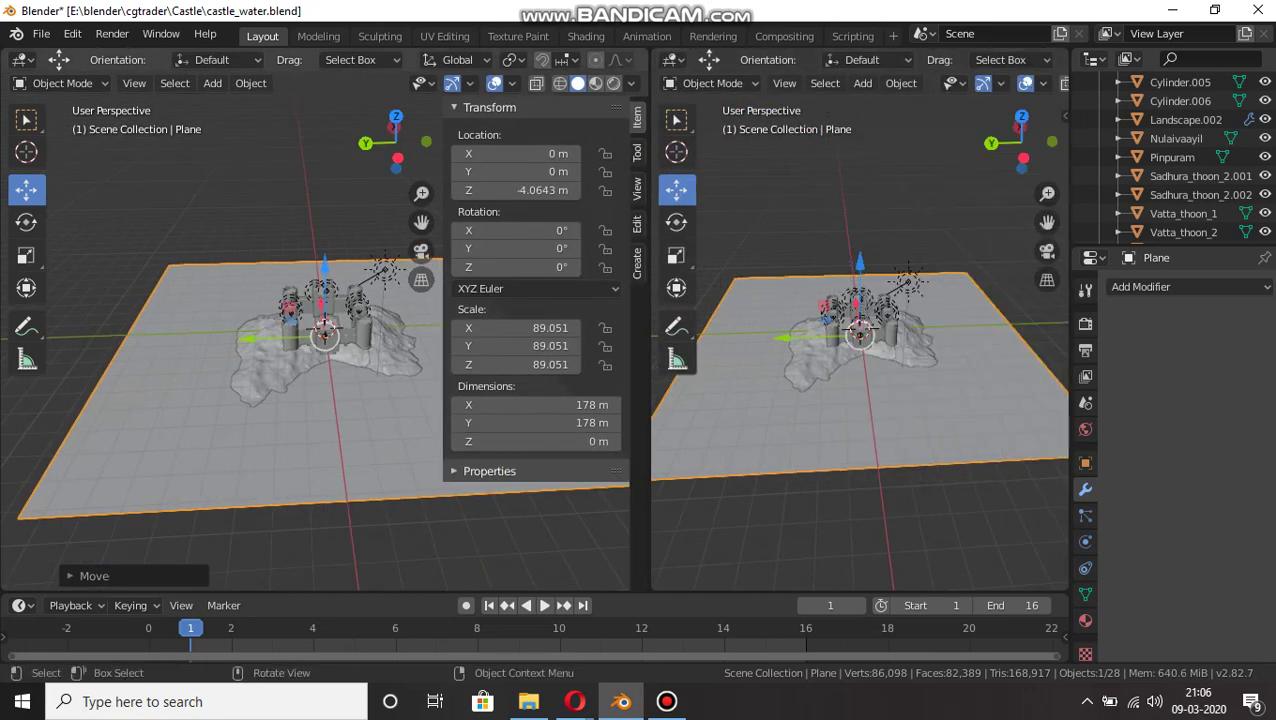
key("n")
left_click(611, 293)
key("t")
left_click_drag(650, 310, 564, 310)
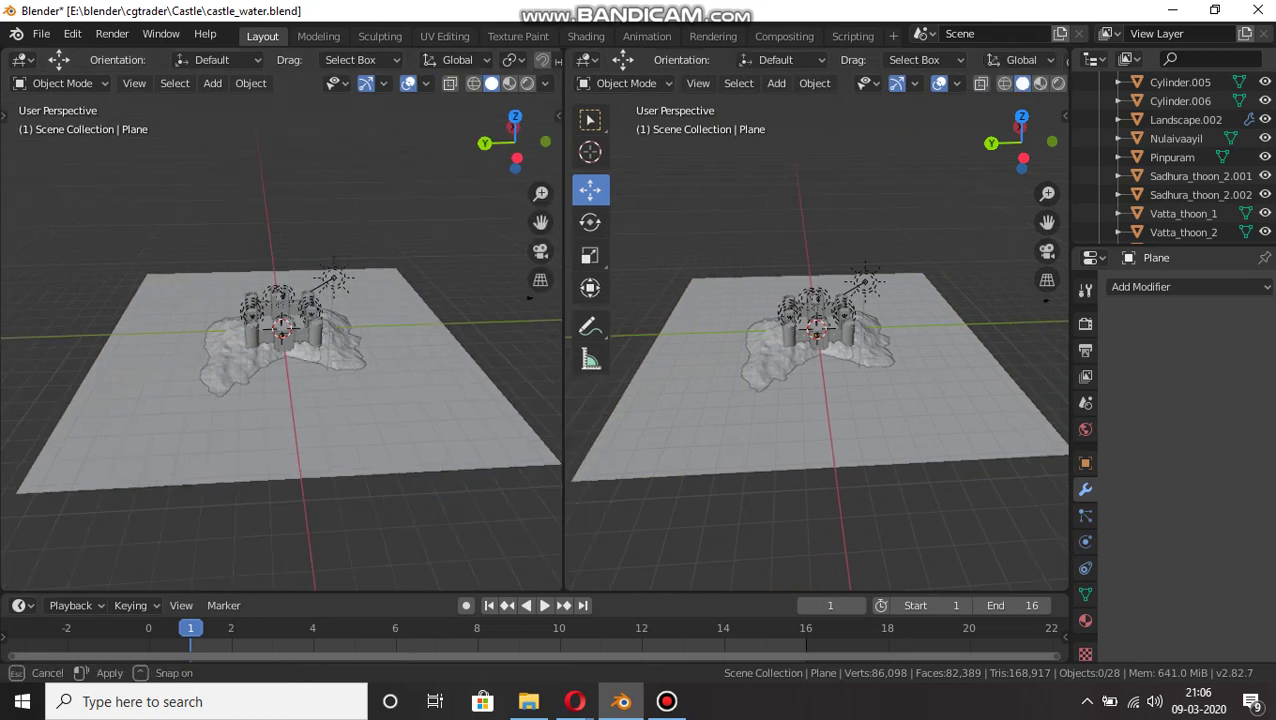
Change the new area to the Shader Editor with its sidebar hidden, and set the 3D viewport to Rendered shading.
left_click(585, 59)
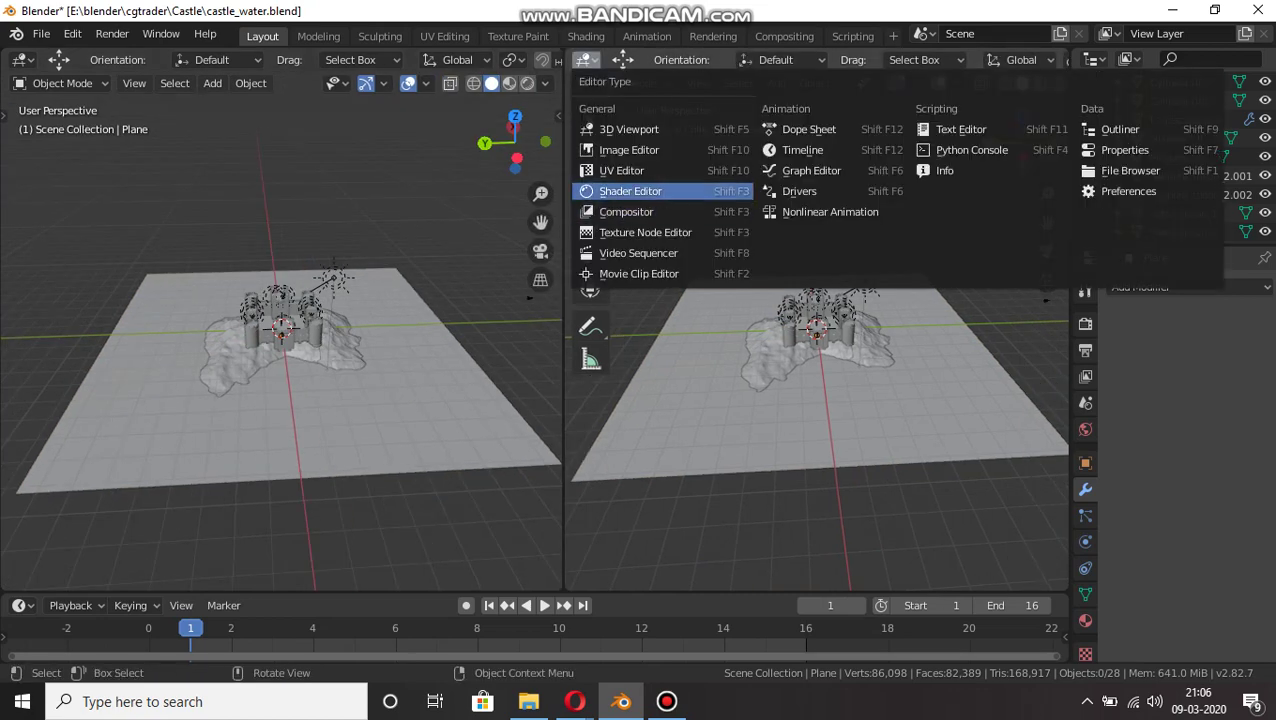
left_click(631, 191)
key("n")
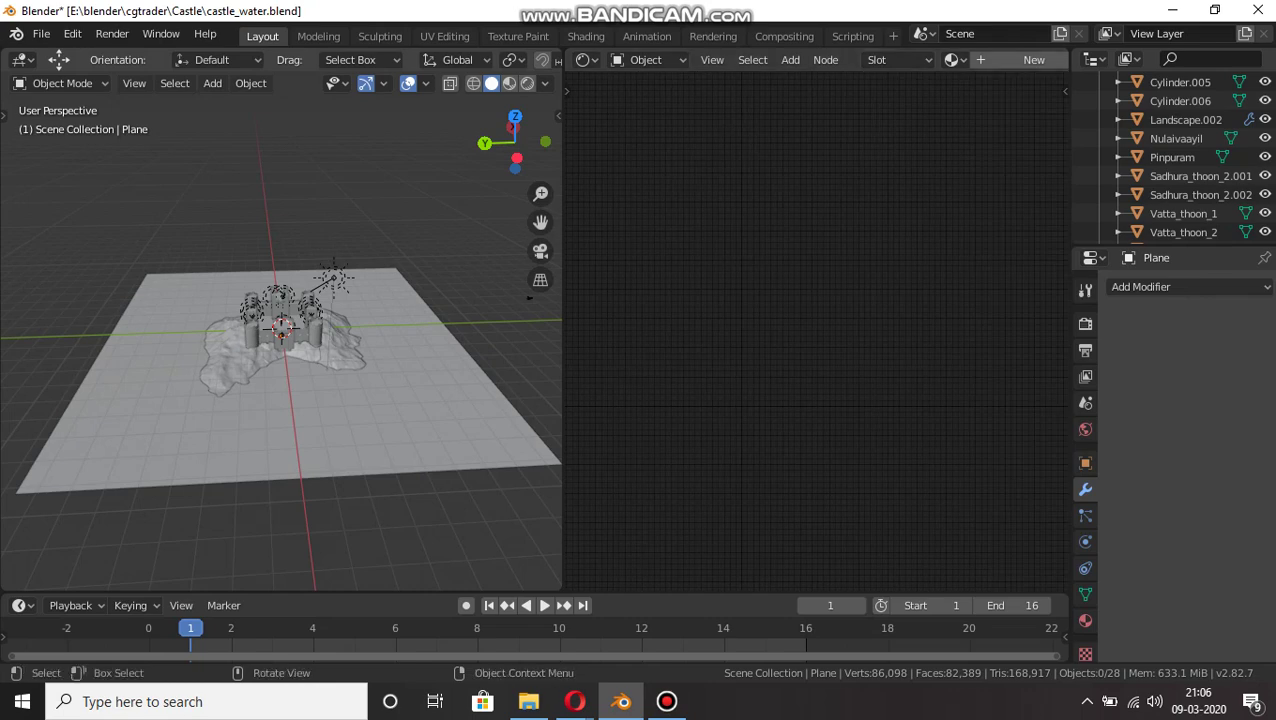
scroll(282, 330, "up", 3)
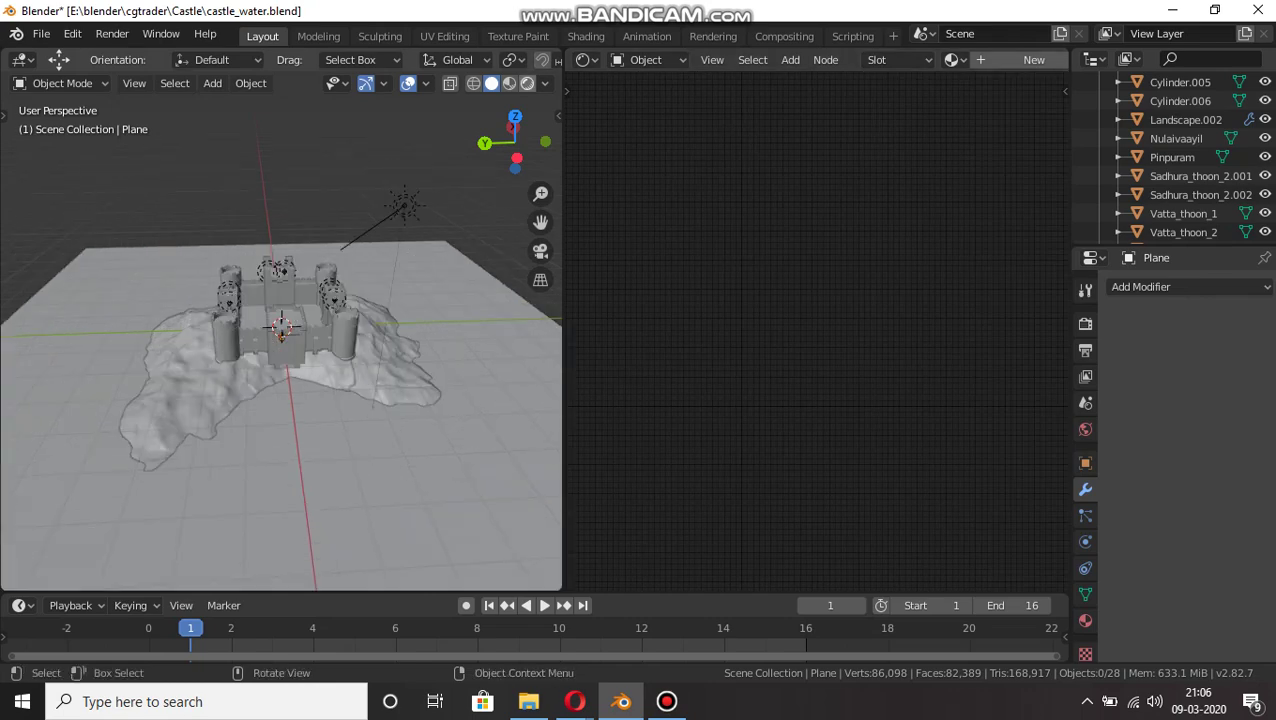
left_click(527, 83)
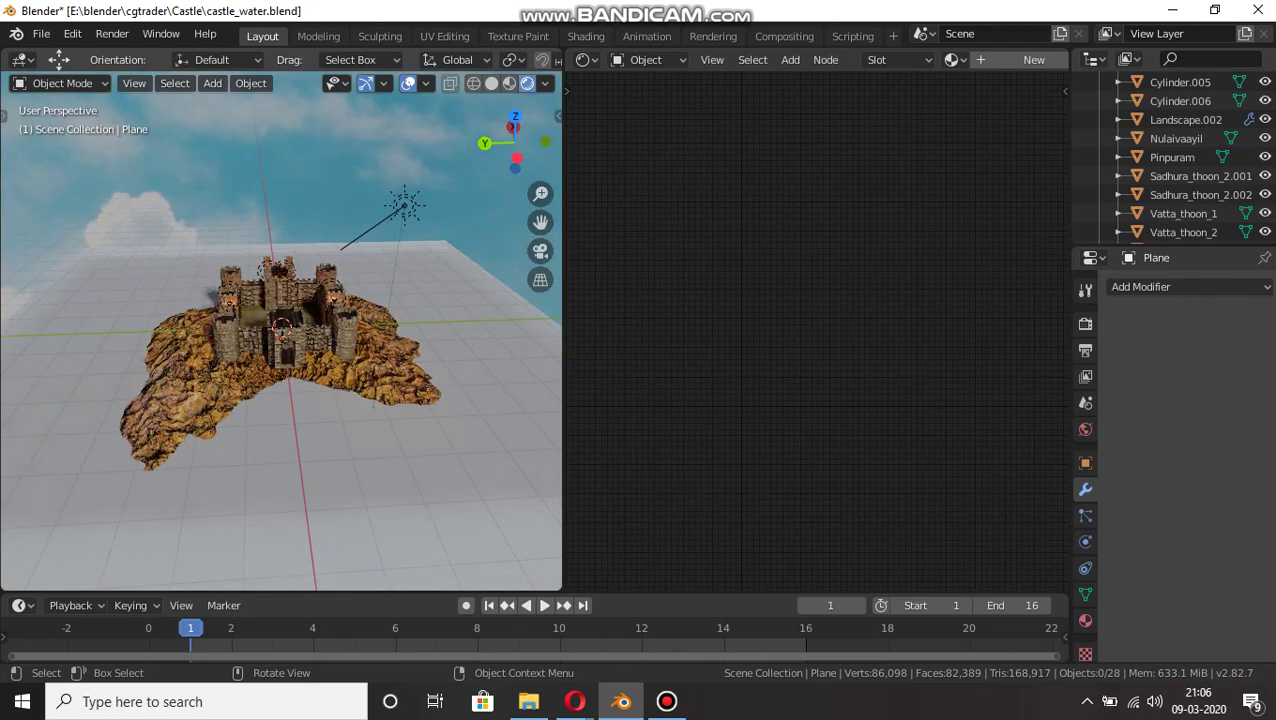
Create a new material on the plane and name it WATER_TUTO.
left_click(455, 430)
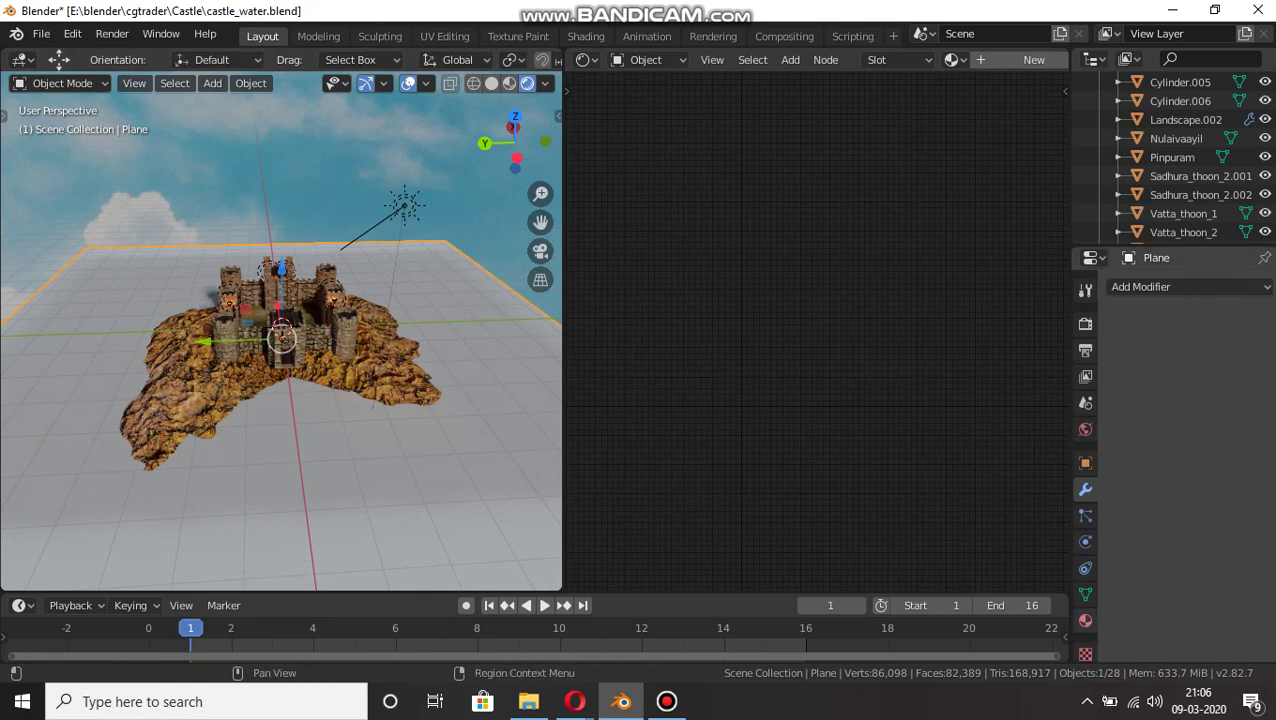
left_click(1085, 620)
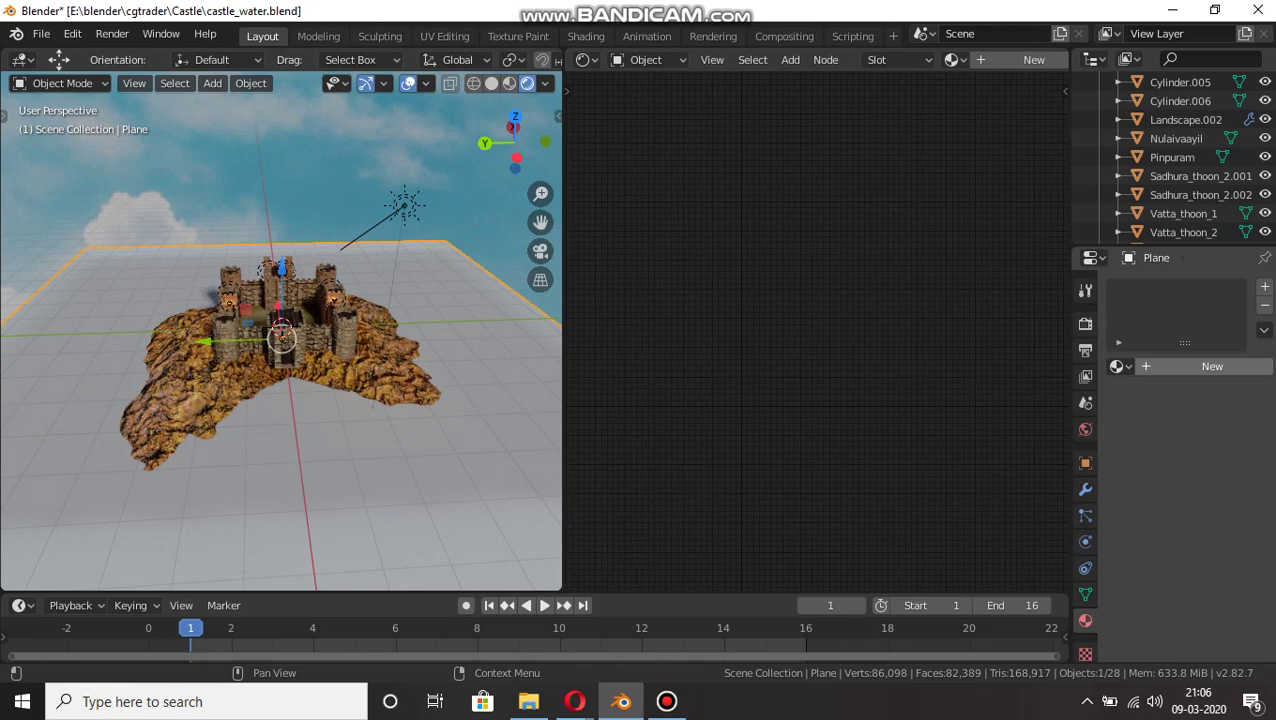
left_click(1211, 367)
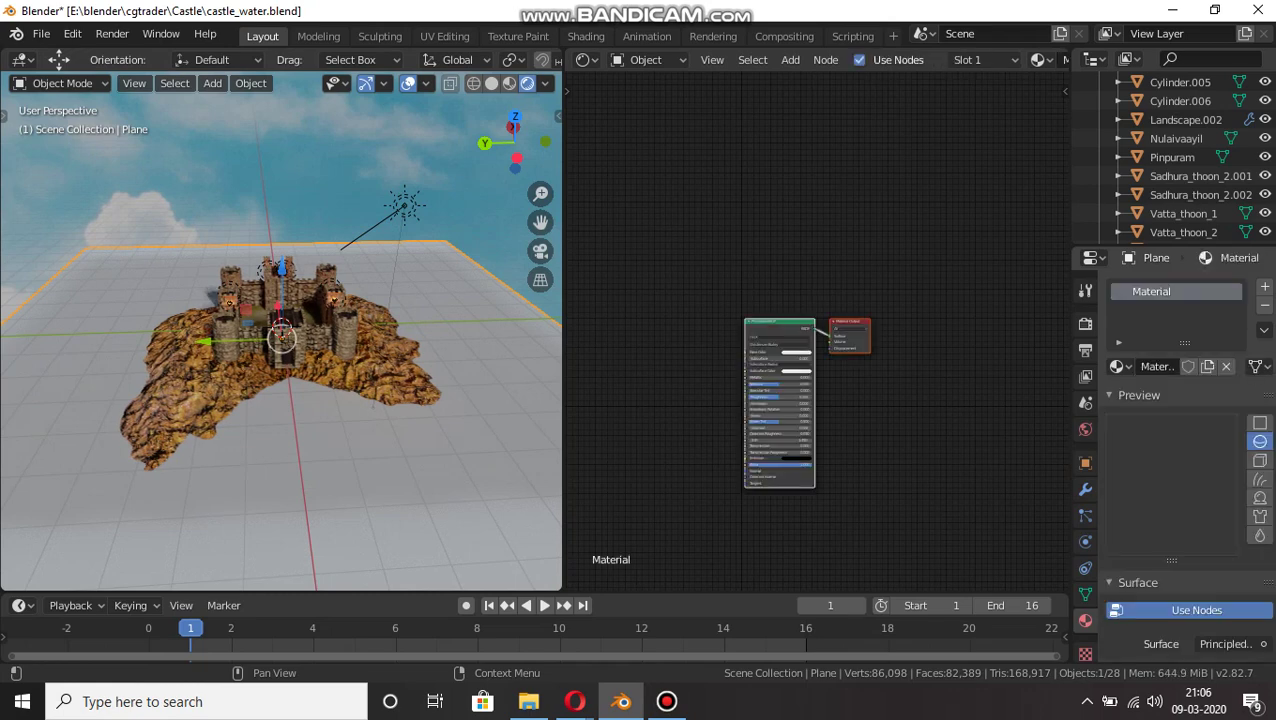
scroll(818, 332, "up", 6)
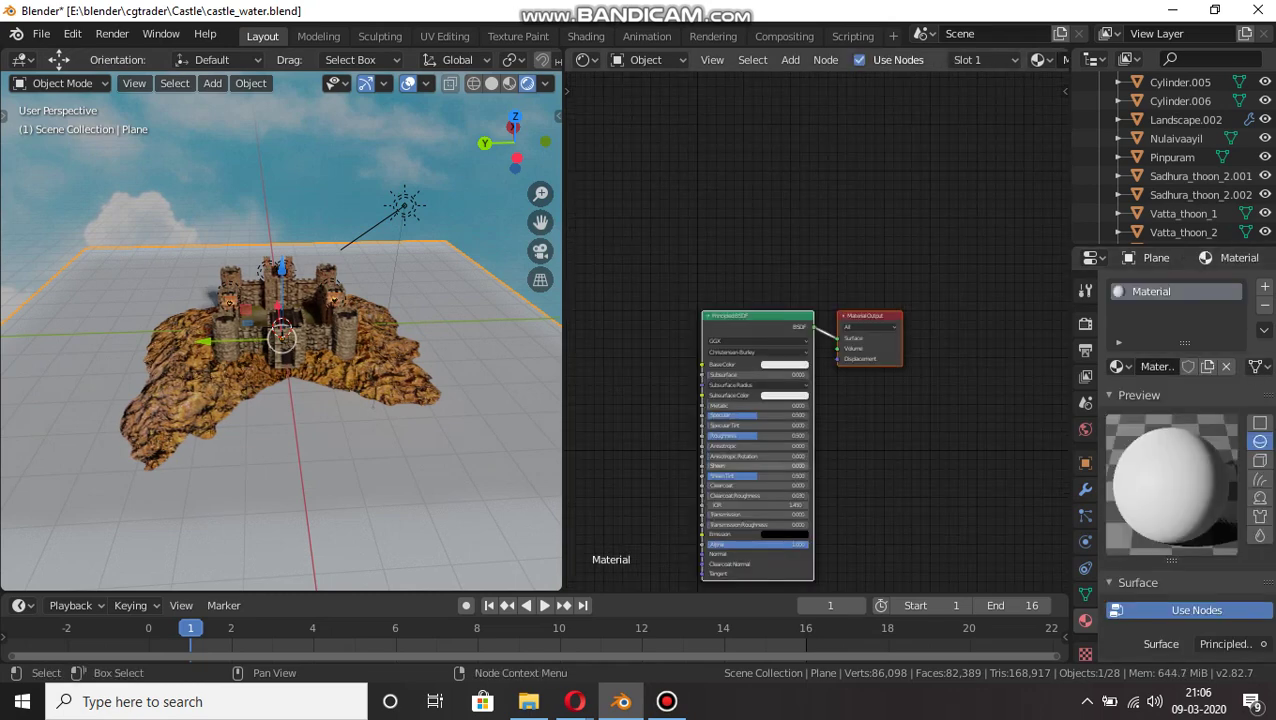
scroll(757, 505, "up", 1)
left_click(1156, 367)
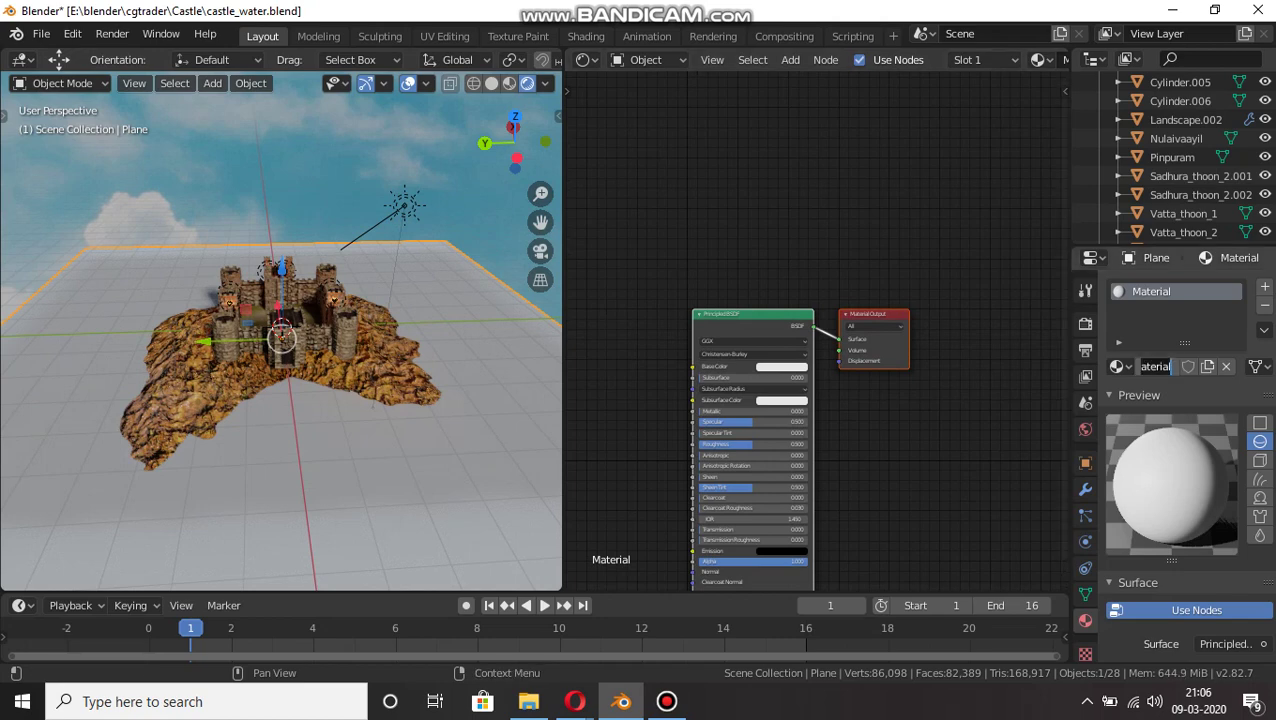
type("WATER")
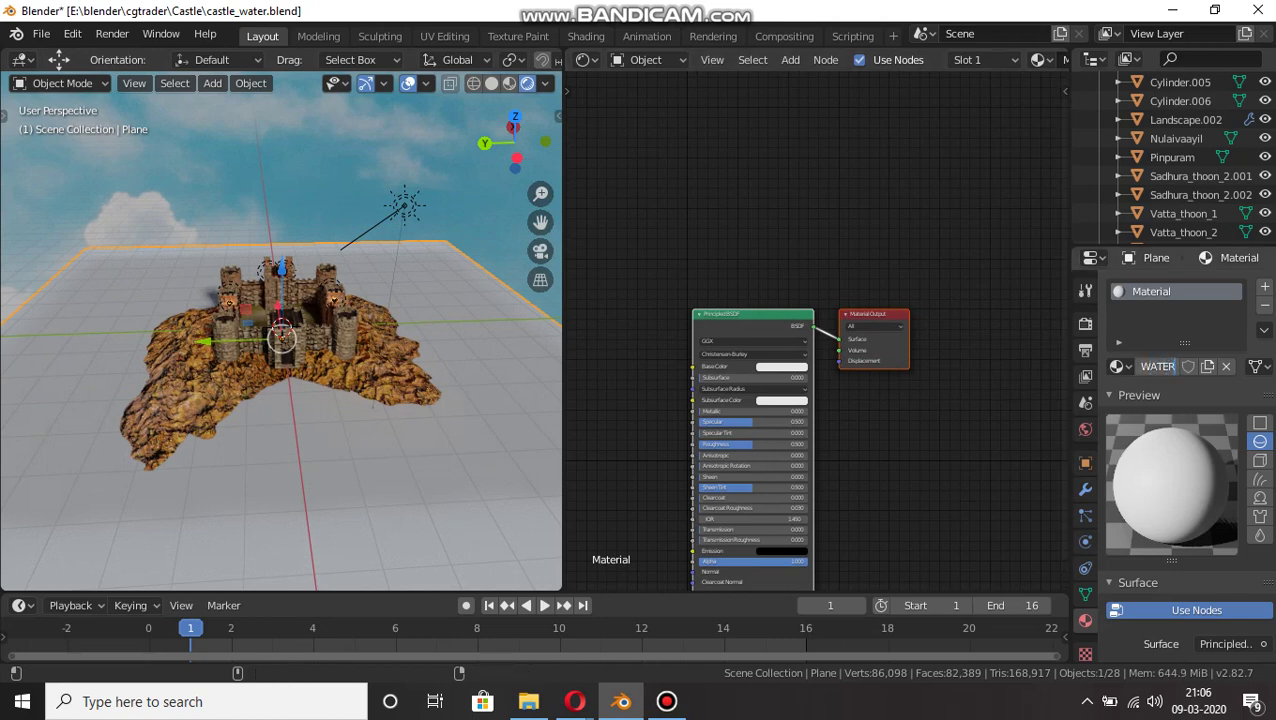
type("_TUTO")
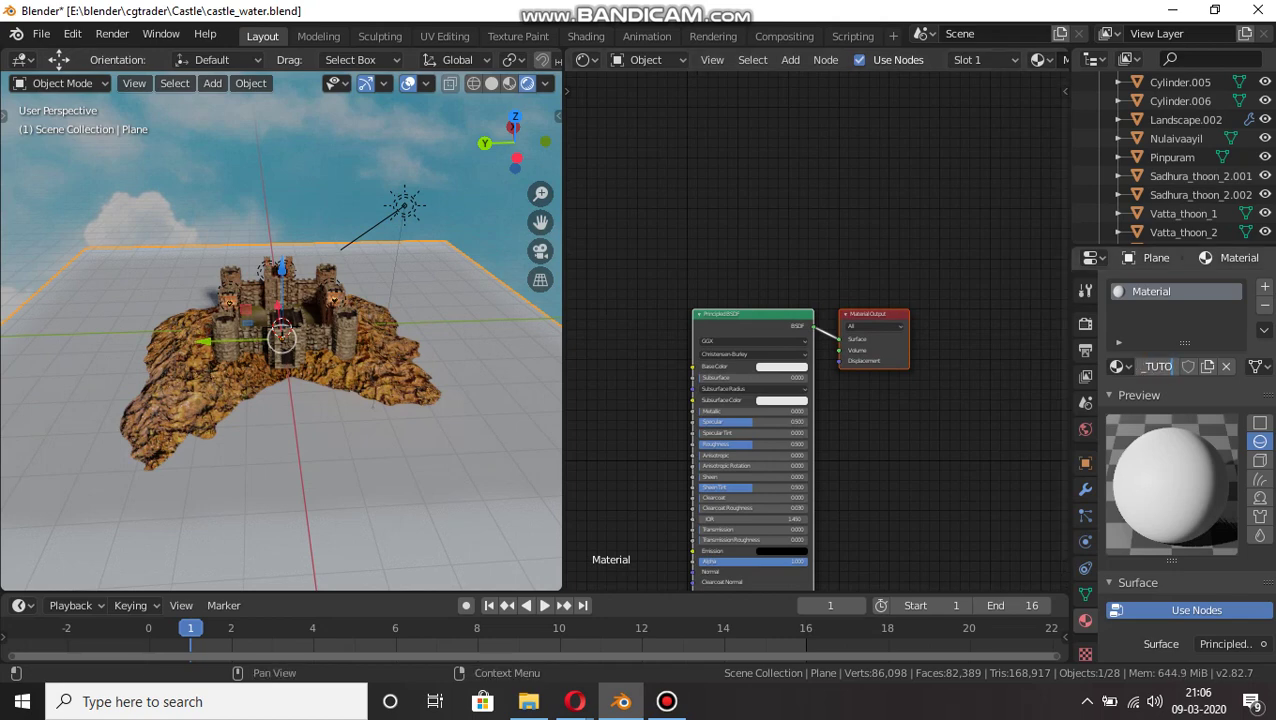
key("Return")
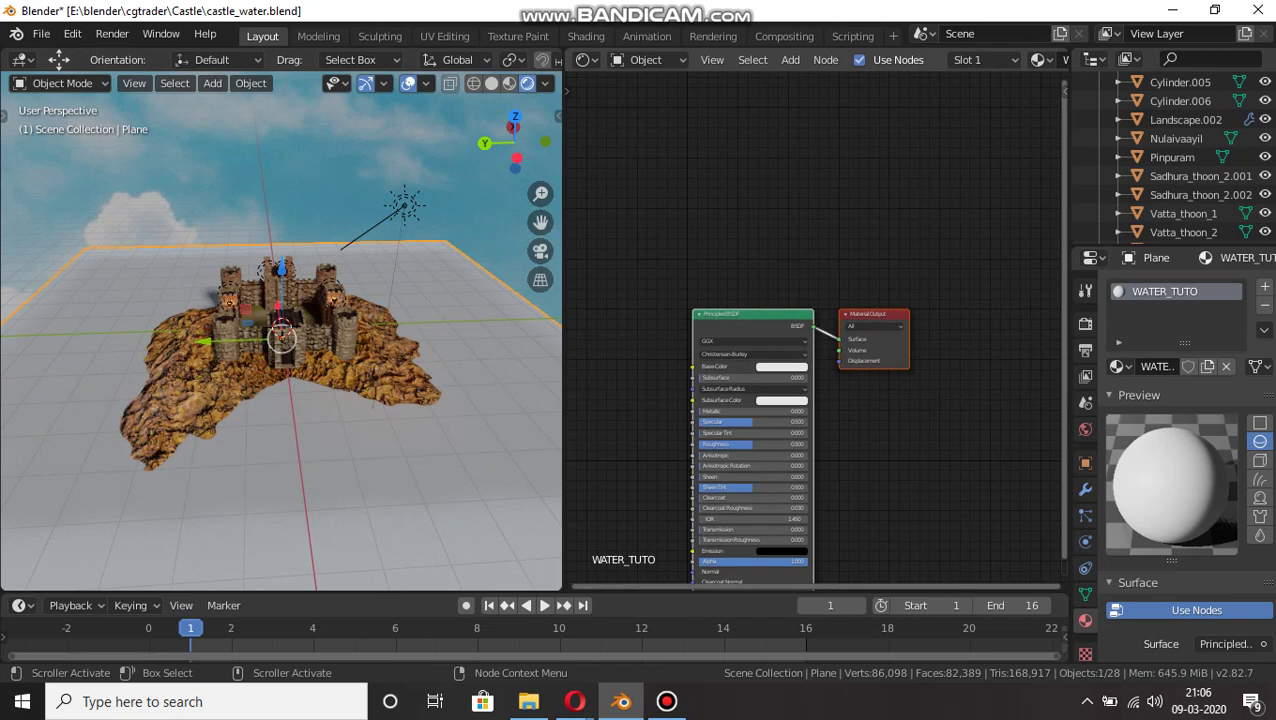
left_click_drag(815, 586, 765, 586)
left_click_drag(1063, 400, 1063, 492)
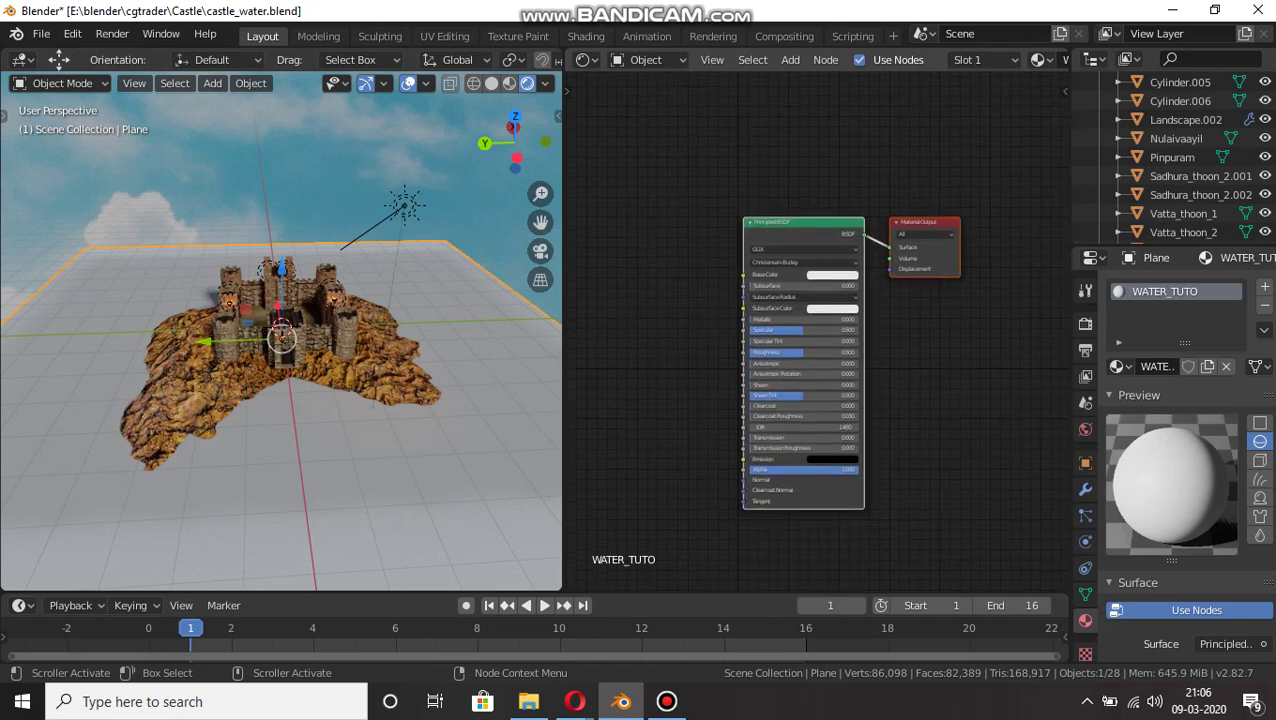
scroll(811, 325, "up", 3)
left_click_drag(815, 586, 755, 586)
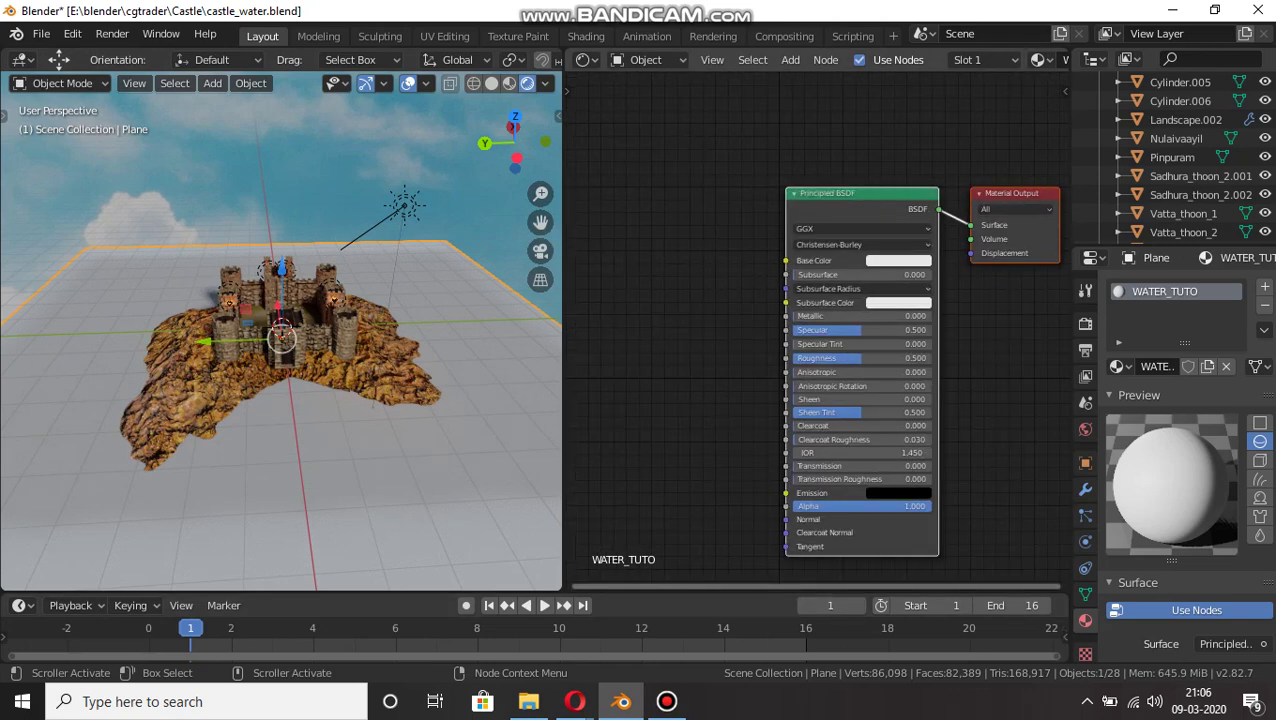
left_click(667, 702)
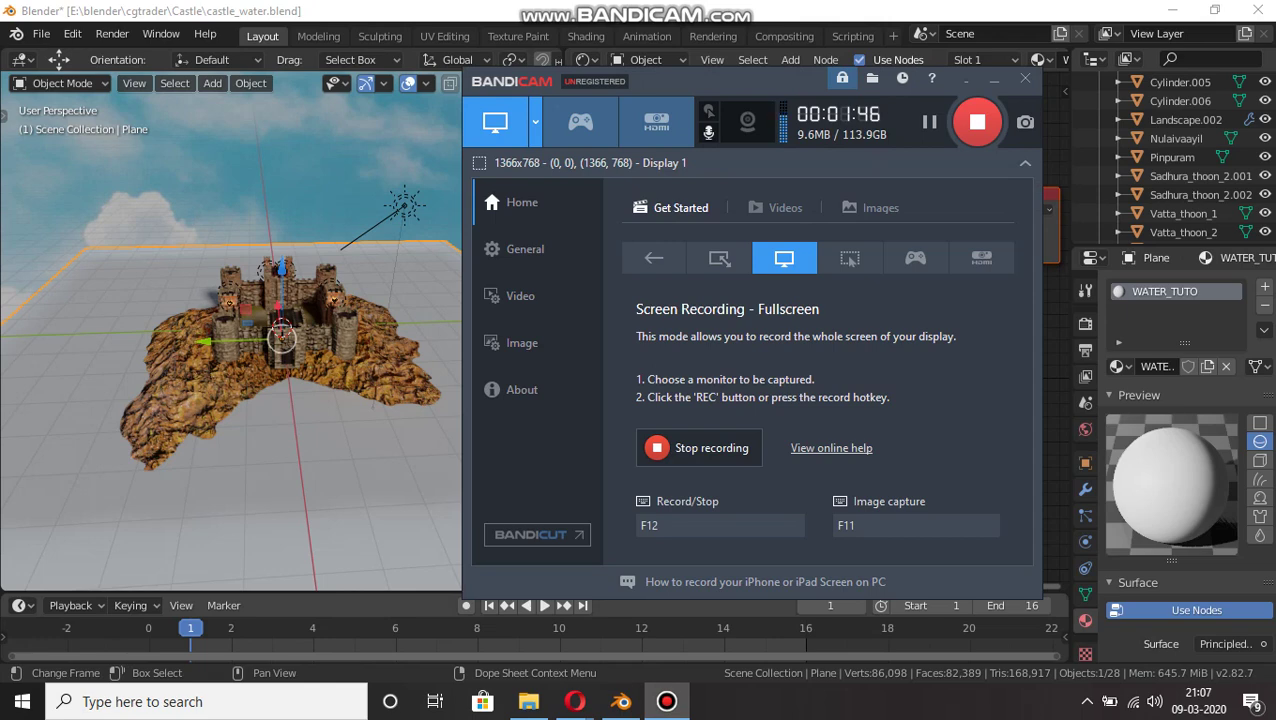
left_click(994, 81)
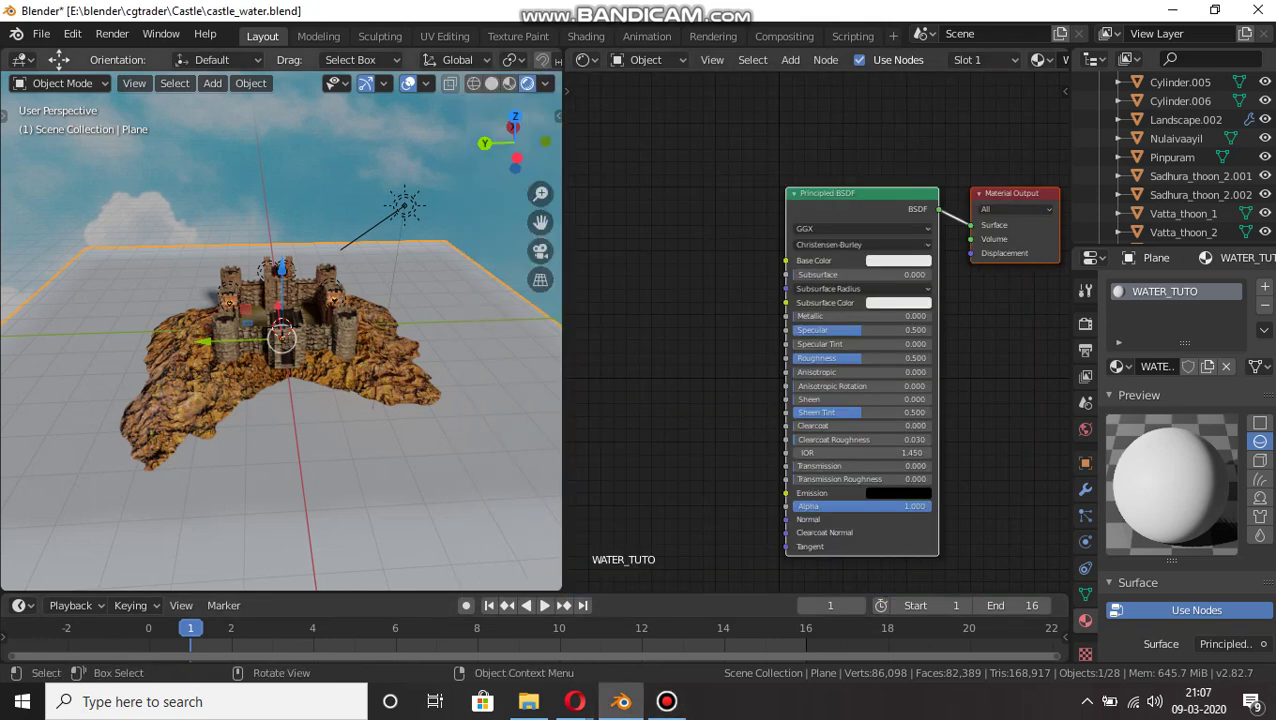
scroll(240, 326, "up", 2)
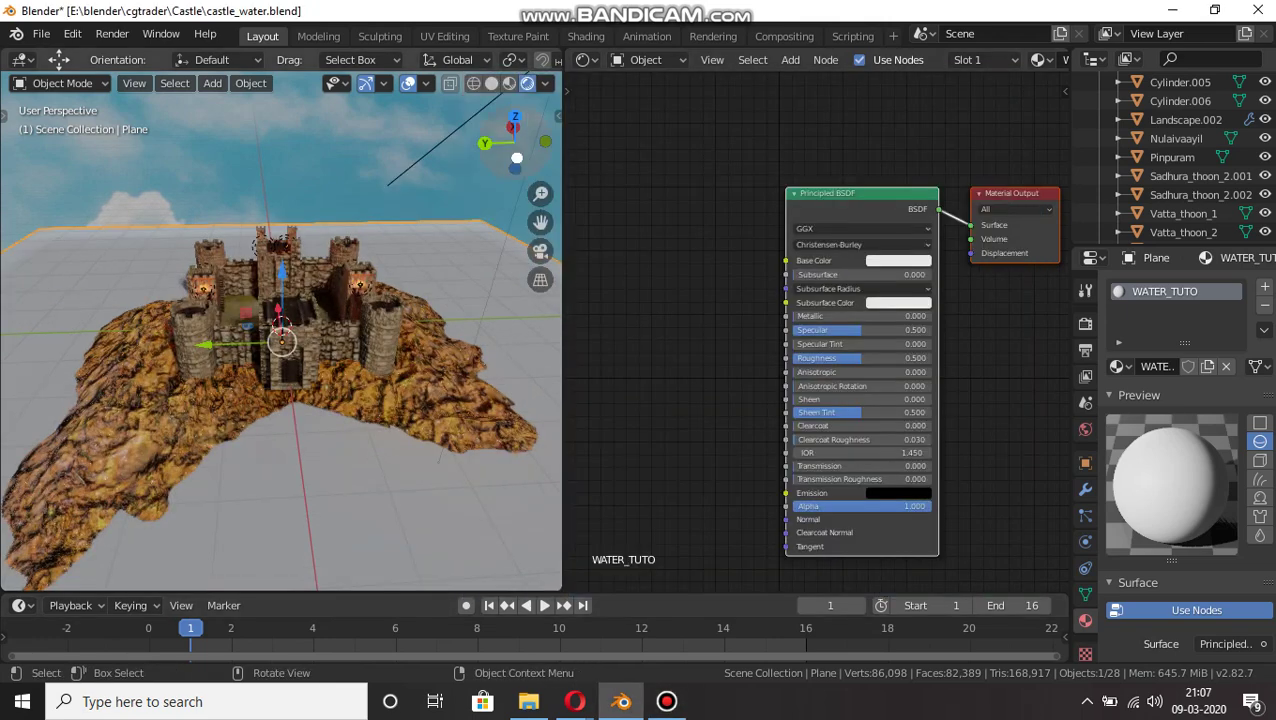
left_click_drag(517, 158, 463, 153)
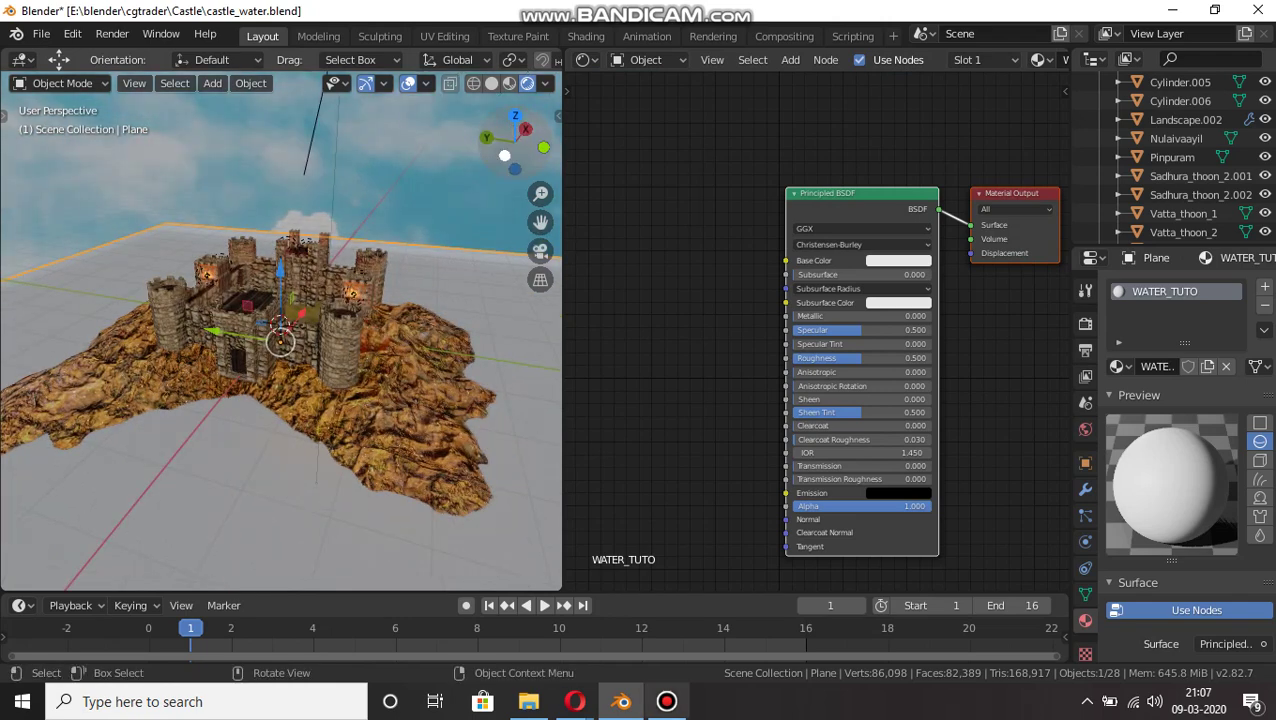
Add a Noise Texture node to the water material, placing it beyond the input side of the Principled BSDF node.
left_click(861, 289)
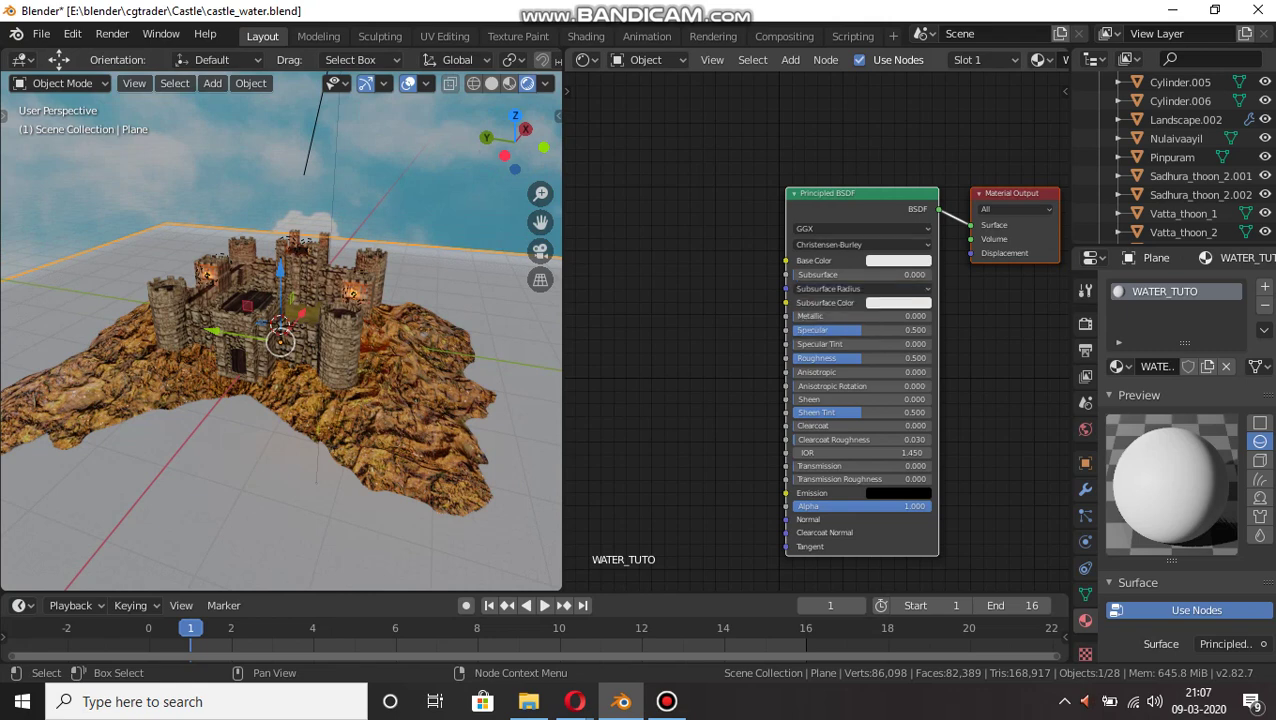
left_click(694, 193)
key("shift+a")
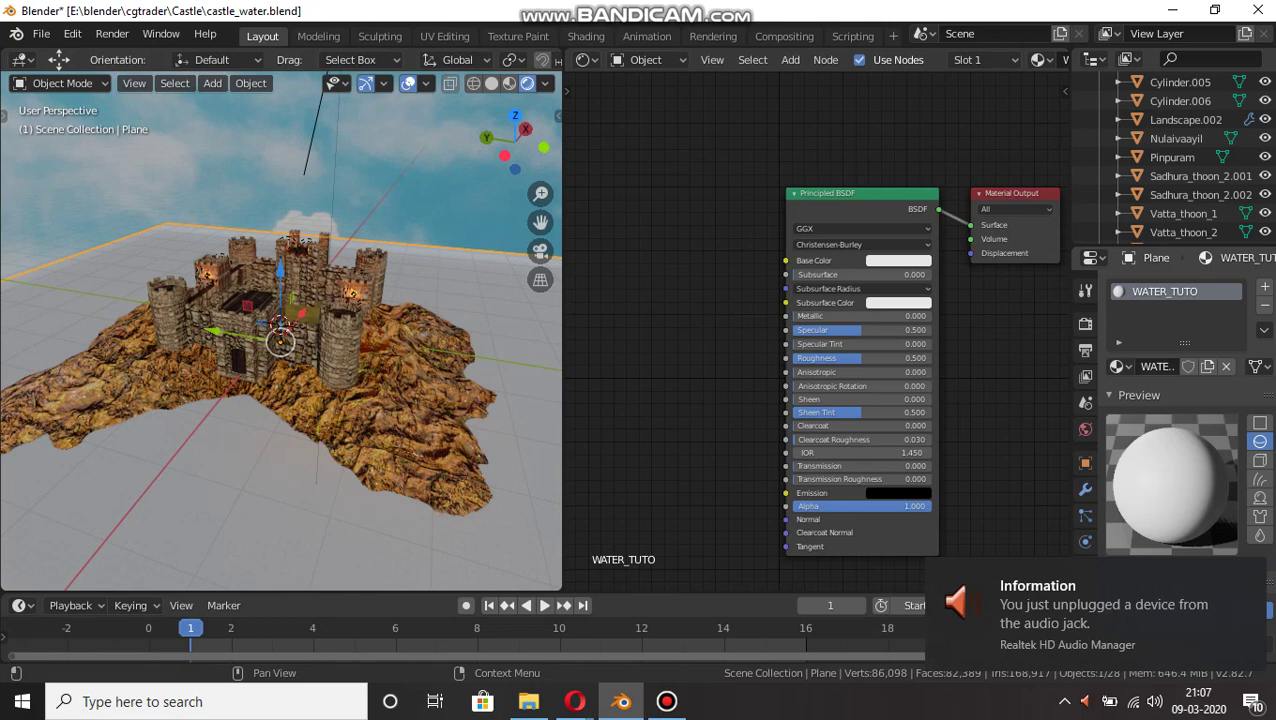
key("shift+a")
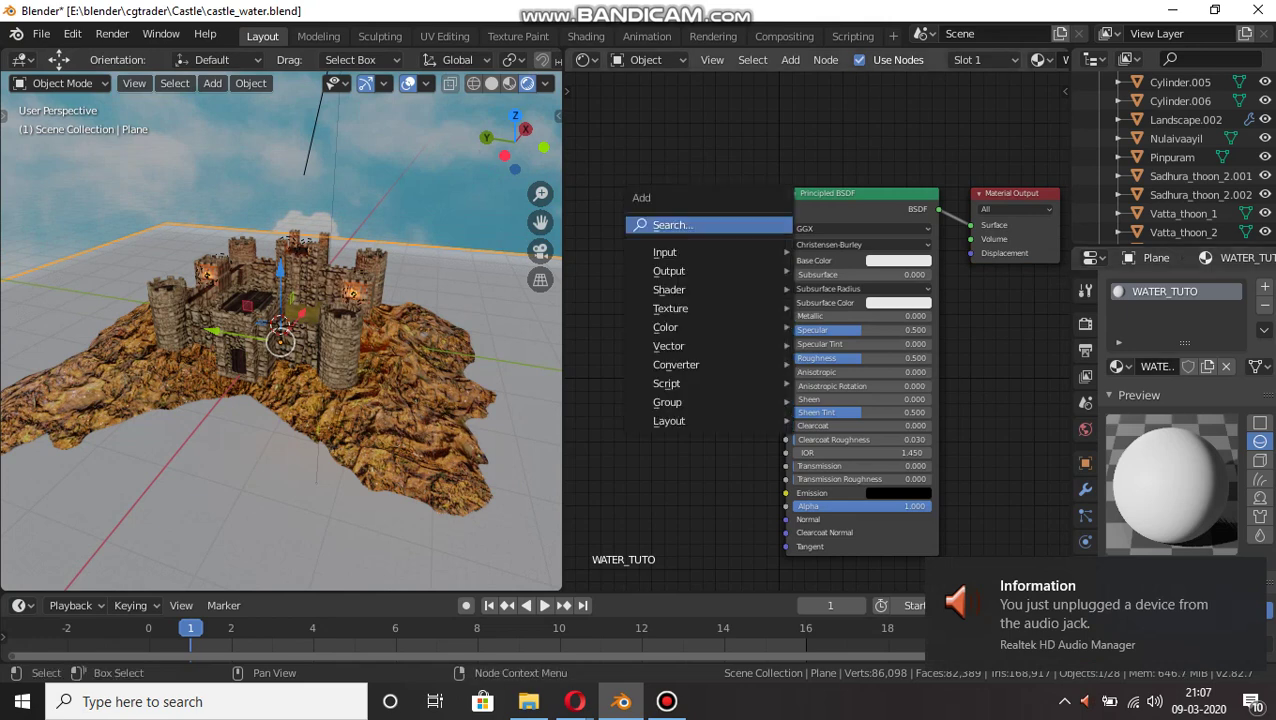
left_click(761, 225)
type("noise")
key("Return")
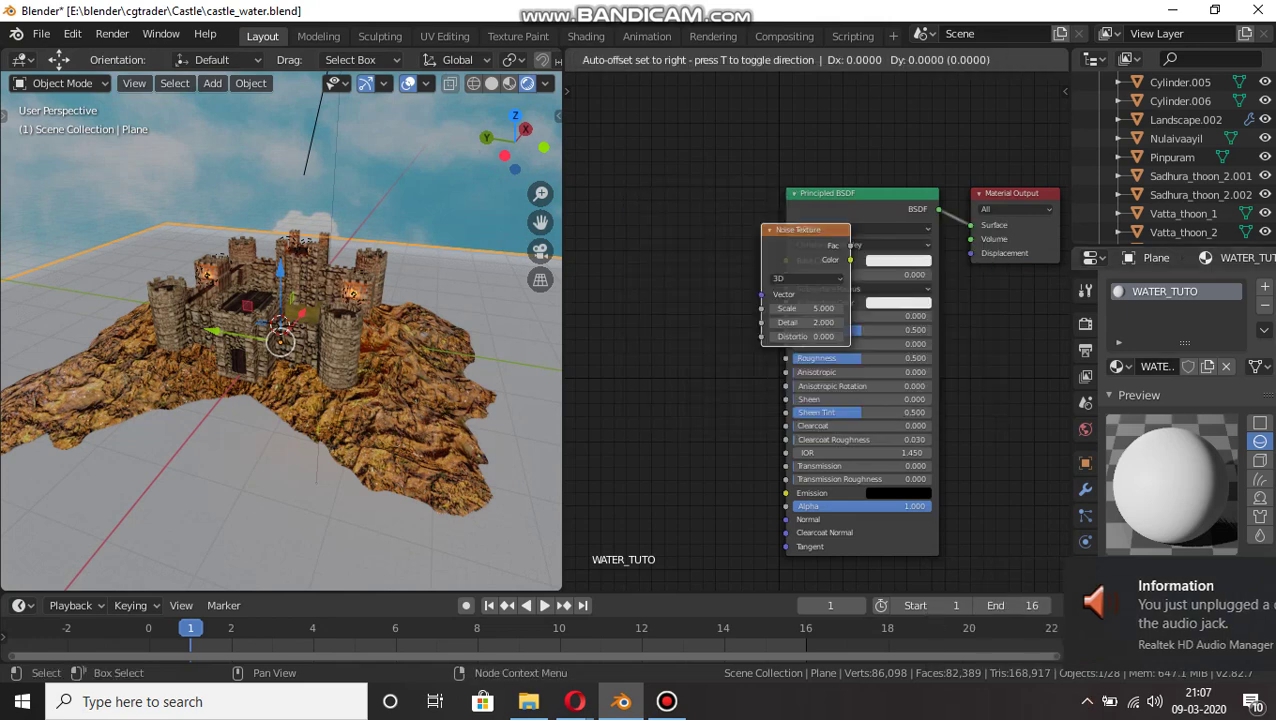
left_click(1027, 402)
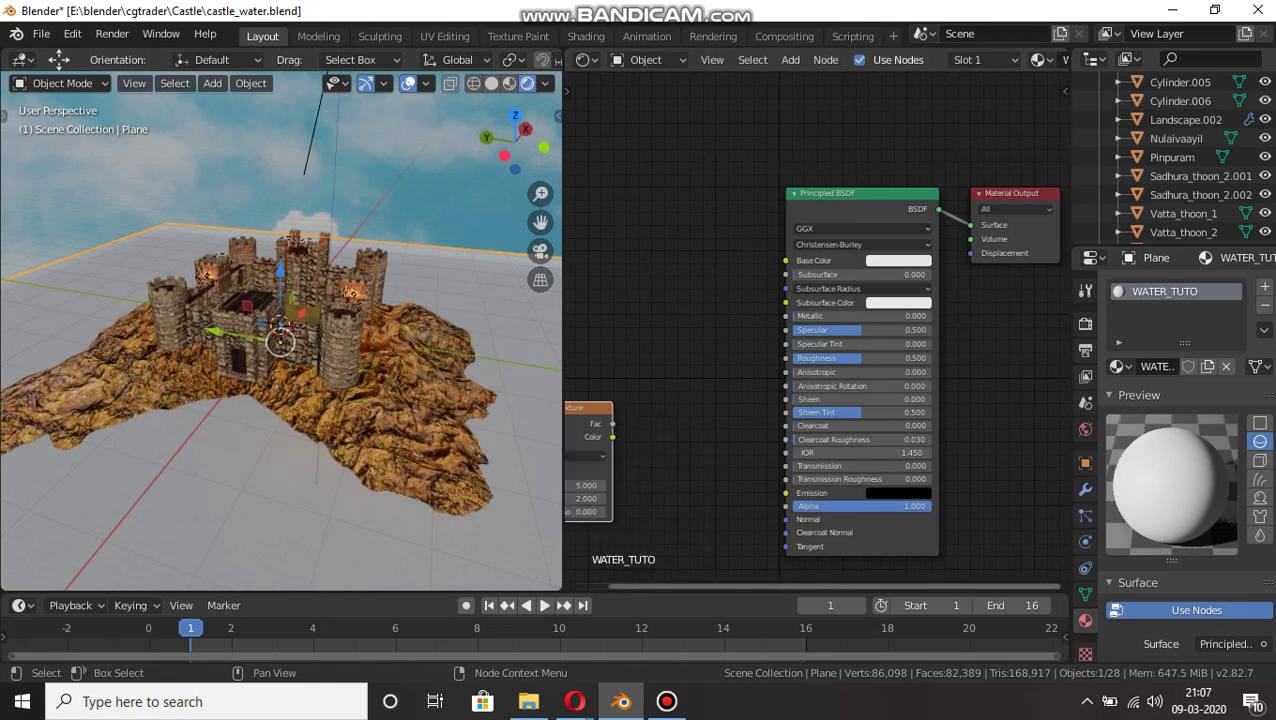
Add a Bump node between the Noise Texture and Principled BSDF nodes.
left_click_drag(838, 587, 776, 587)
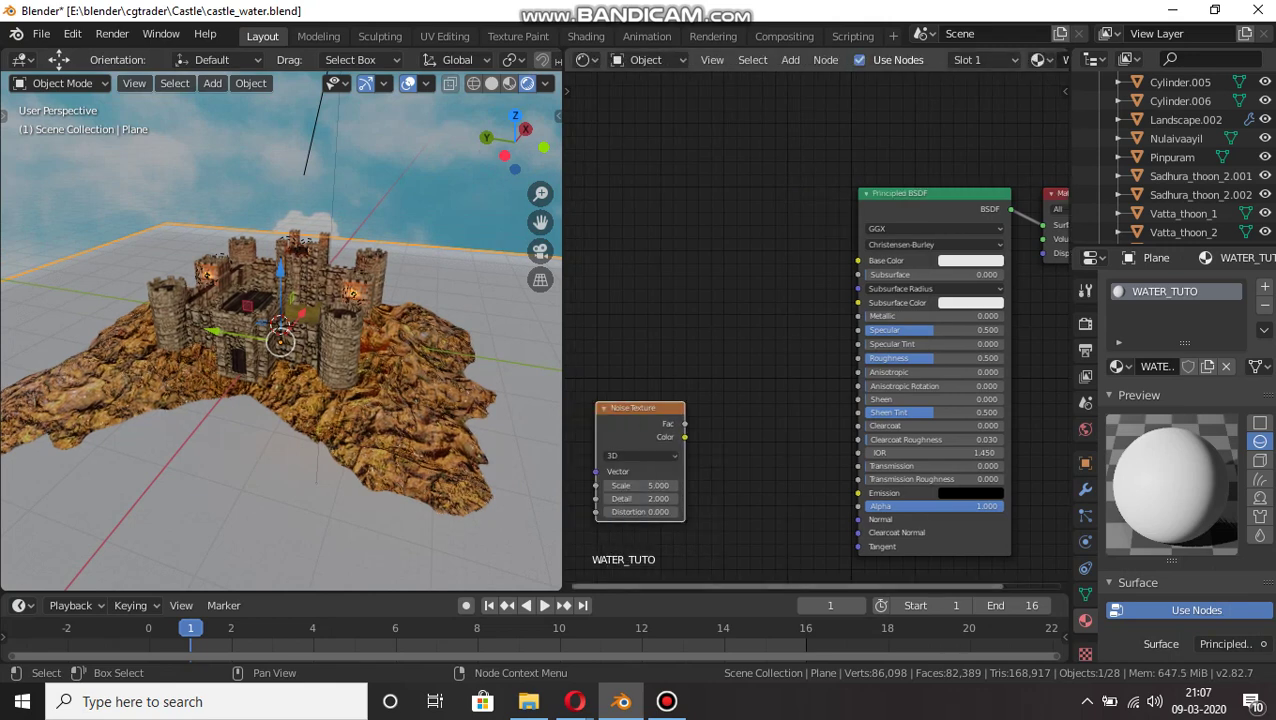
left_click(763, 456)
key("shift+a")
left_click(763, 456)
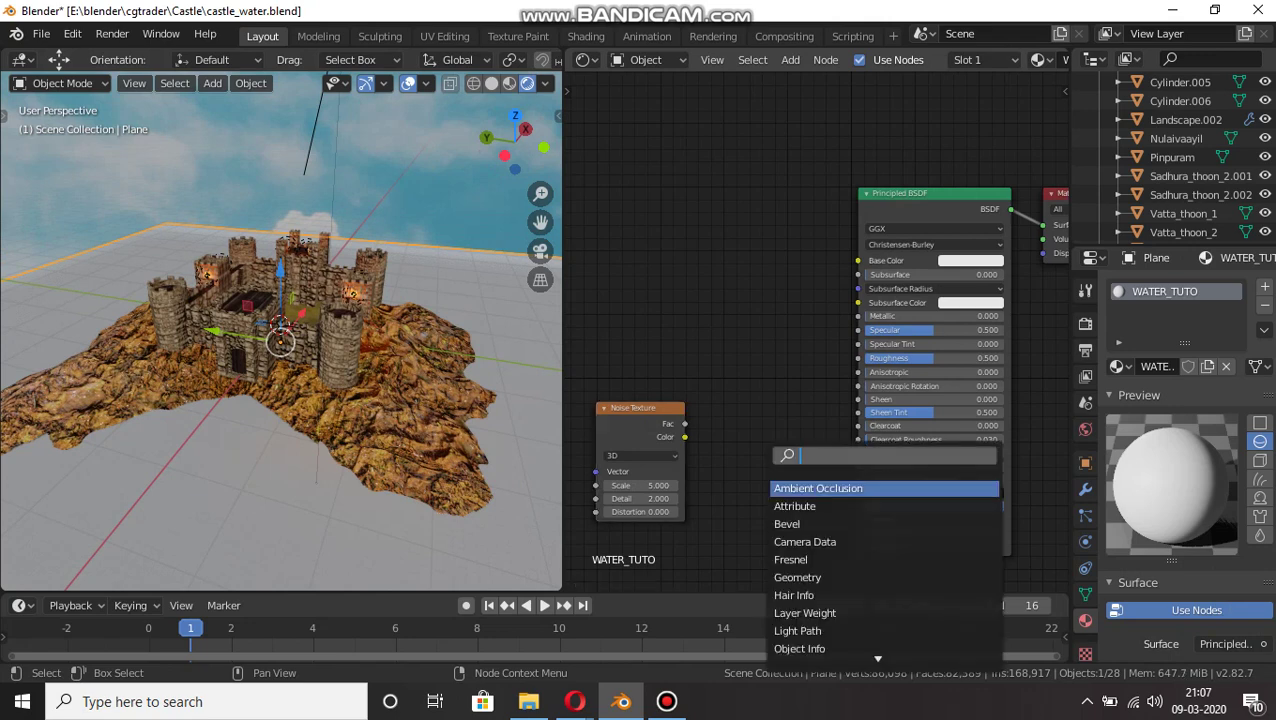
type("bum")
key("Return")
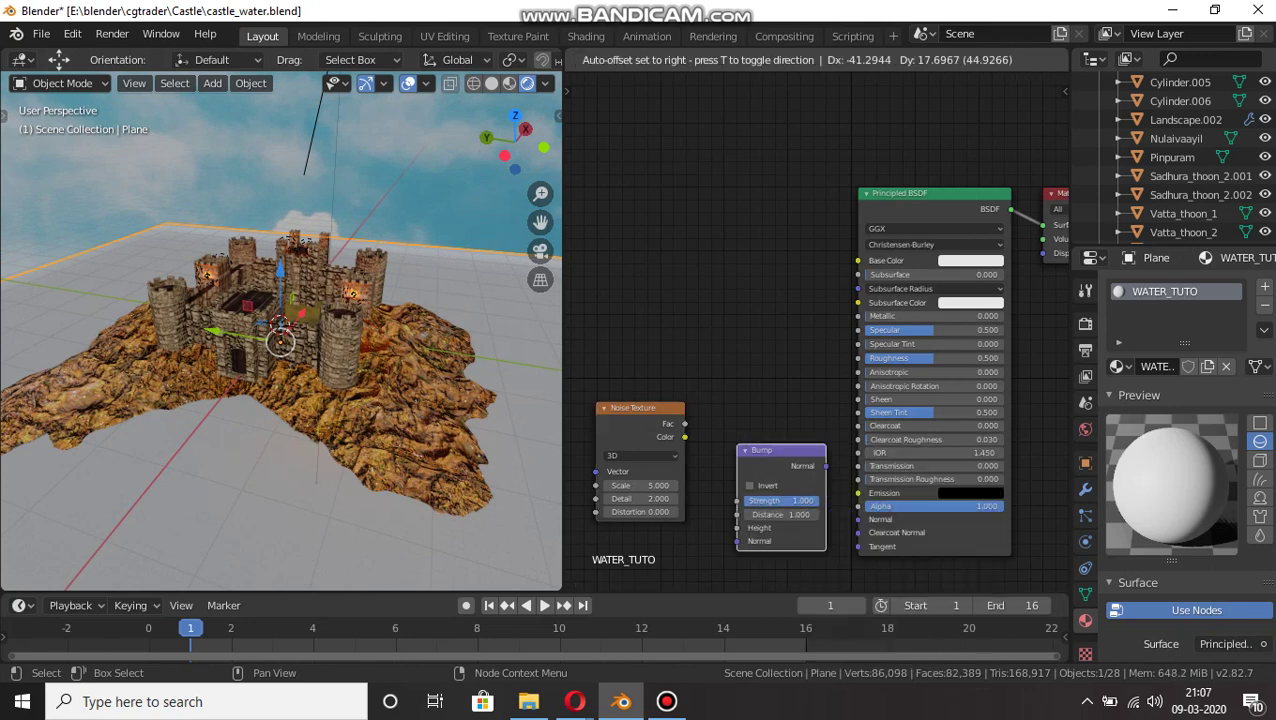
left_click(723, 440)
Set the Principled BSDF's Transmission to 1 and its Roughness to 0.
scroll(817, 331, "up", 4)
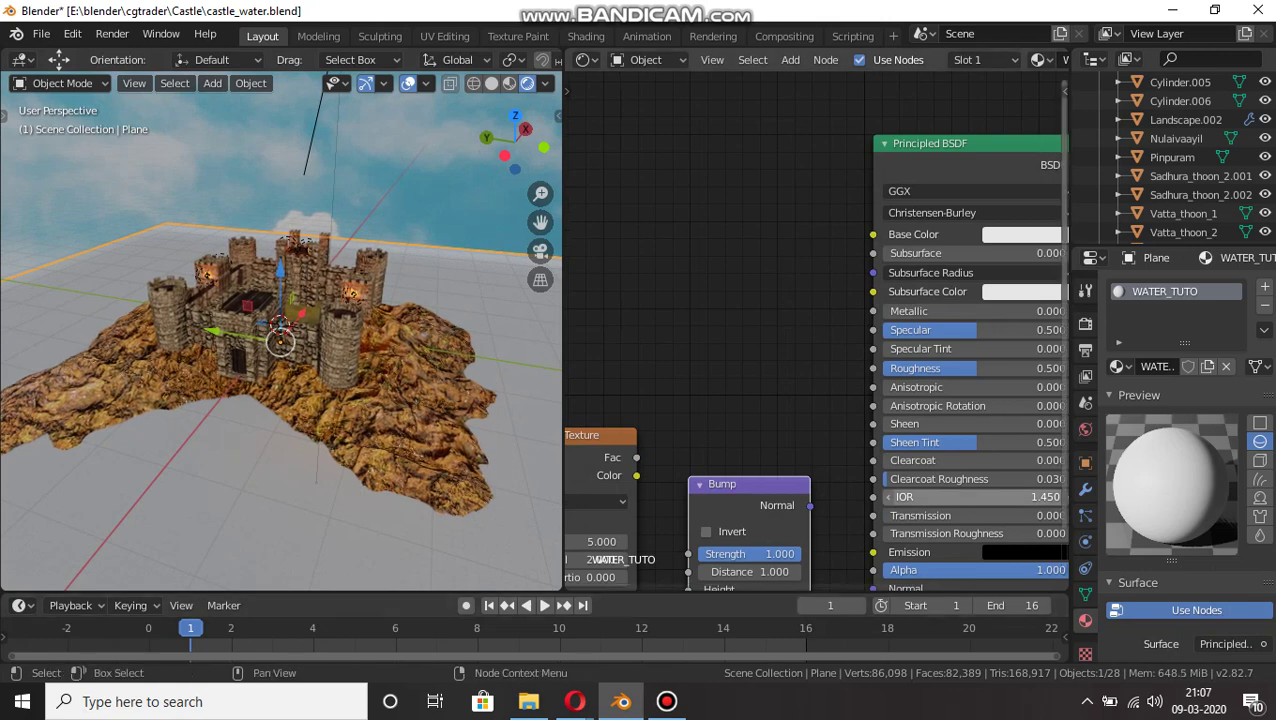
scroll(281, 331, "down", 2)
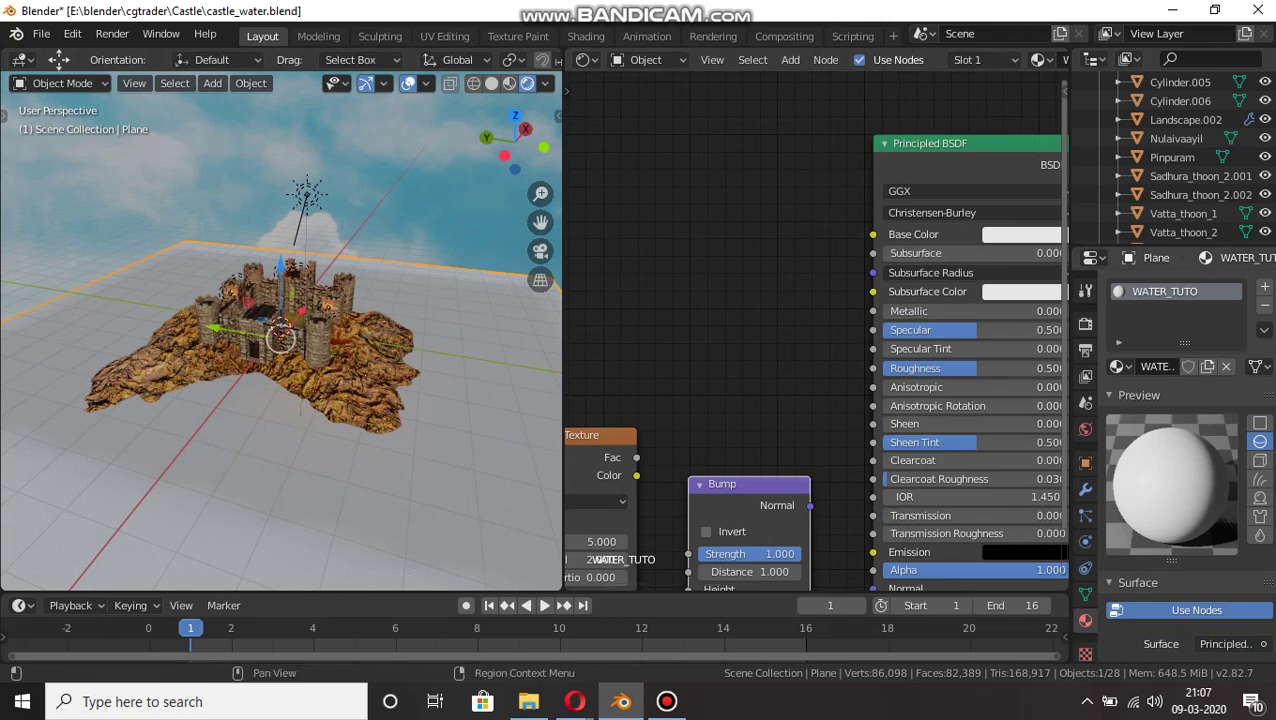
left_click_drag(1064, 285, 1064, 360)
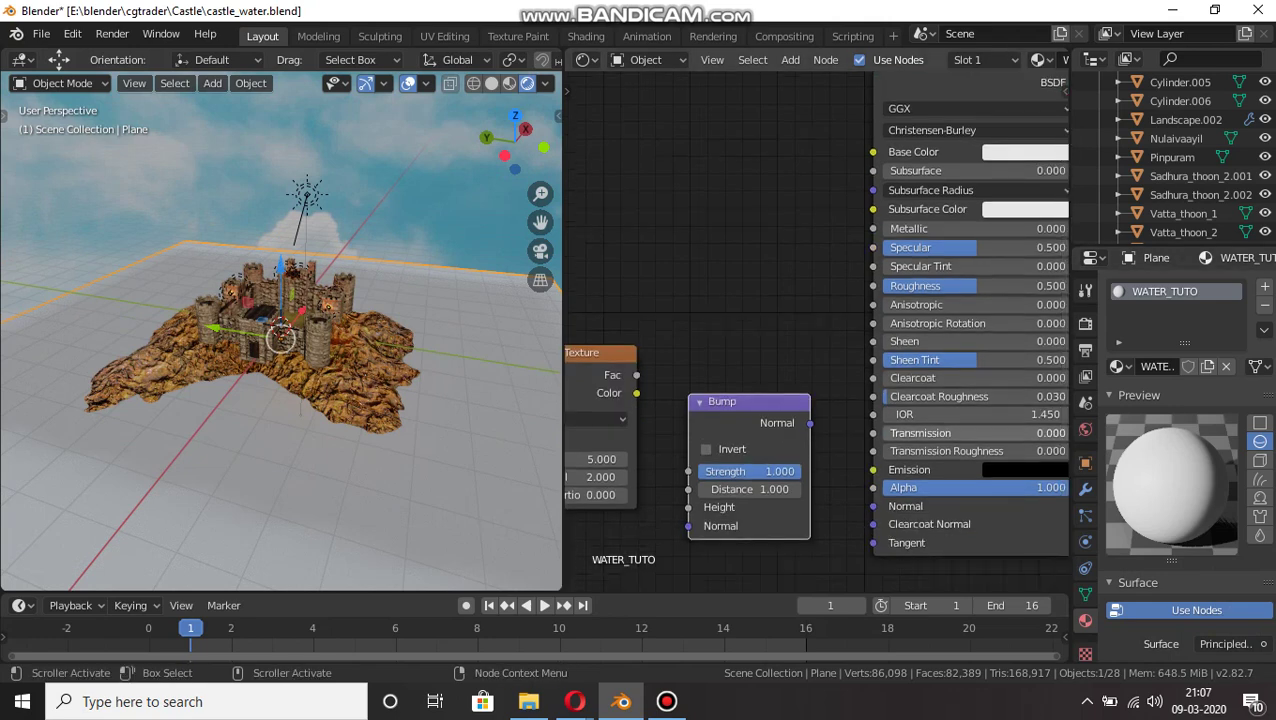
left_click(976, 433)
type("1")
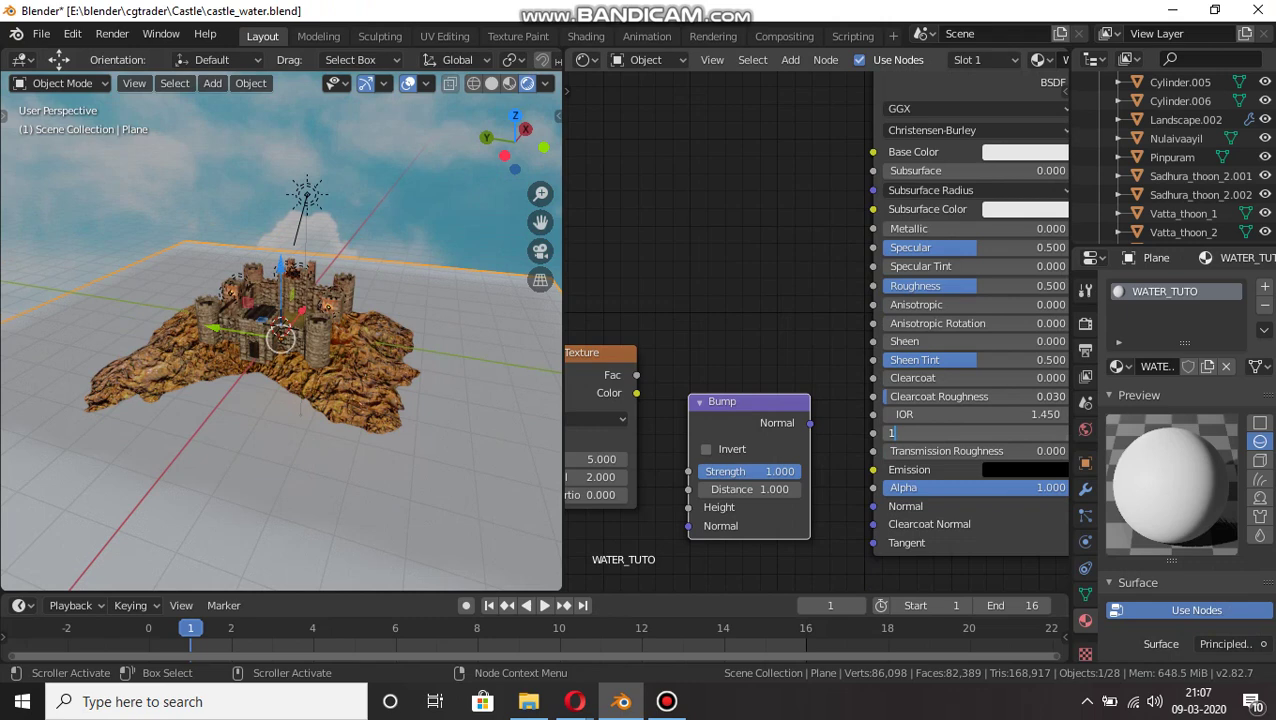
key("Return")
left_click(957, 287)
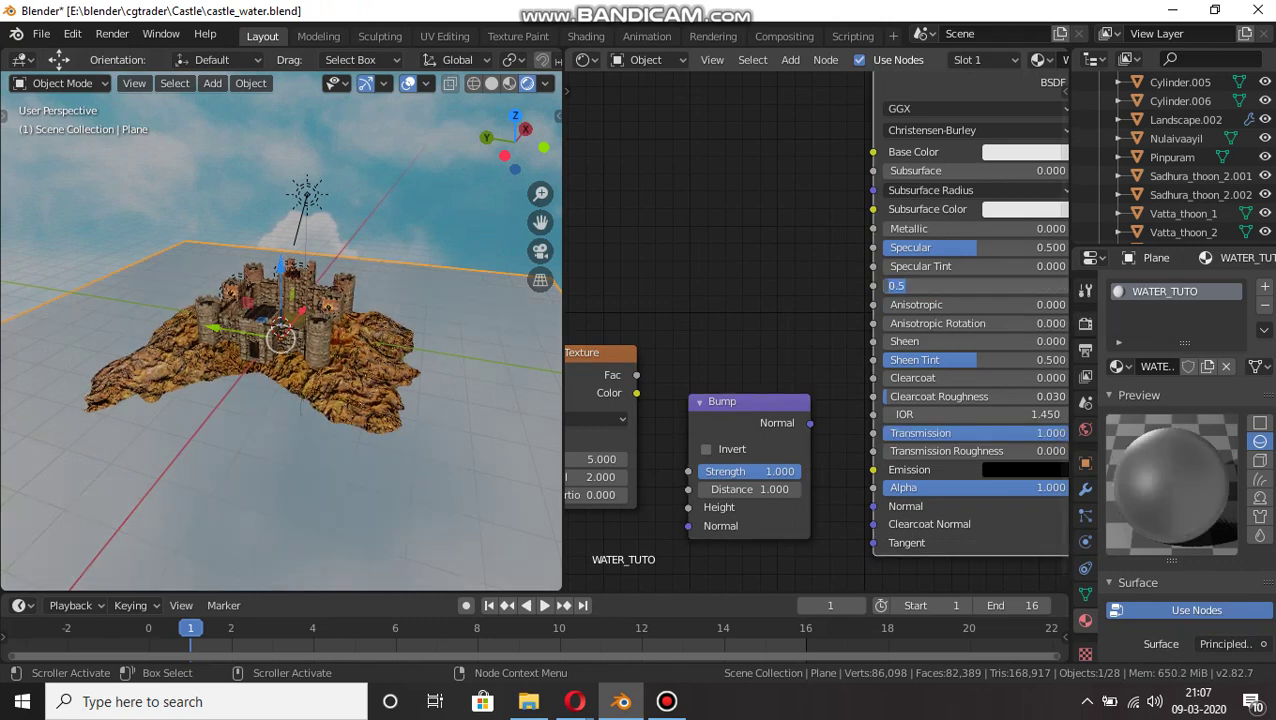
type("0")
key("Return")
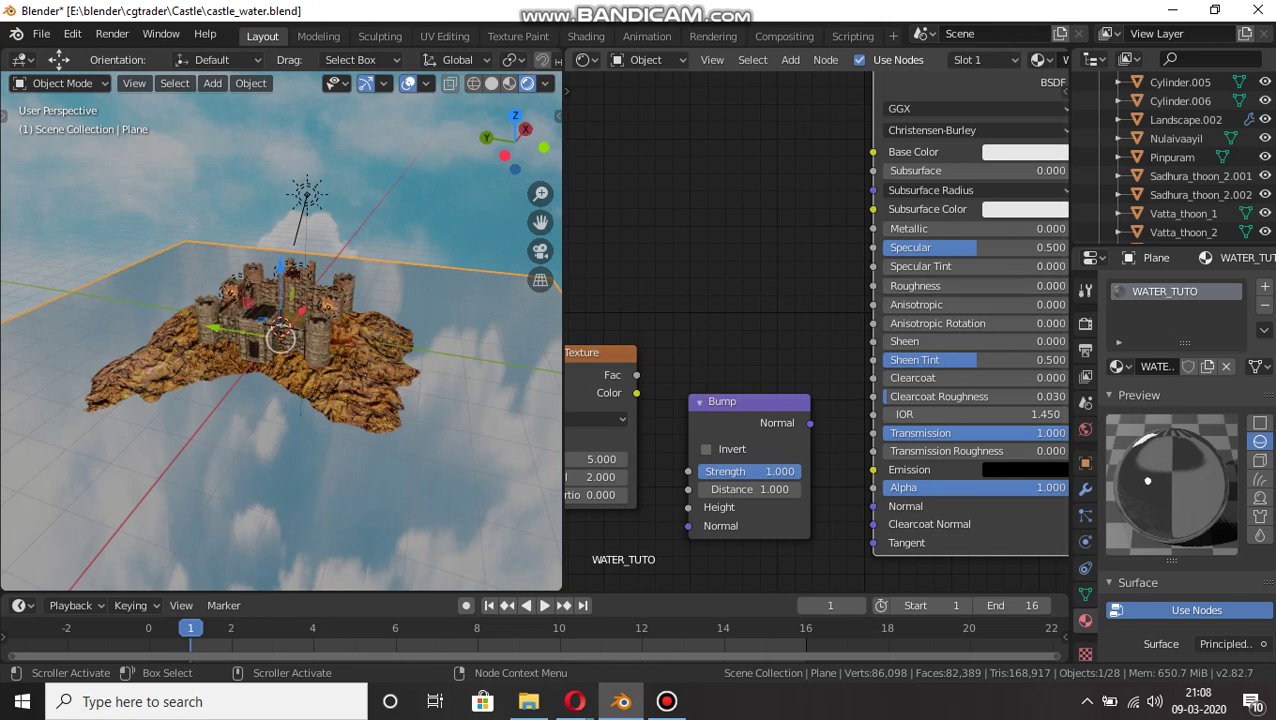
Set the Principled BSDF's IOR to 25.
left_click(960, 415)
type("25")
key("Return")
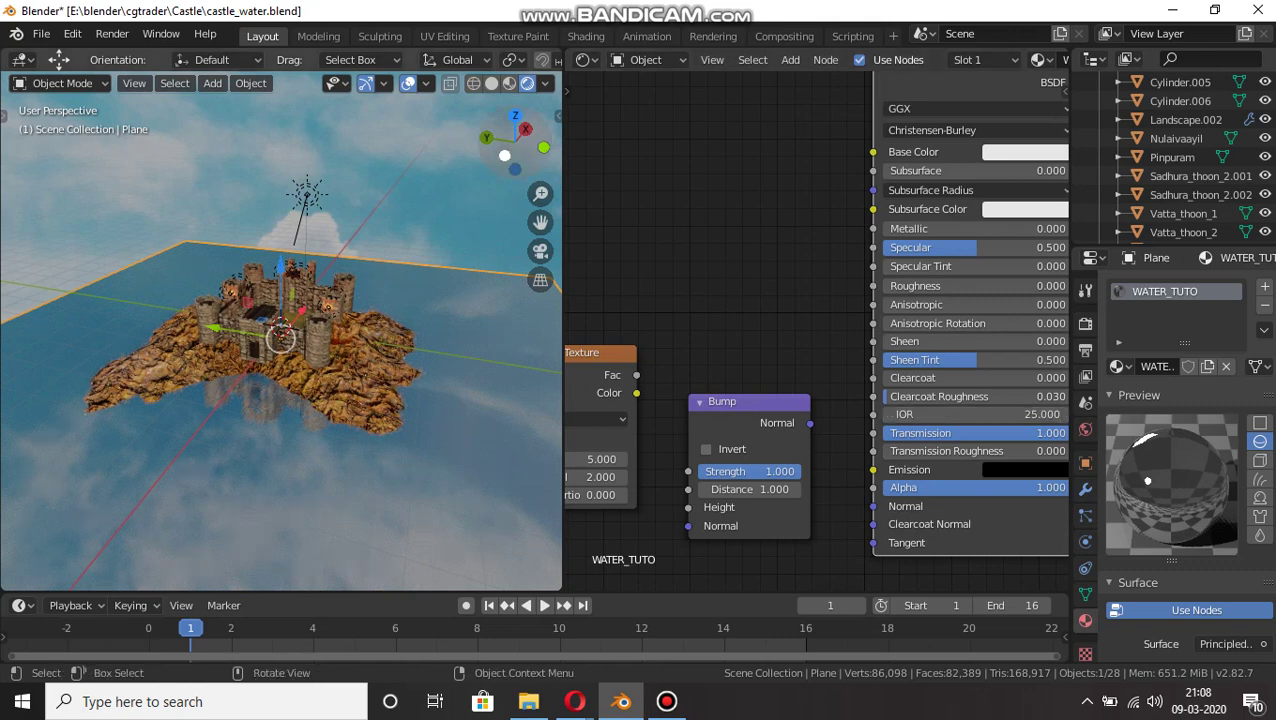
Connect the Noise Texture's Color to the Bump node's Height, and the Bump's Normal output to the Principled BSDF's Normal.
scroll(281, 340, "up", 2)
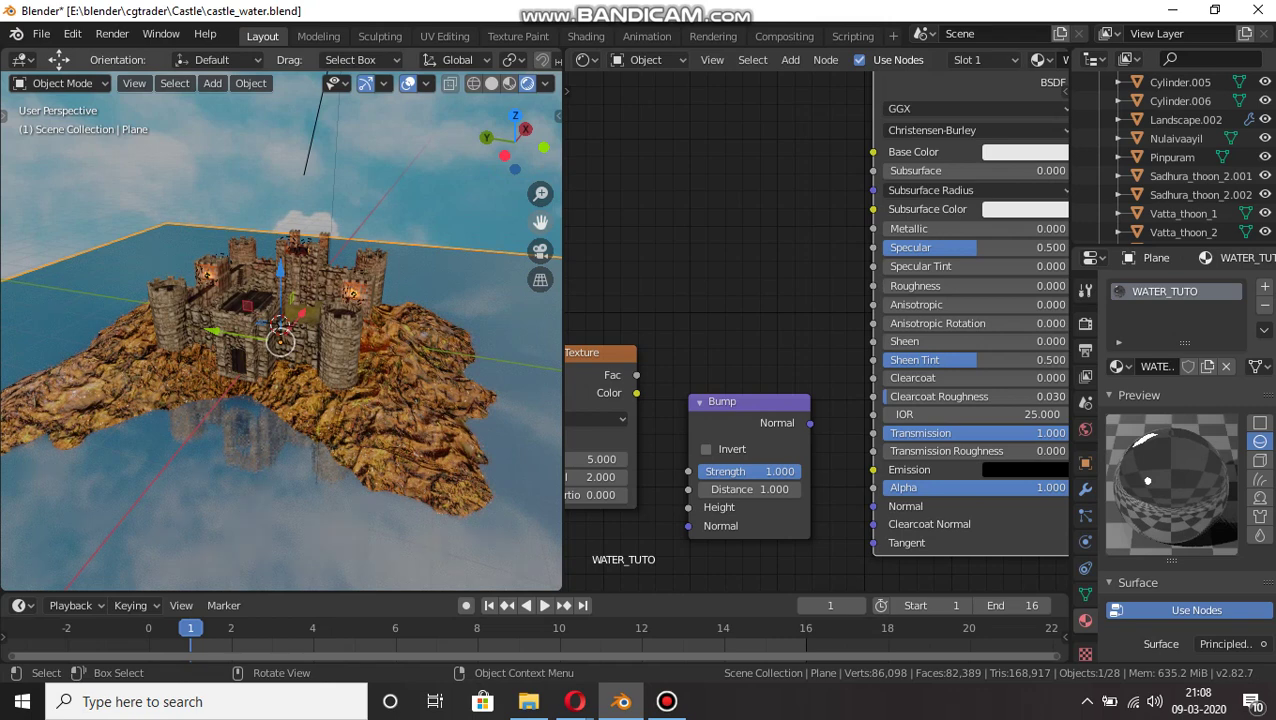
left_click_drag(540, 222, 553, 137)
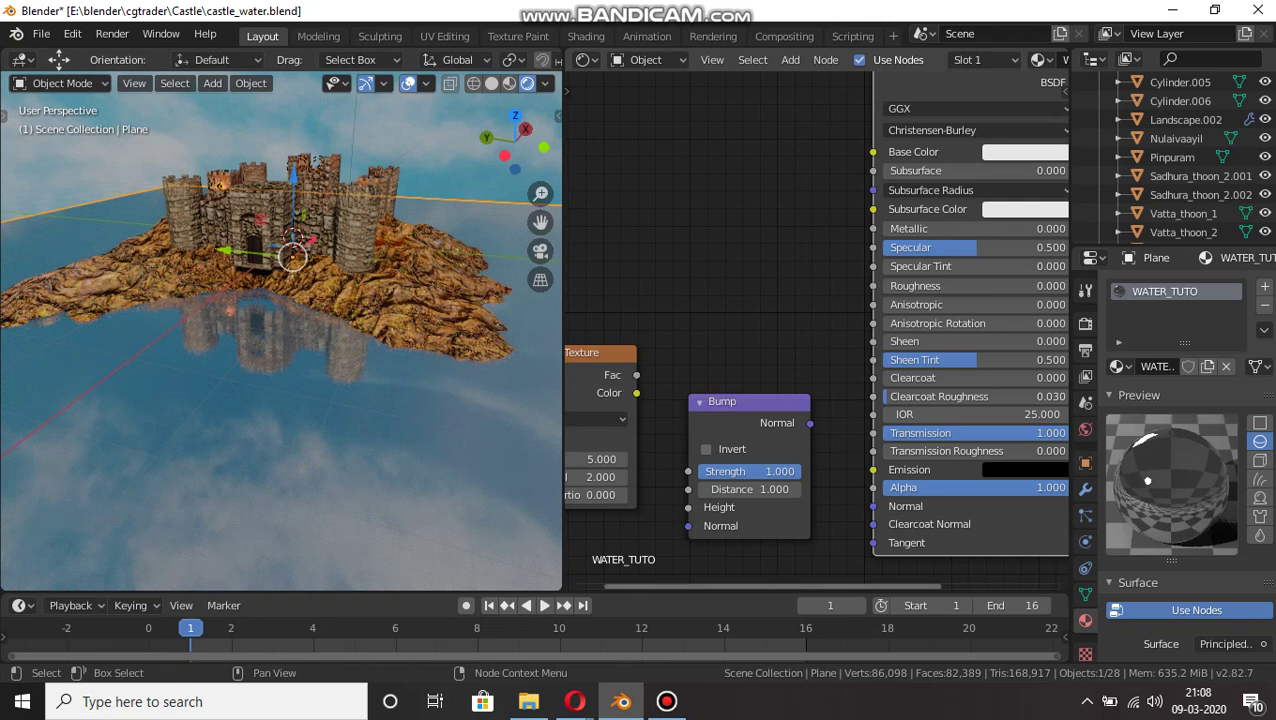
left_click_drag(780, 584, 698, 584)
left_click_drag(751, 393, 802, 507)
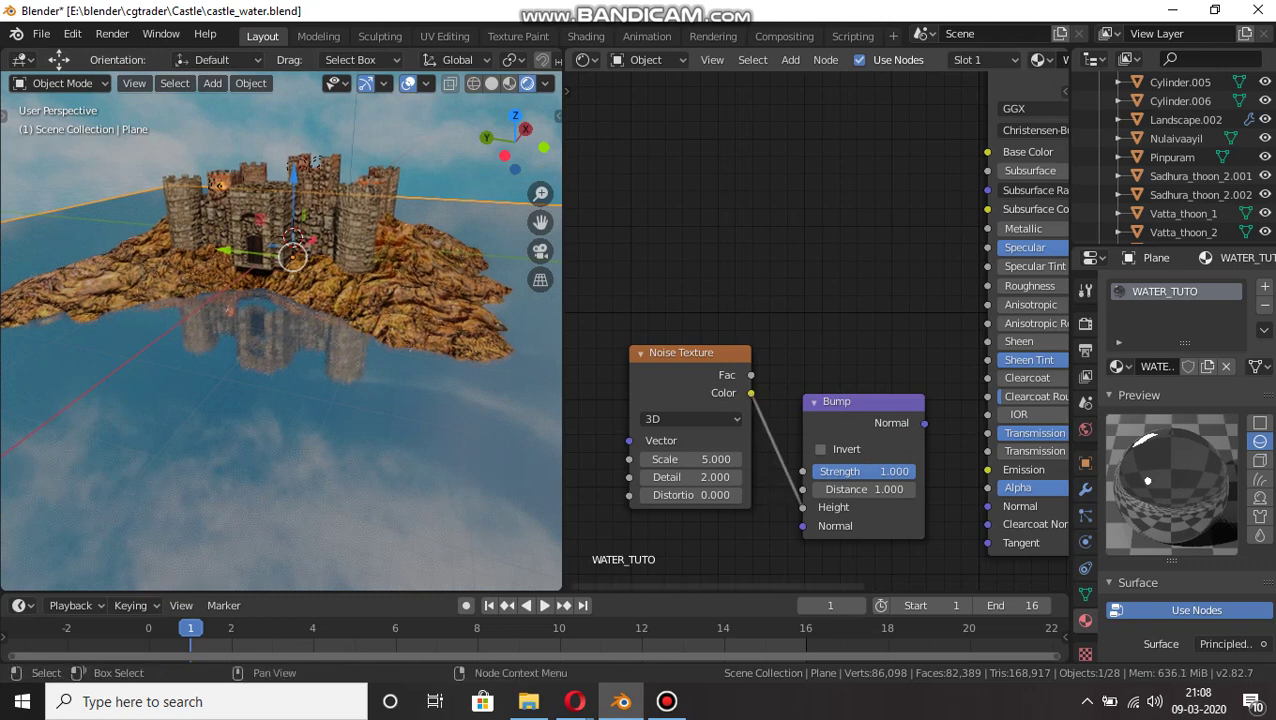
left_click_drag(924, 423, 988, 507)
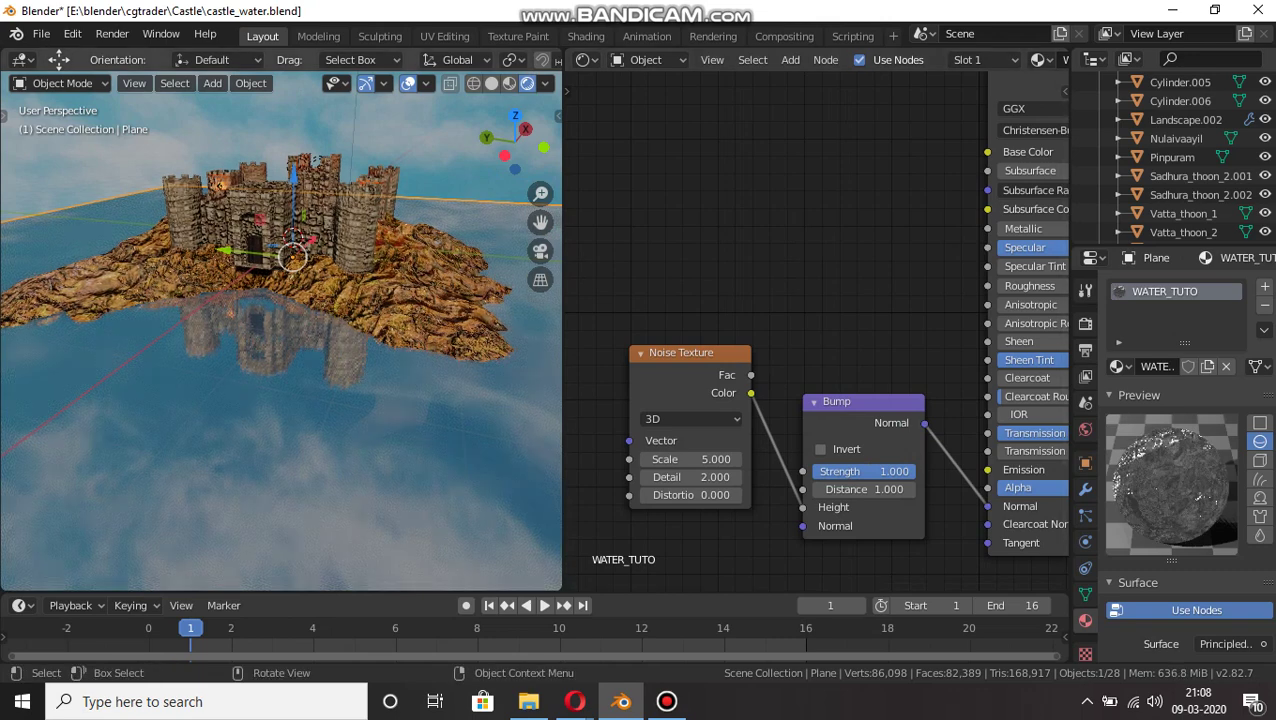
Set the Noise Texture's Scale to 25.
left_click(690, 459)
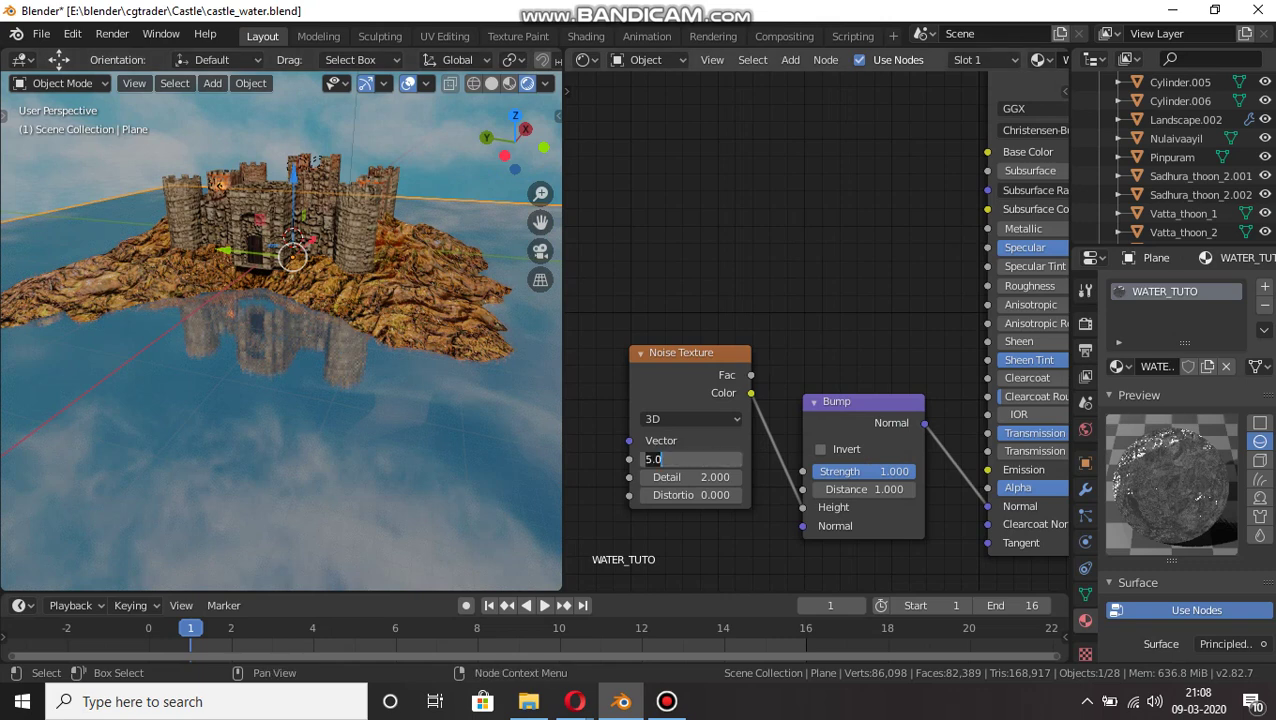
type("25")
key("Return")
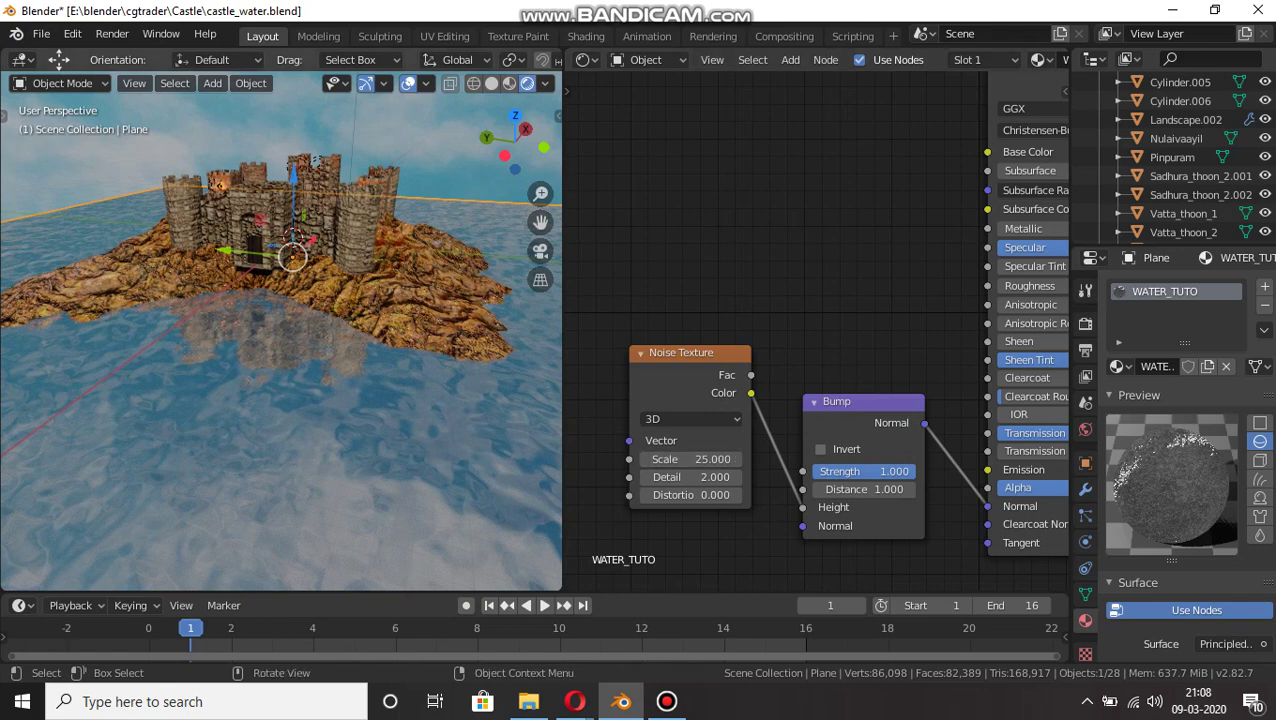
Switch the 3D viewport to the camera view and advance the timeline to frame 2.
key("KP_0")
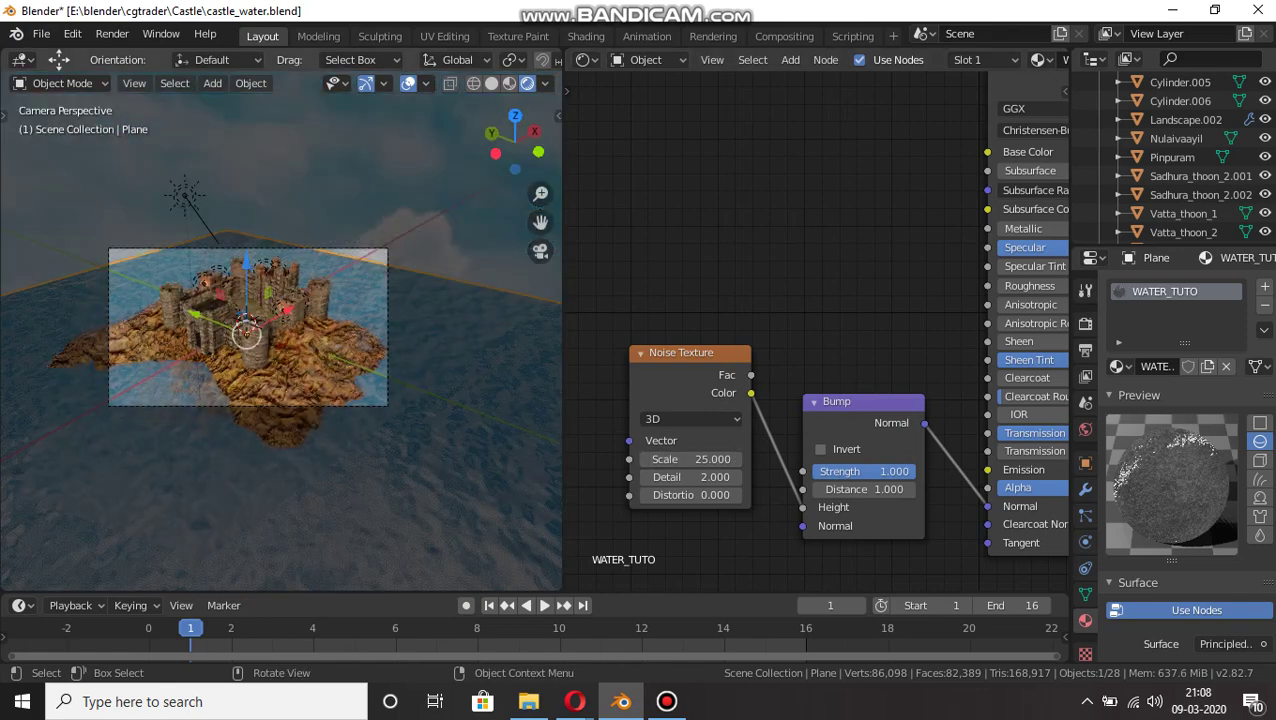
scroll(281, 330, "up", 3)
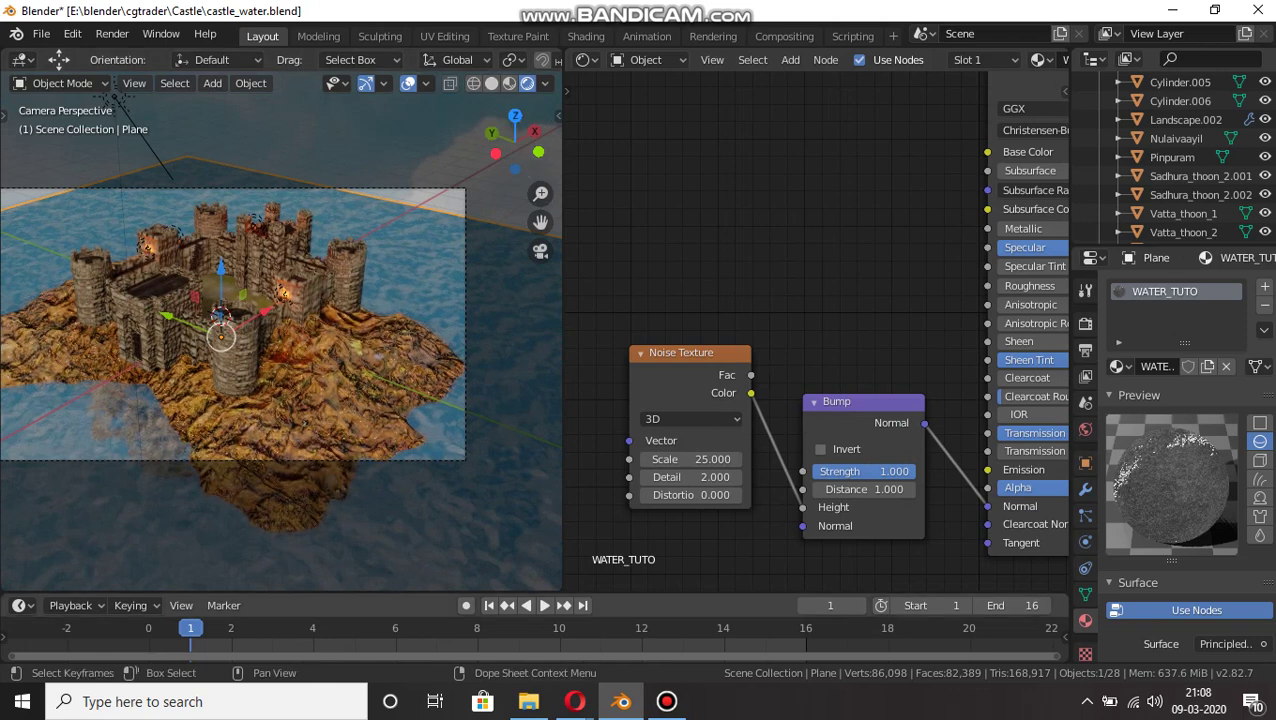
key("Right")
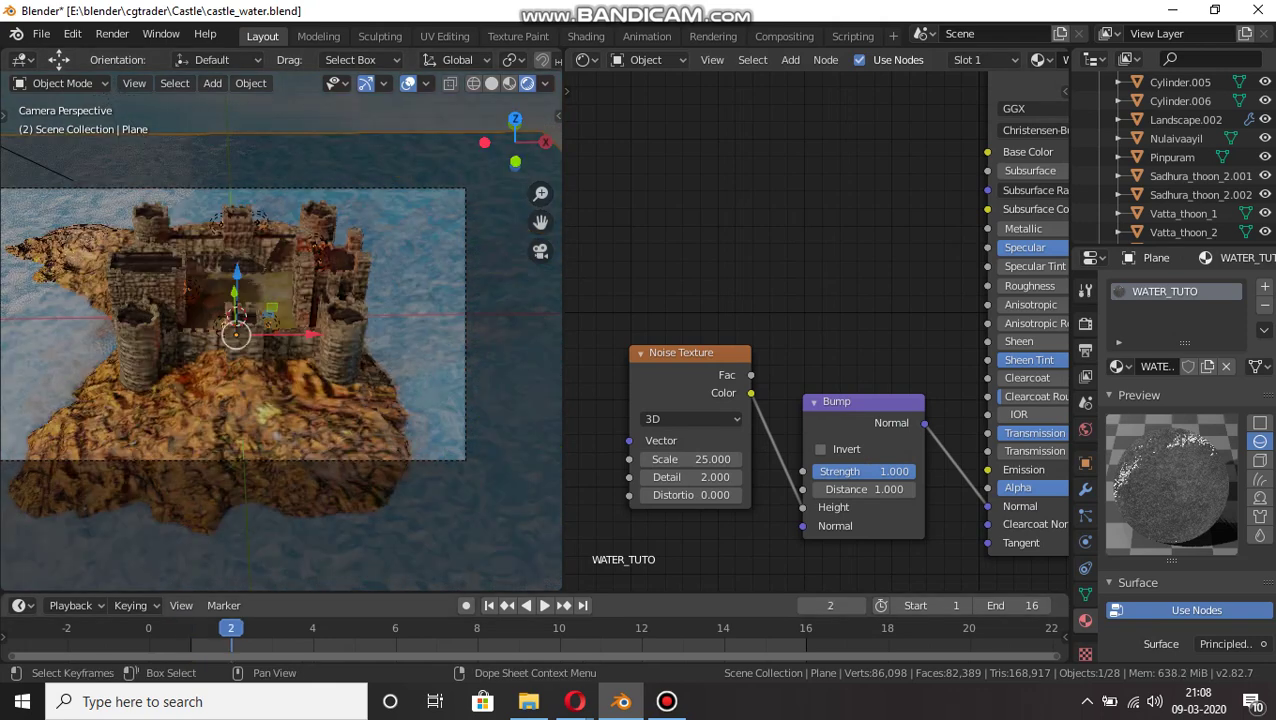
Advance the timeline to frame 16 using Solid shading, and return the camera view to Rendered shading.
left_click(491, 83)
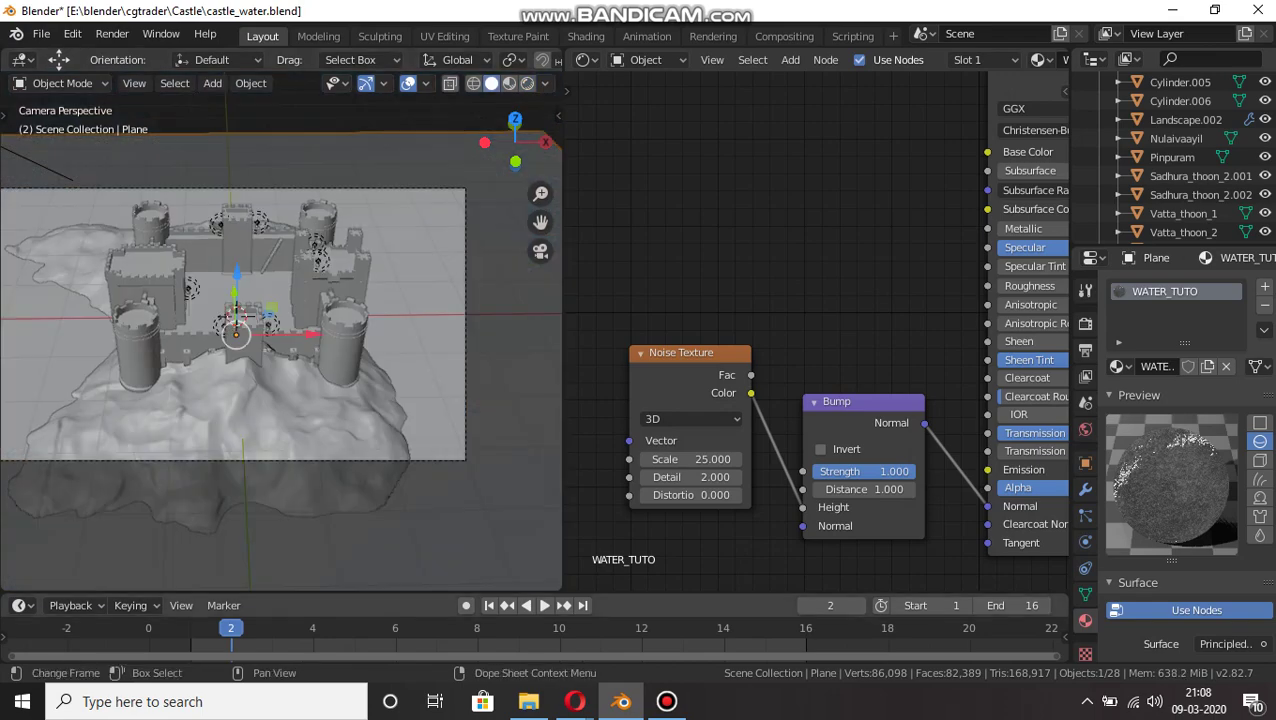
key("Right")
key("Right")
left_click_drag(395, 628, 478, 628)
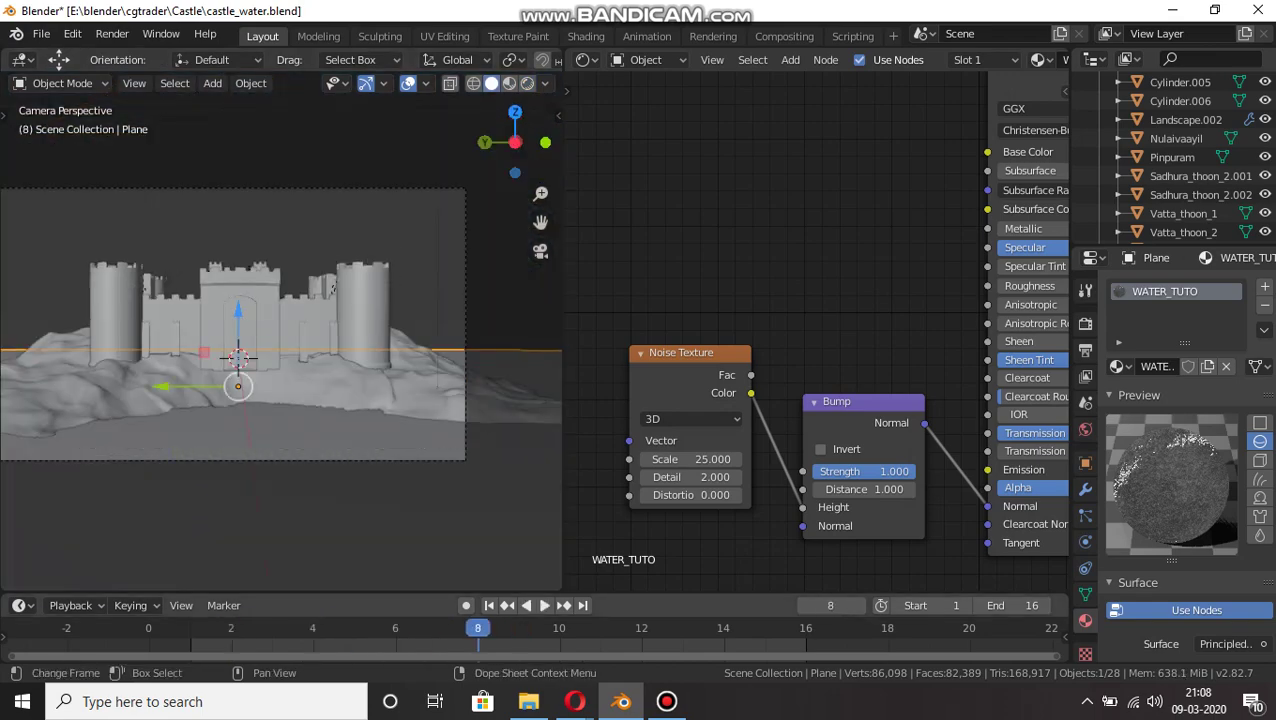
key("Right")
key("Right")
key("Right")
key("Right")
key("Right")
key("Right")
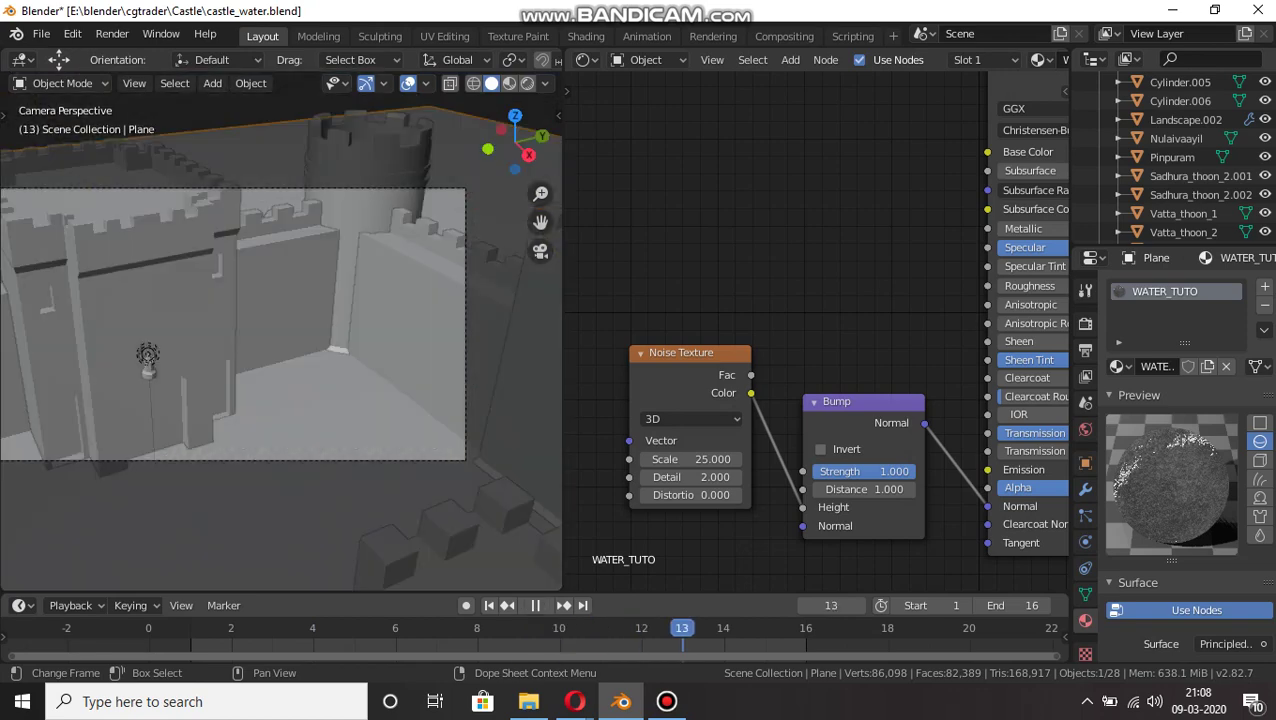
key("Right")
key("Right")
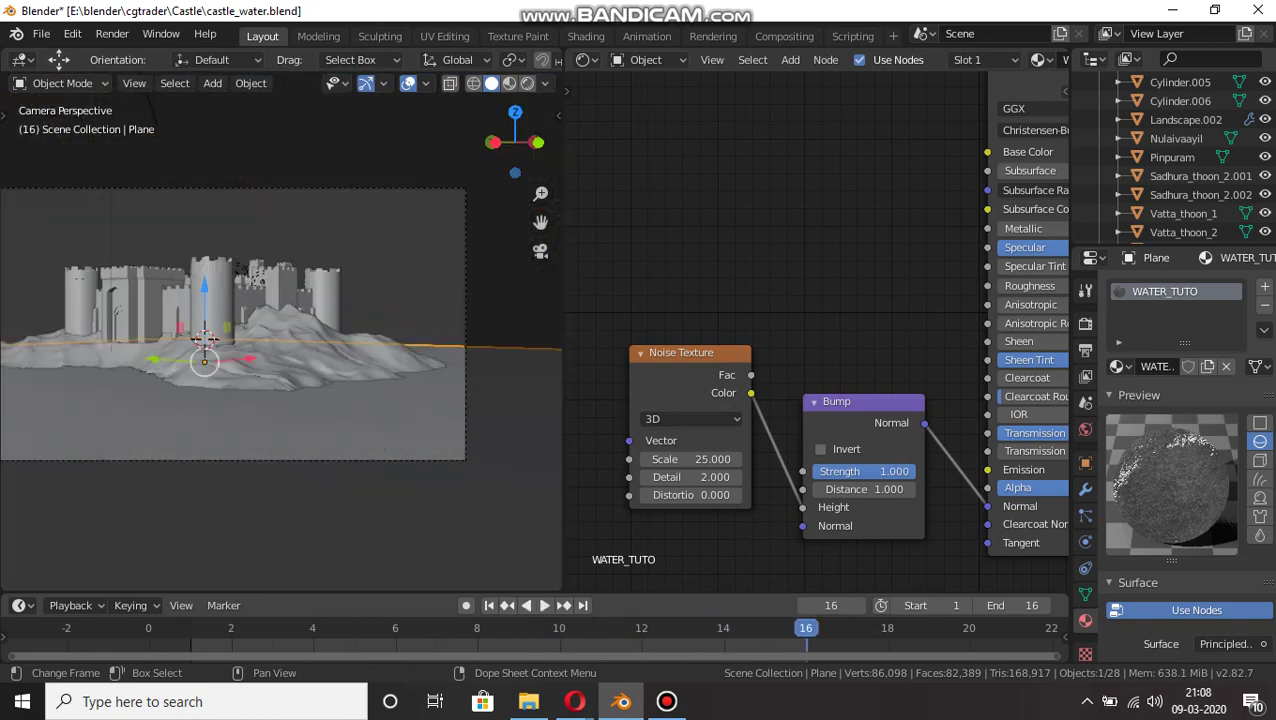
left_click(527, 84)
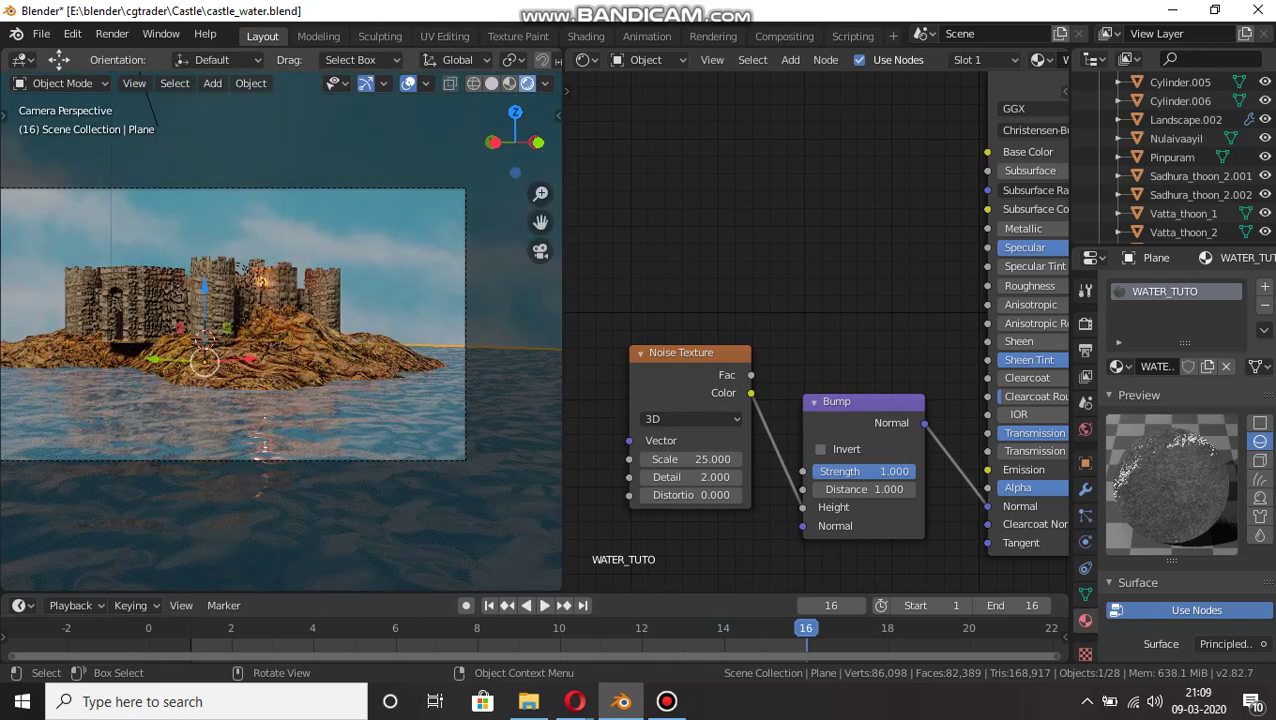
scroll(281, 330, "up", 1)
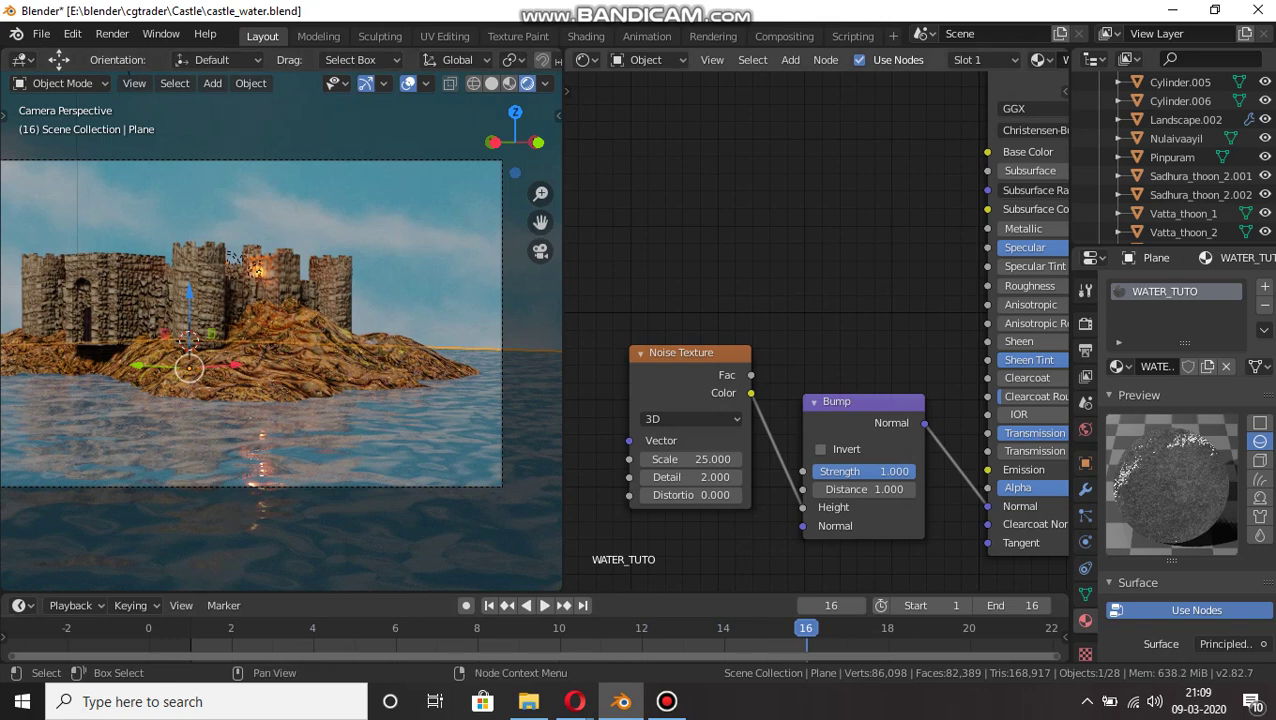
Try Scale values of 55 and 35 on the Noise Texture node to compare the ripple size.
left_click(691, 459)
type("55")
key("Return")
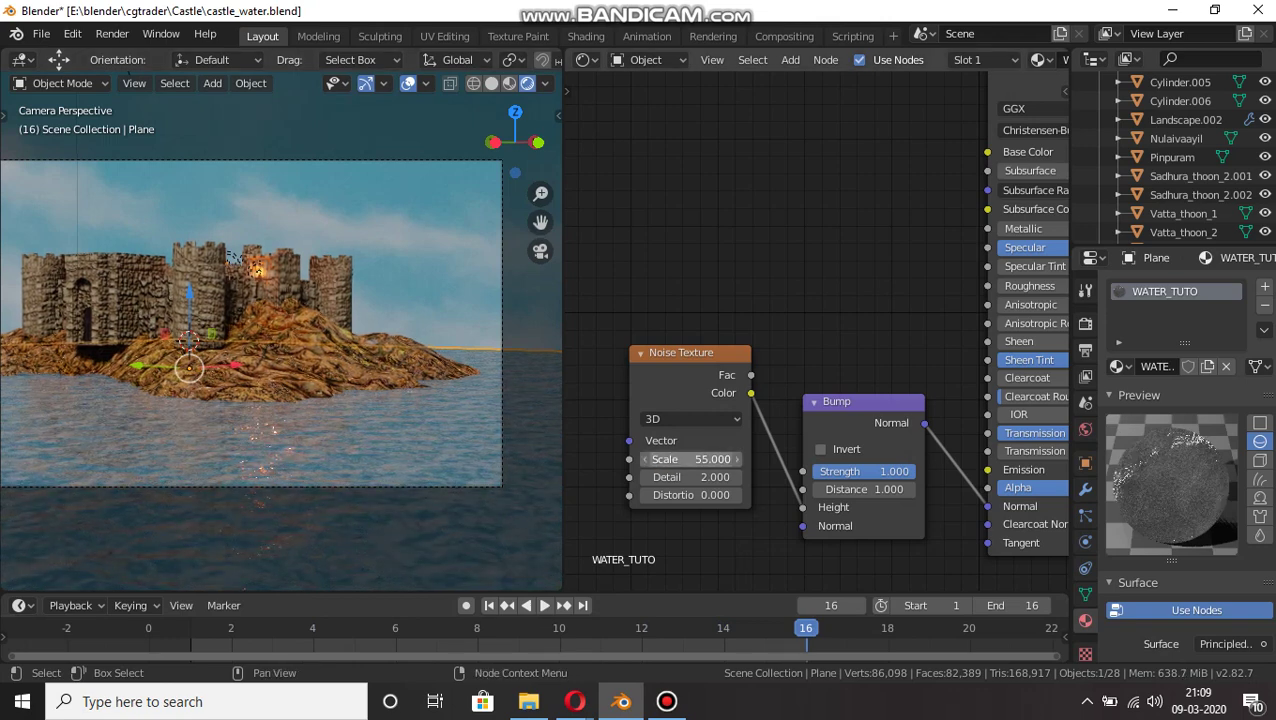
left_click(691, 459)
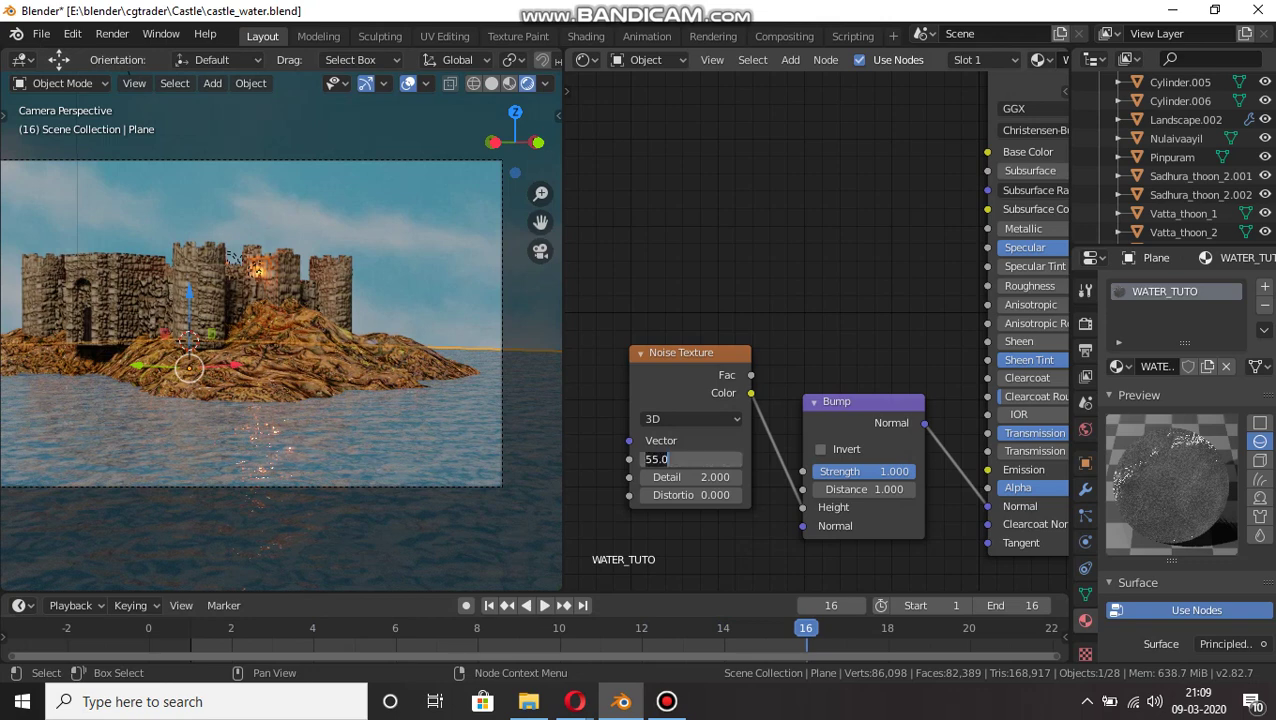
type("35")
key("Return")
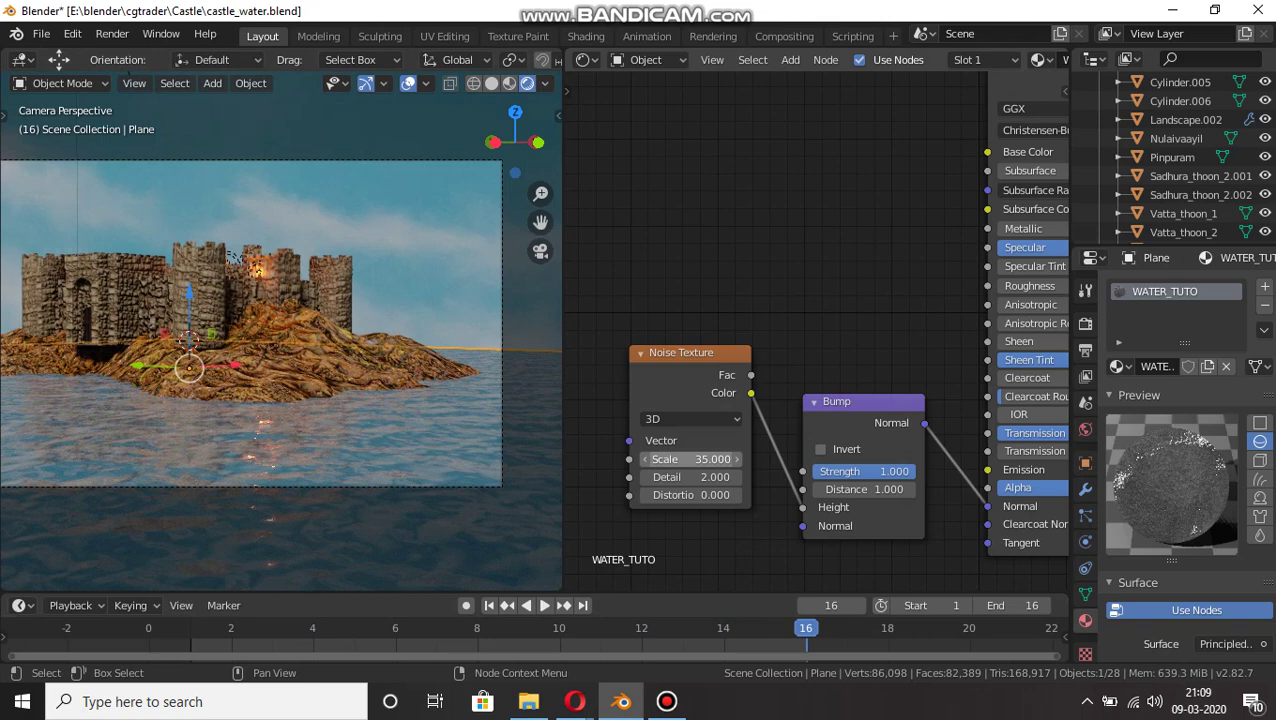
Set the Noise Texture's Scale to 30.
left_click(691, 459)
type("3")
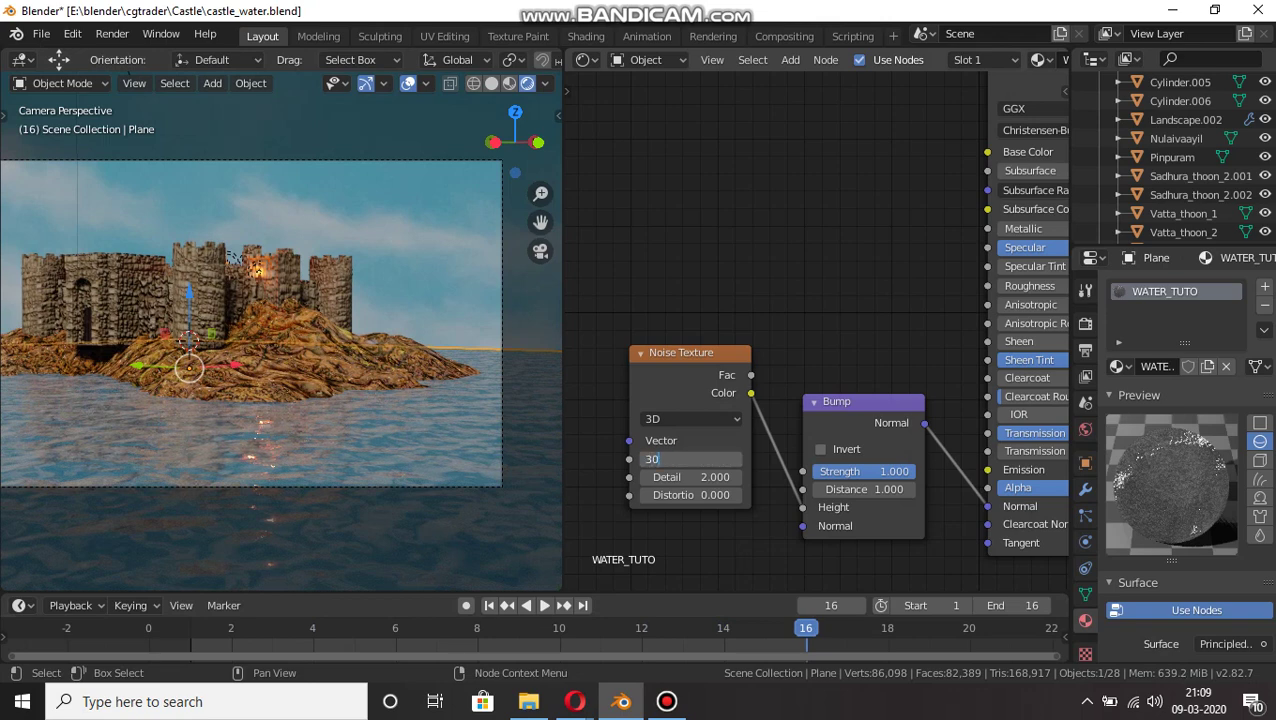
type("0")
key("Return")
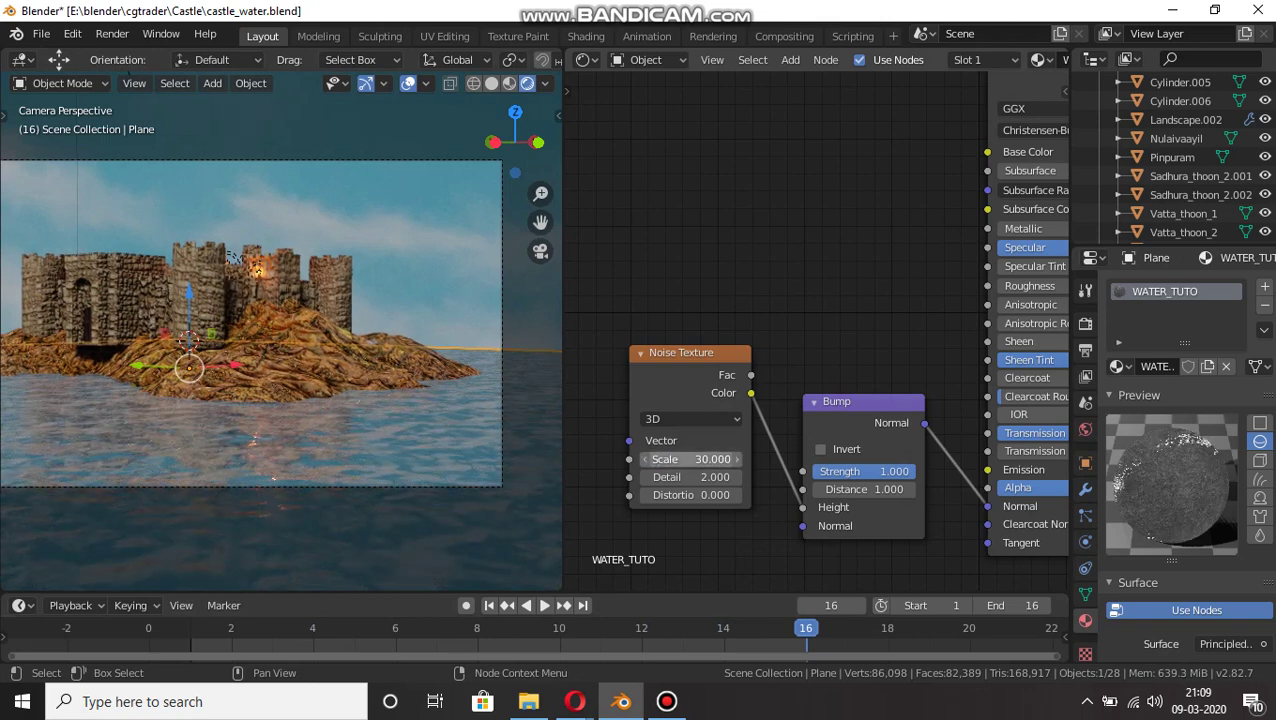
Deselect all objects and save the file, returning the 3D viewport to Solid shading.
key("alt+a")
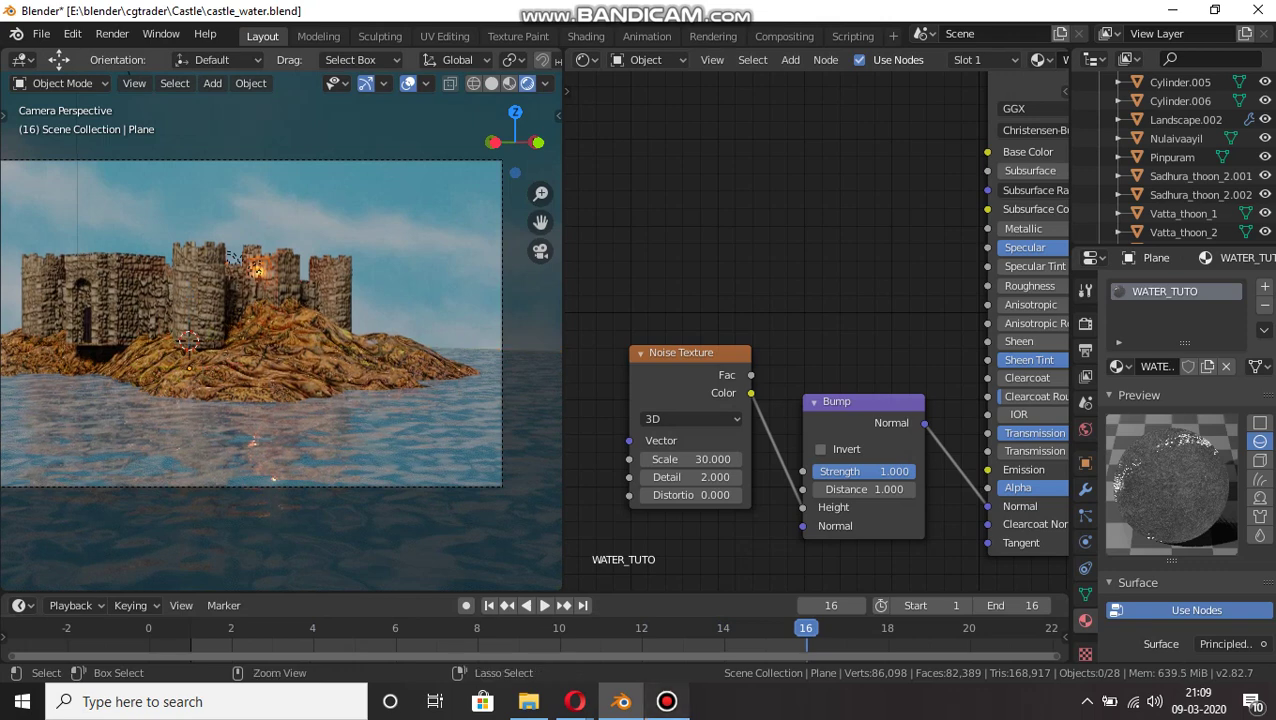
left_click(666, 701)
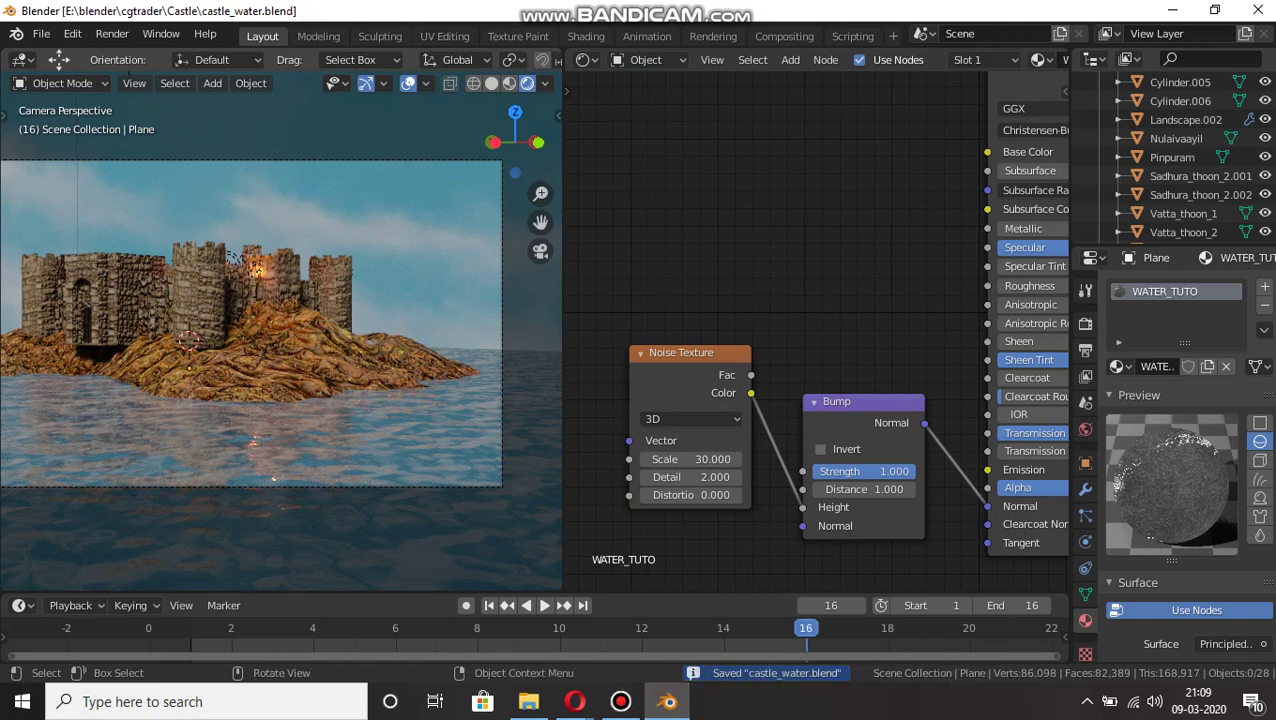
left_click(491, 83)
Subdivide the water plane in Edit Mode with 10 cuts, working from the top view.
scroll(495, 138, "down", 2)
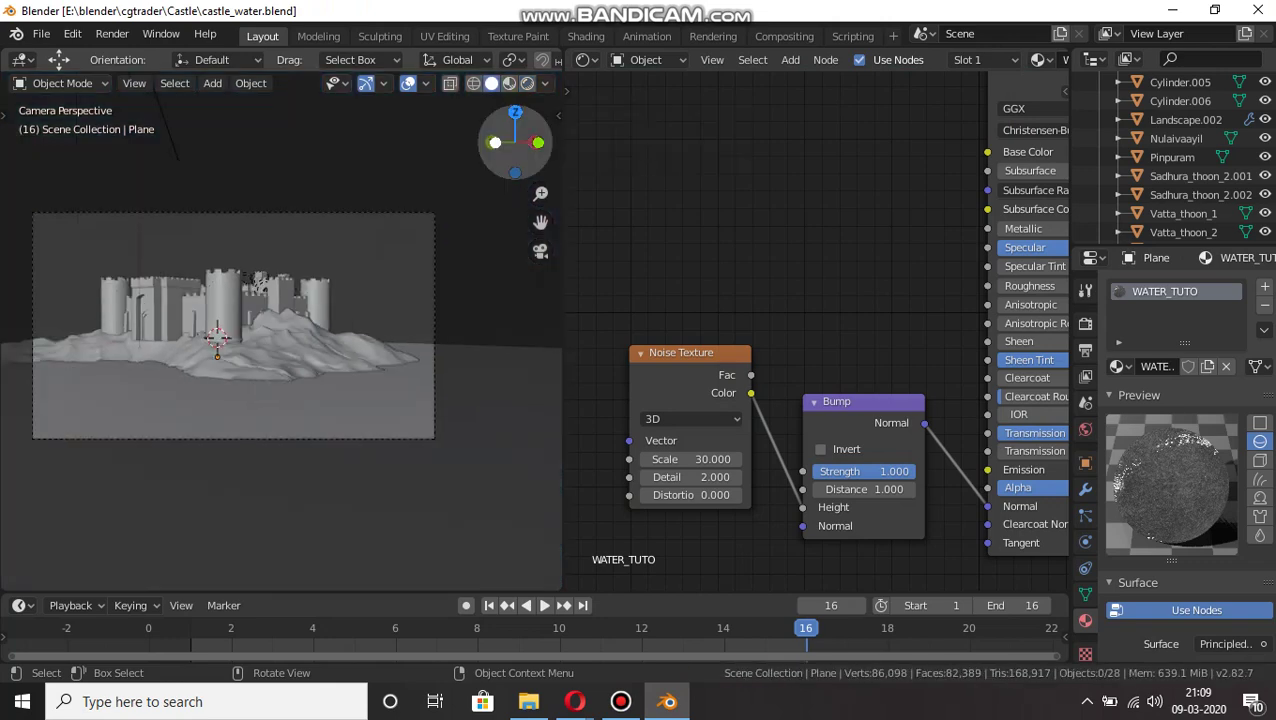
middle_click_drag(495, 142, 533, 194)
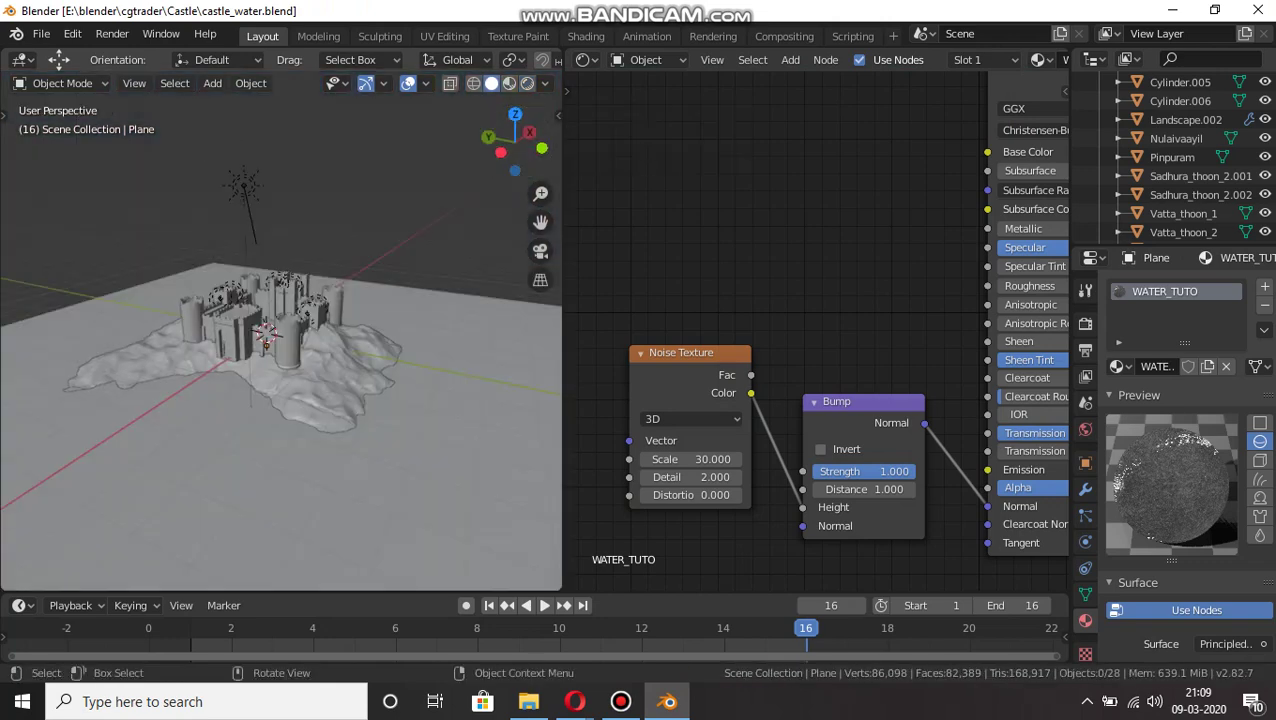
left_click(425, 450)
scroll(425, 450, "down", 3)
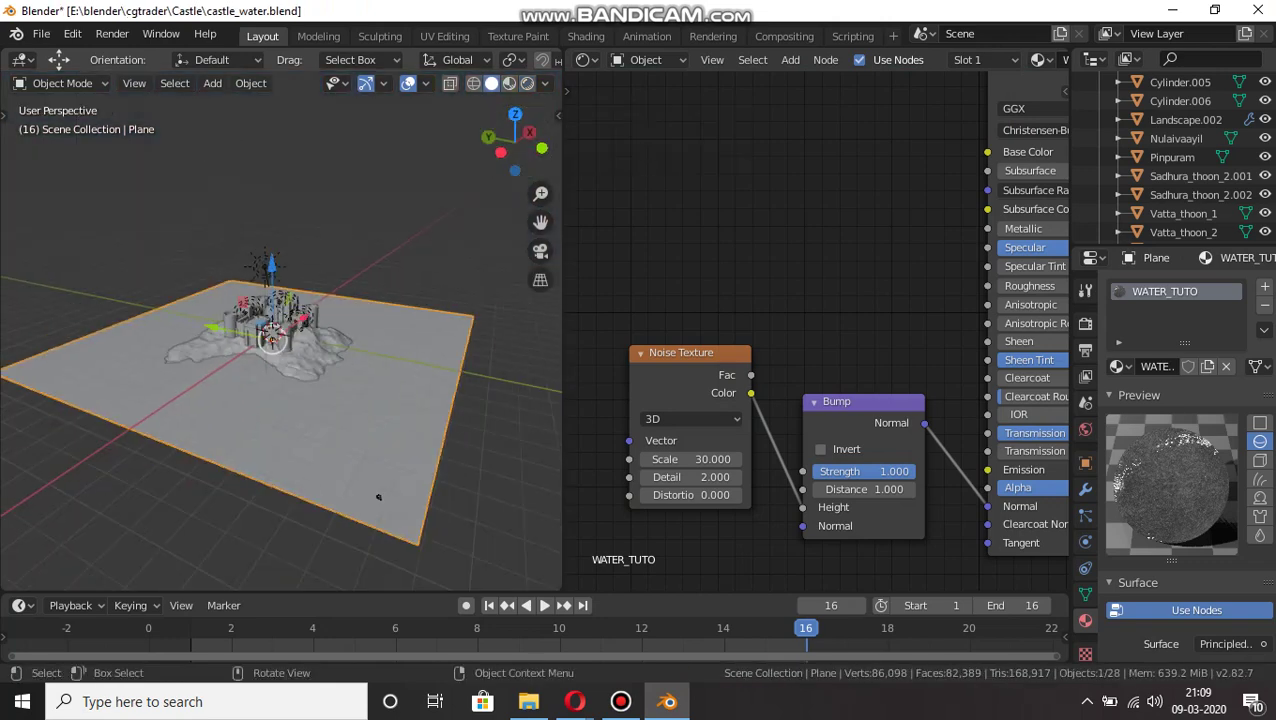
key("KP_7")
key("Tab")
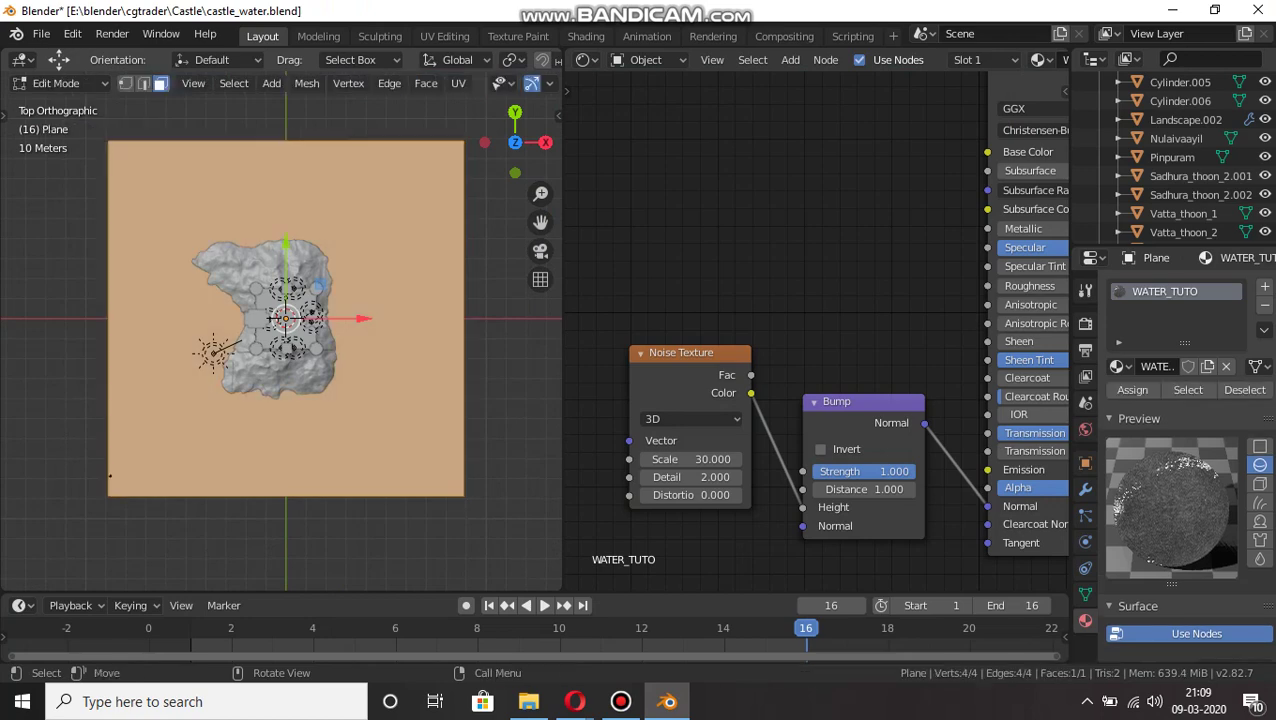
right_click(294, 173)
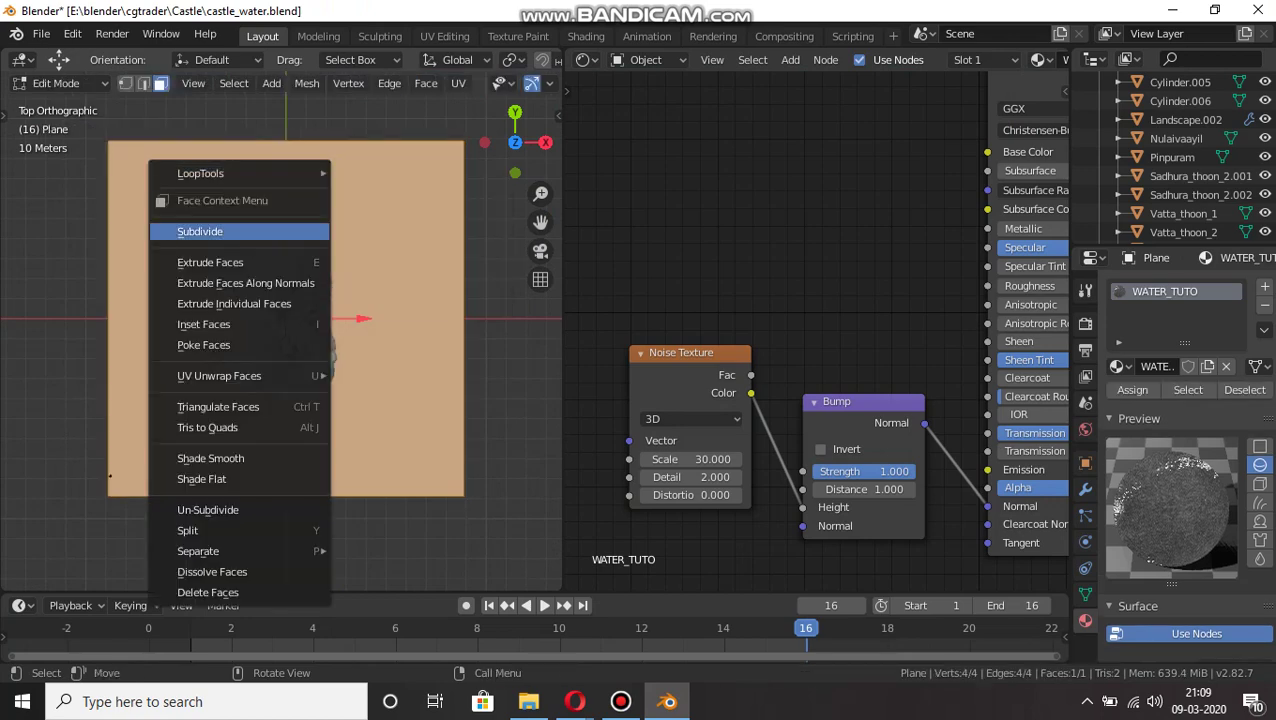
left_click(270, 232)
left_click(70, 576)
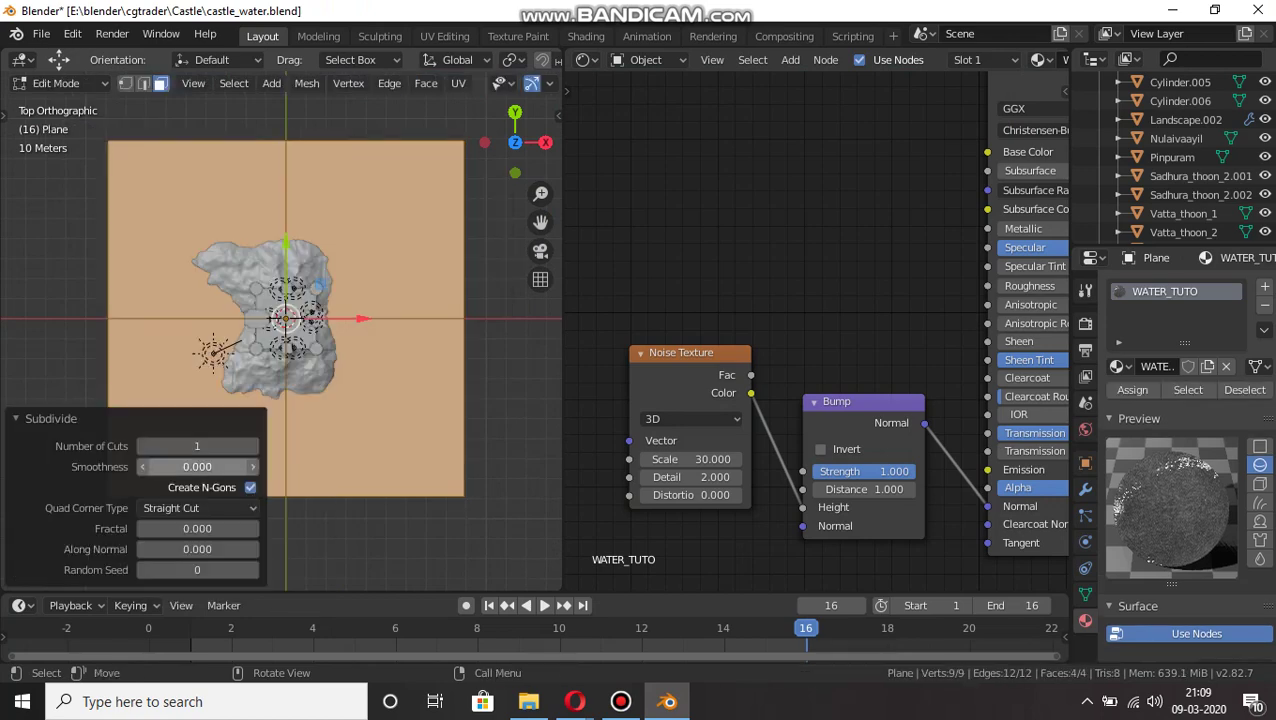
left_click(190, 446)
type("10")
key("Return")
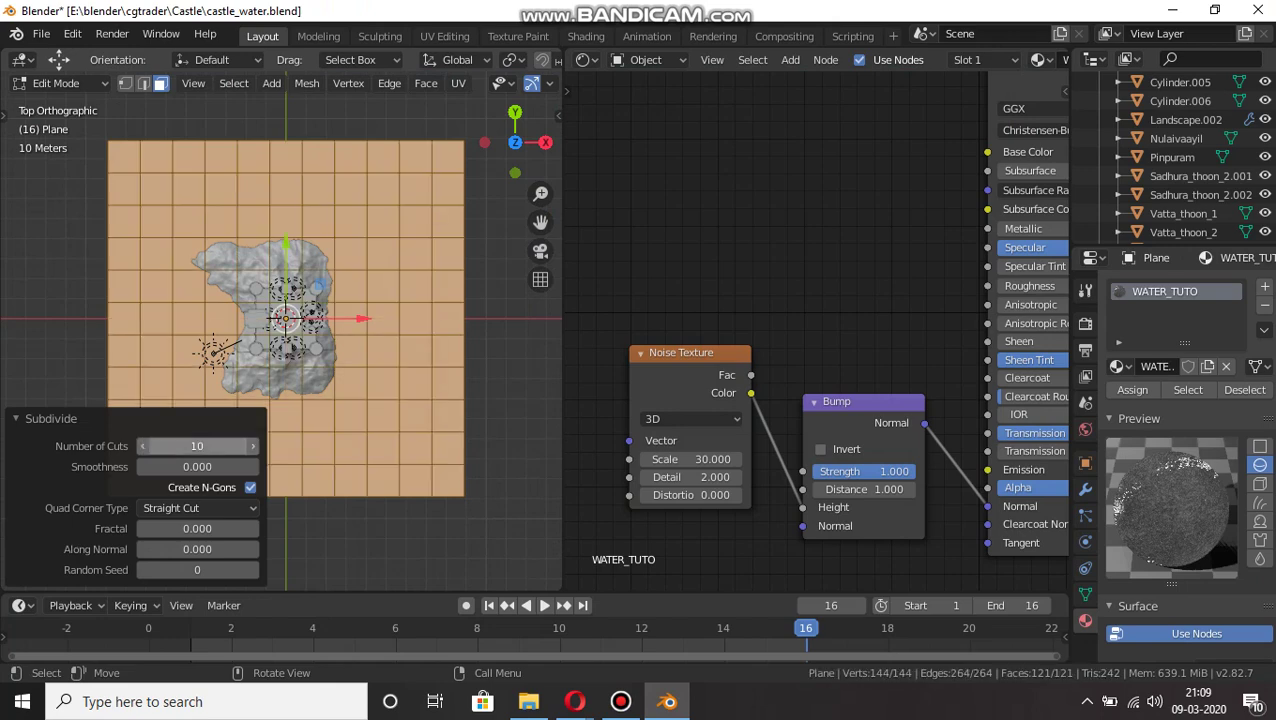
Select all faces of the plane and subdivide the whole grid three more times.
left_click(80, 419)
left_click(80, 419)
right_click(386, 236)
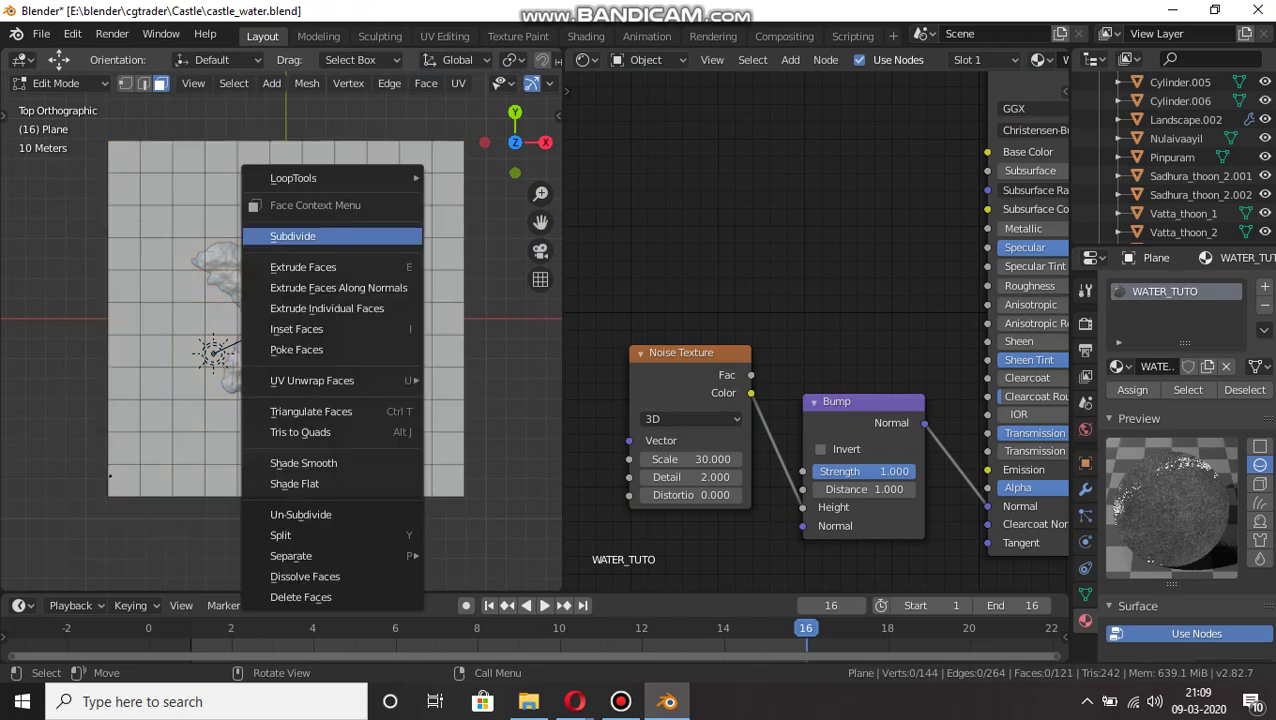
left_click(386, 236)
key("a")
right_click(400, 268)
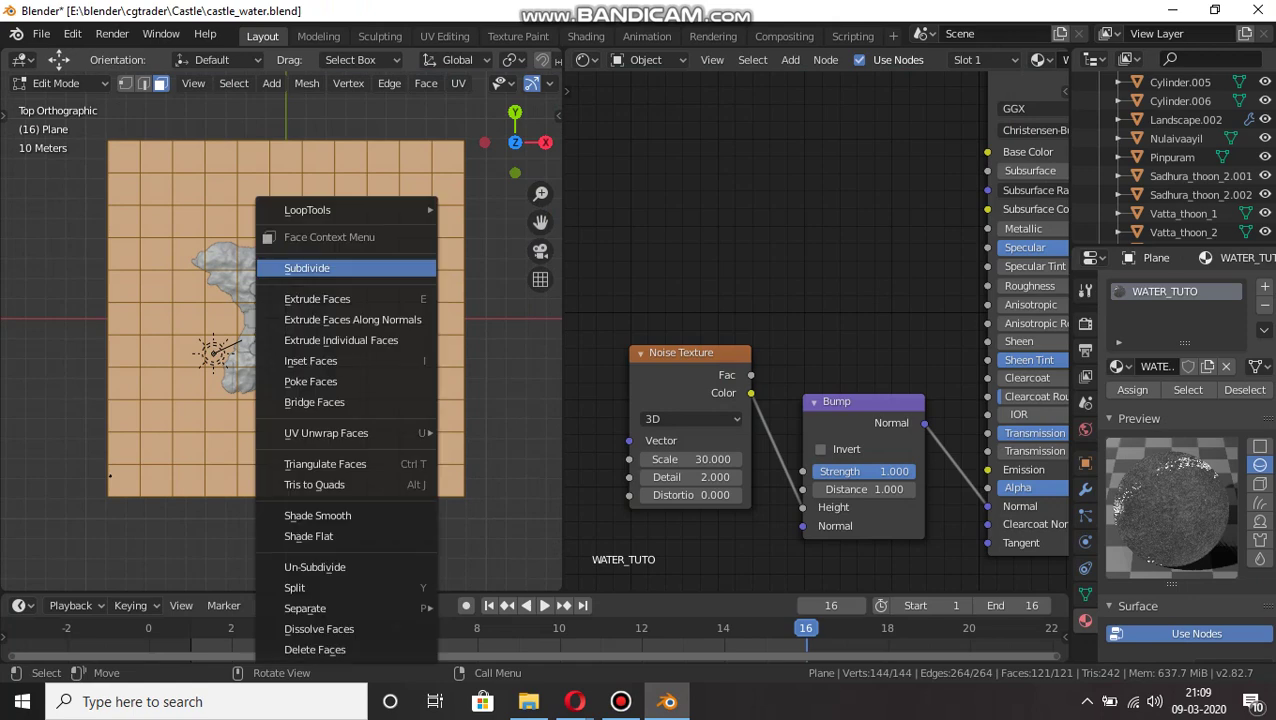
left_click(400, 268)
right_click(320, 252)
left_click(320, 252)
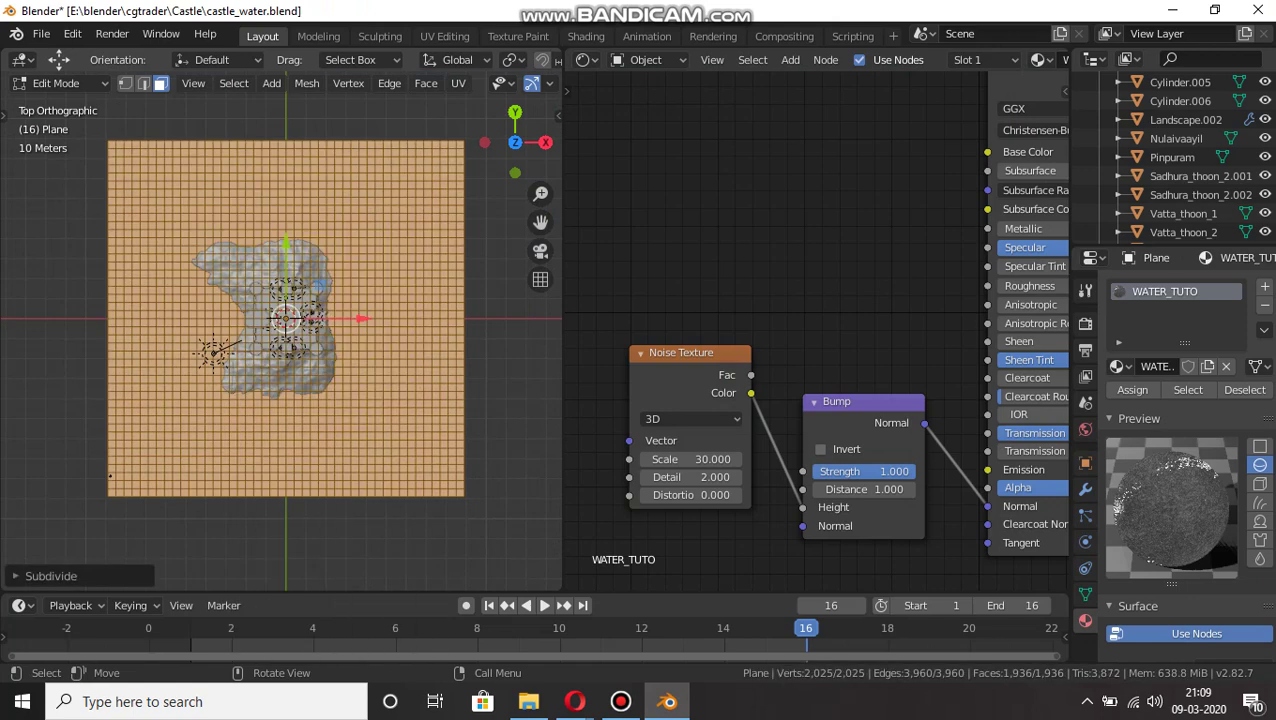
right_click(285, 246)
left_click(335, 246)
scroll(375, 243, "up", 1)
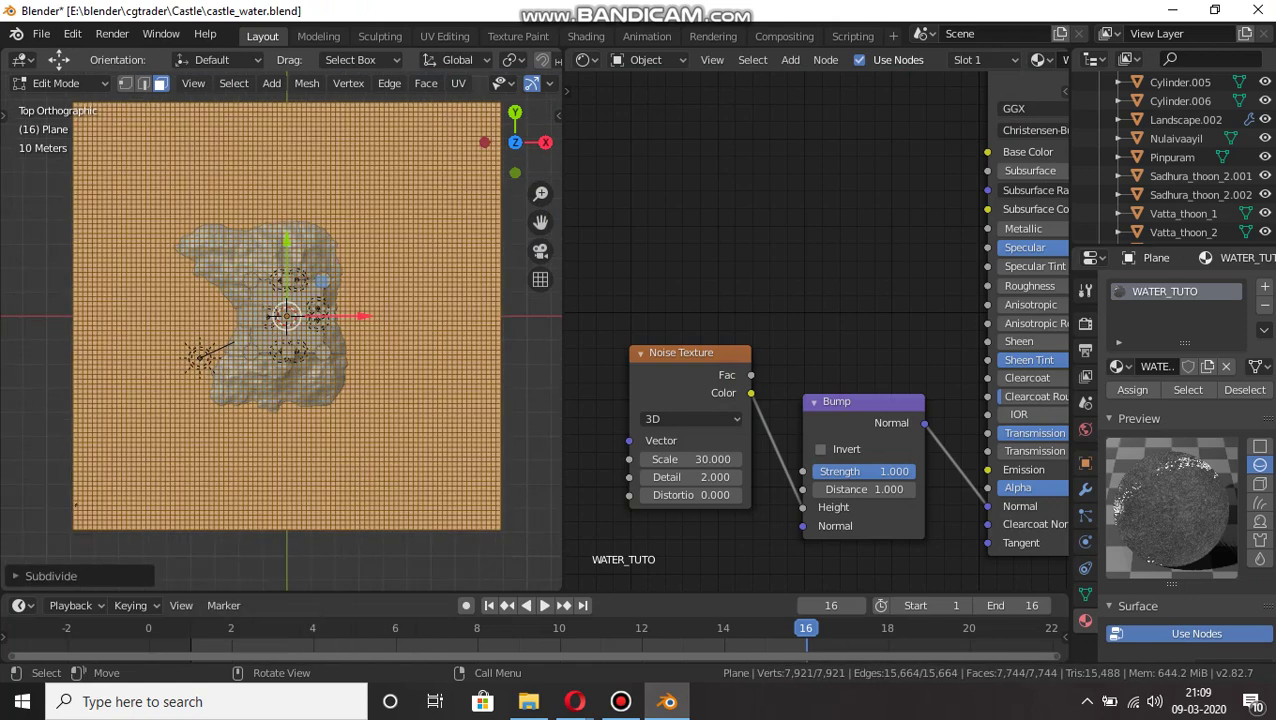
Save the file, then reselect all faces of the plane and subdivide them once more.
right_click(405, 239)
key("alt+a")
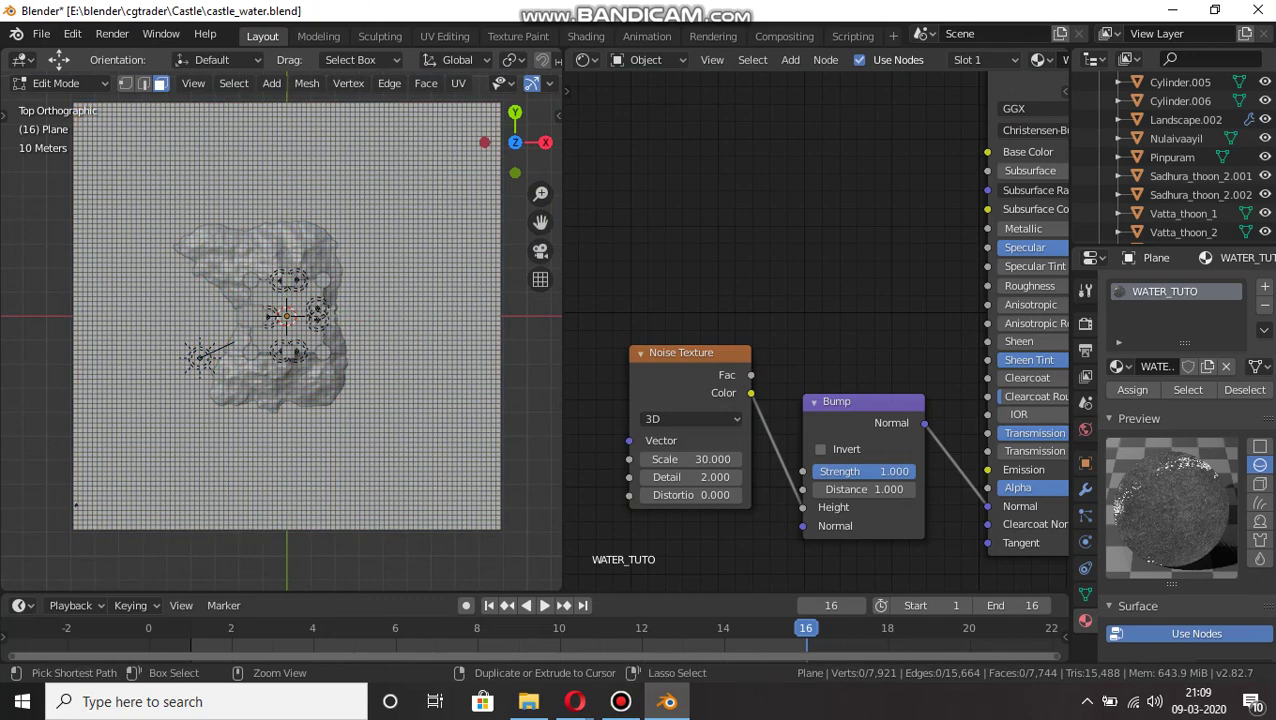
key("ctrl+s")
key("a")
right_click(362, 217)
left_click(300, 216)
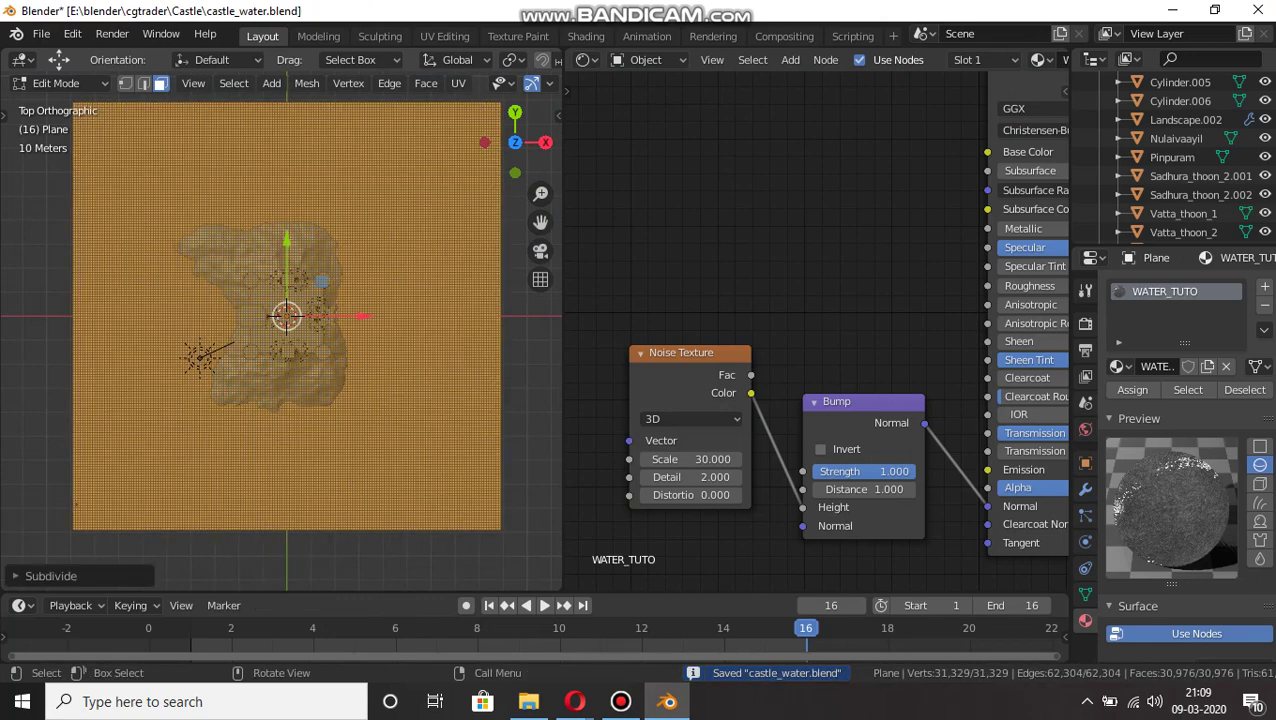
Return the subdivided plane to Object Mode and save the file.
left_click_drag(513, 143, 605, 20)
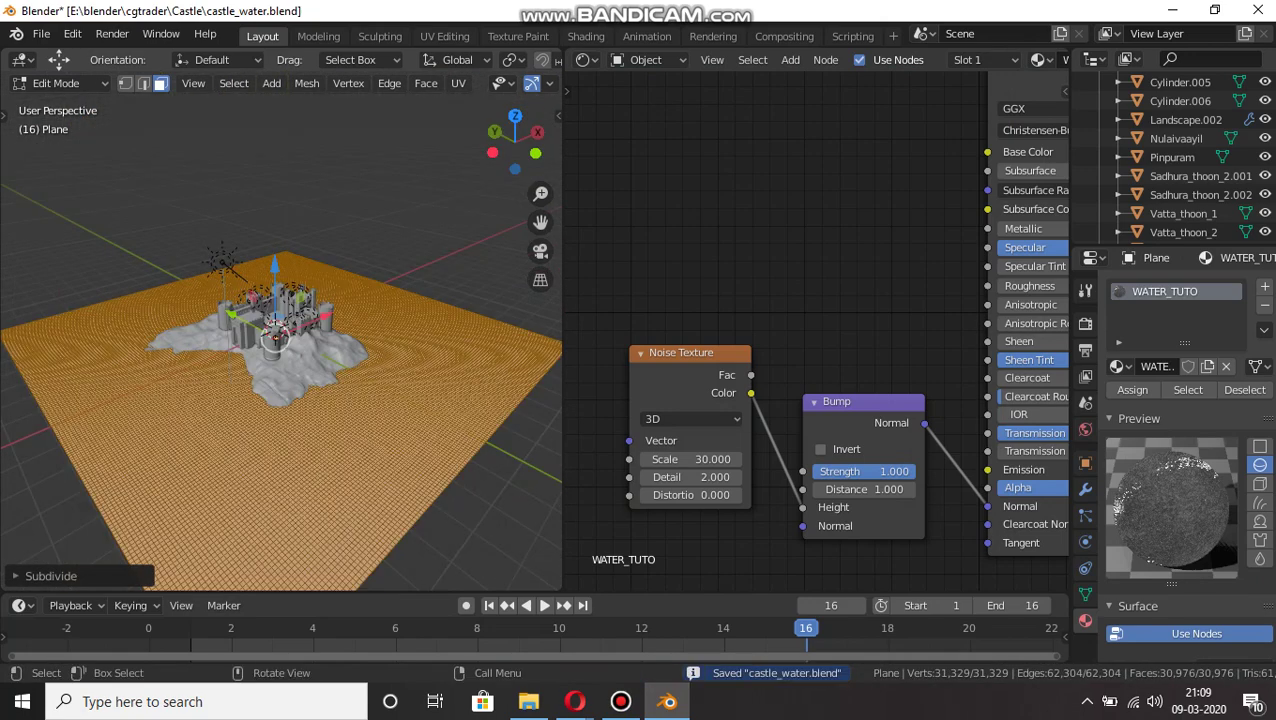
scroll(281, 330, "up", 2)
key("Tab")
key("ctrl+s")
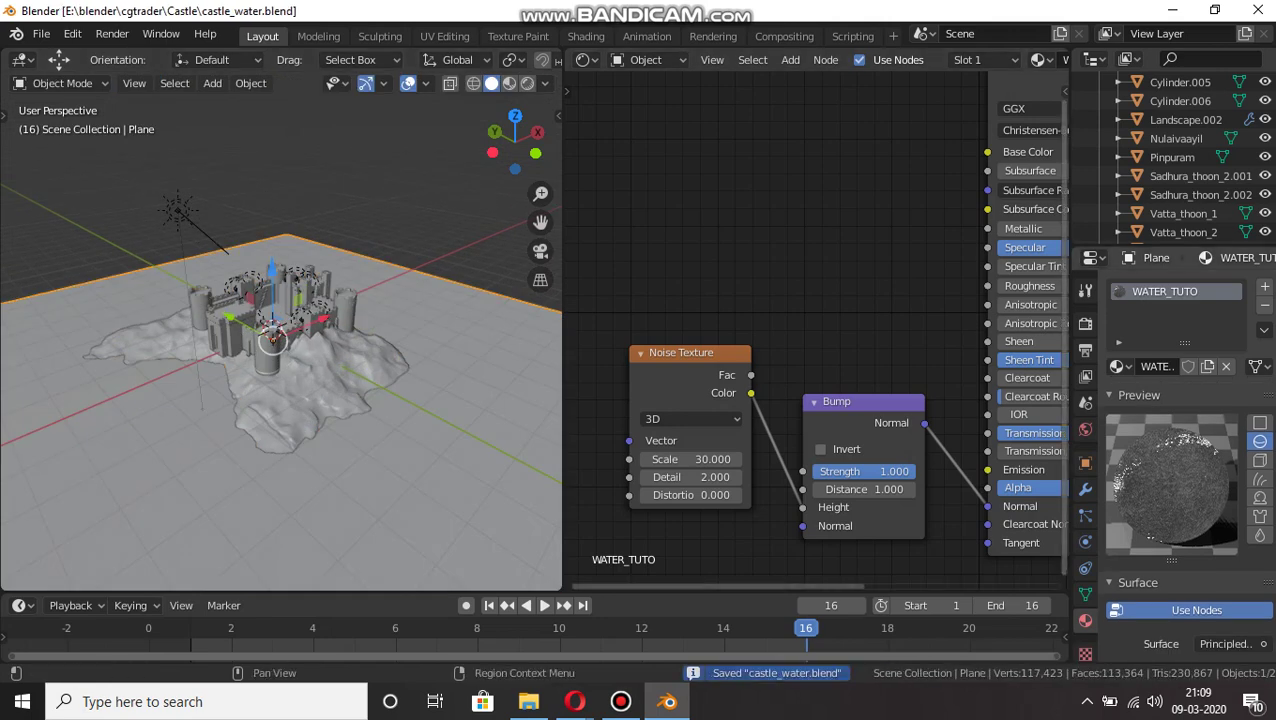
Add a Displace modifier to the water plane.
left_click(1085, 488)
left_click(1190, 286)
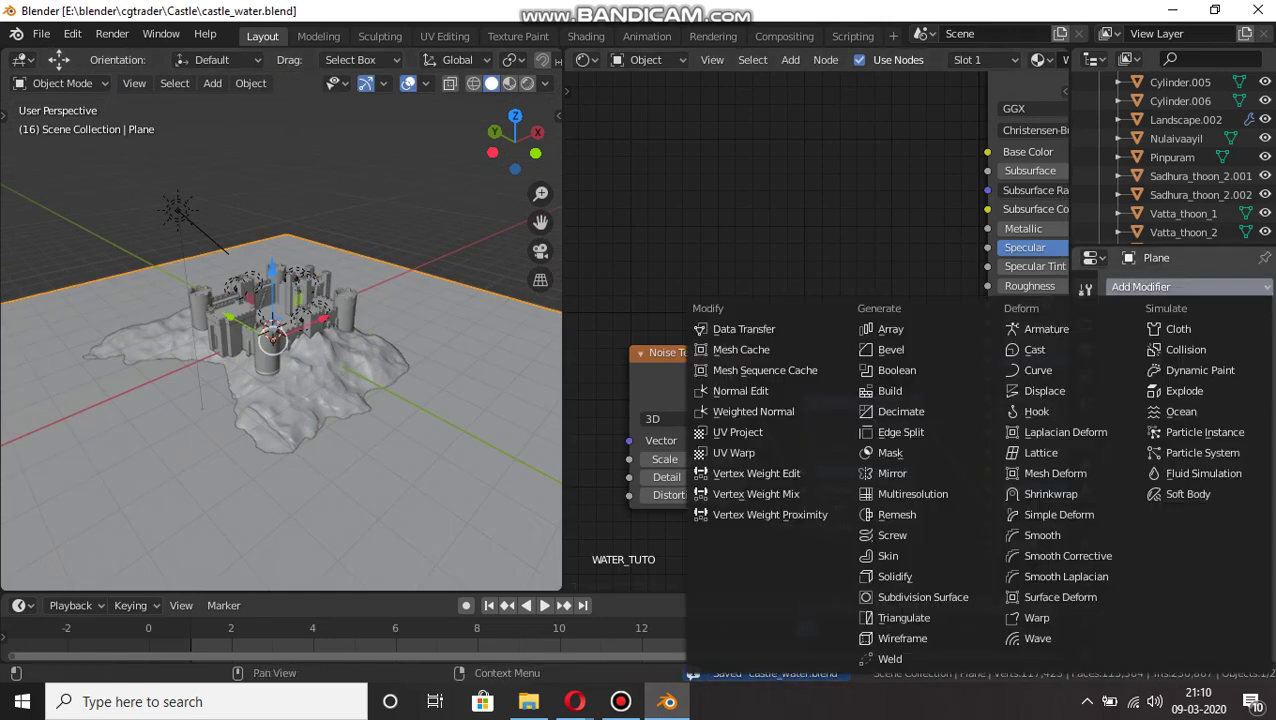
left_click(1044, 390)
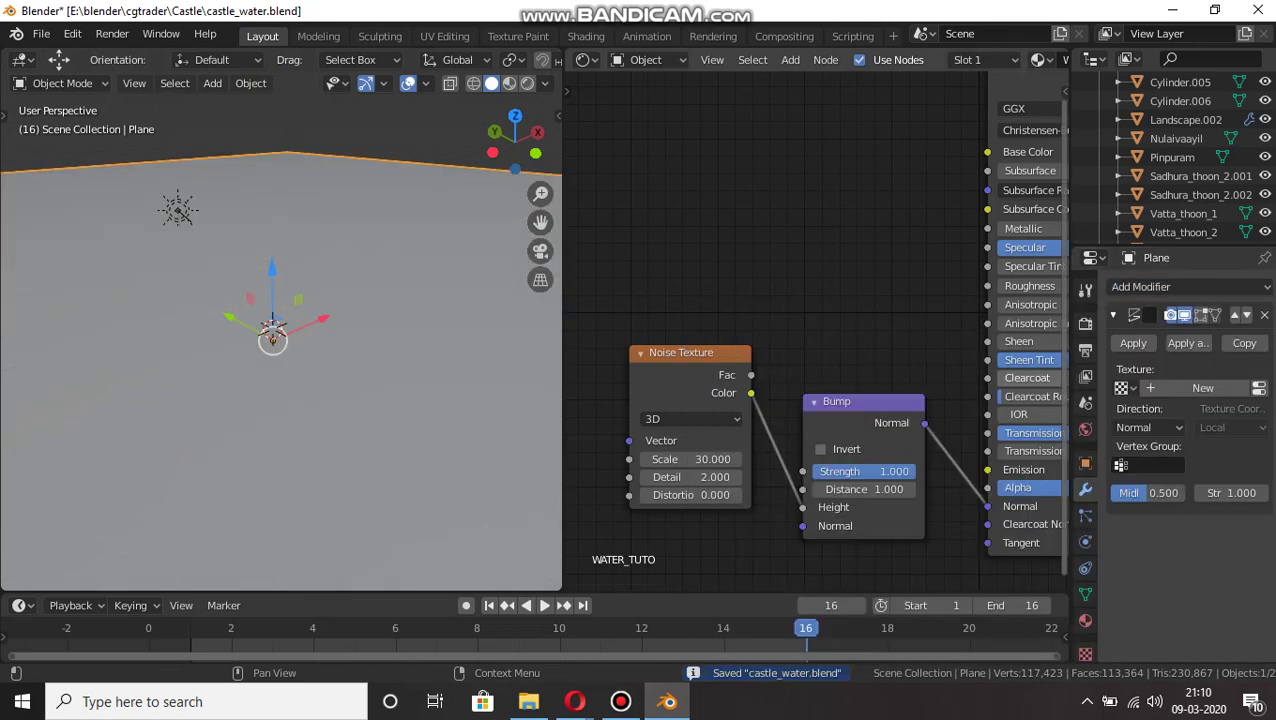
scroll(281, 331, "down", 5)
left_click_drag(495, 132, 558, 108)
scroll(281, 331, "up", 3)
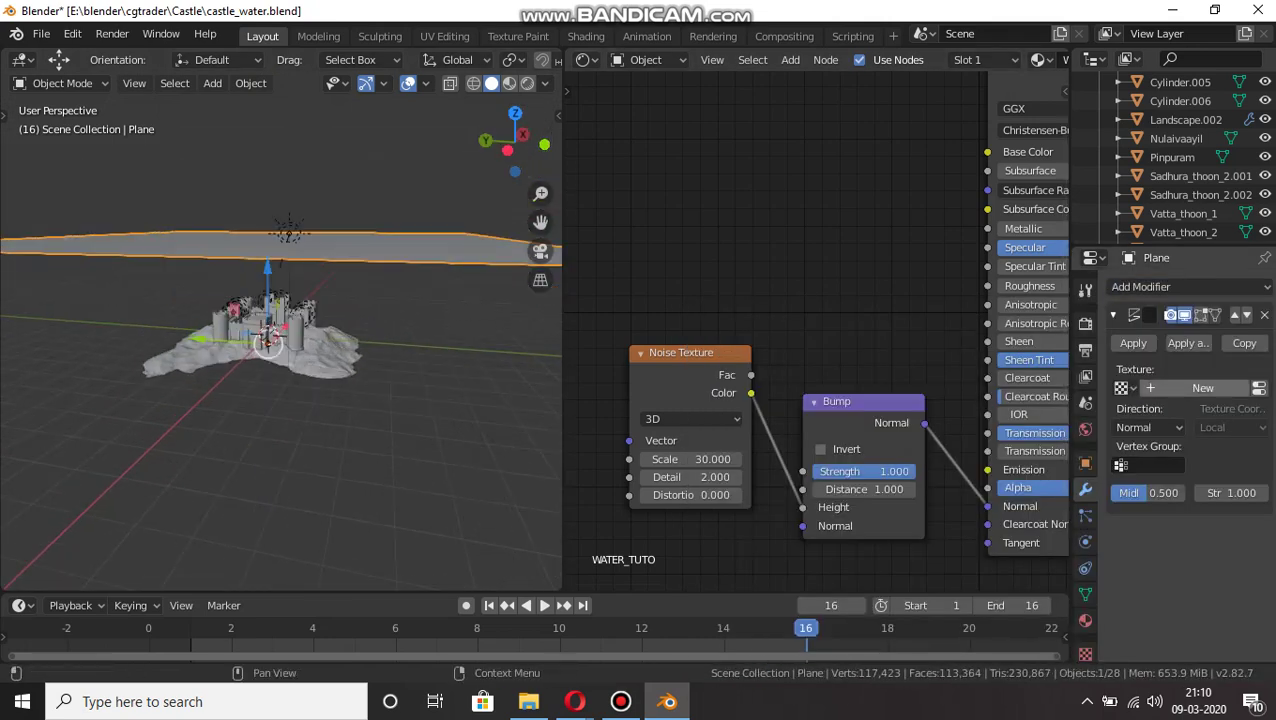
Create a new texture for the Displace modifier and set its type to Clouds.
left_click(1200, 388)
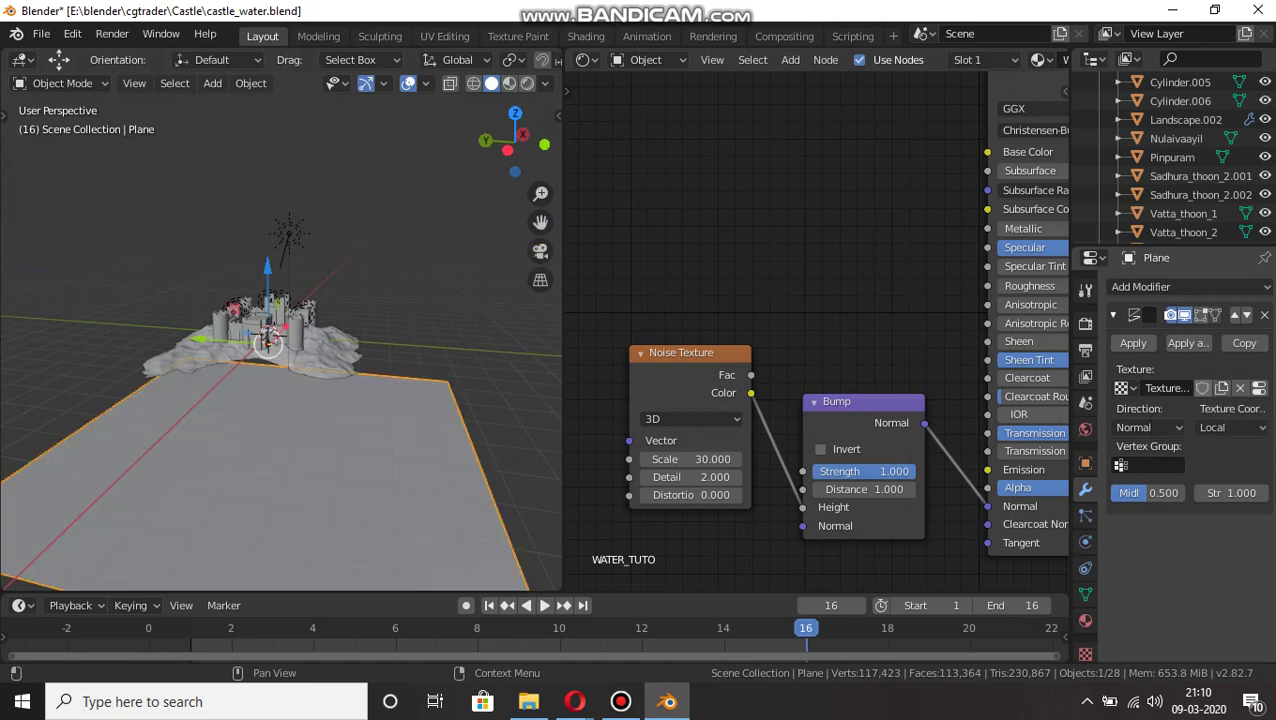
scroll(1085, 620, "down", 1)
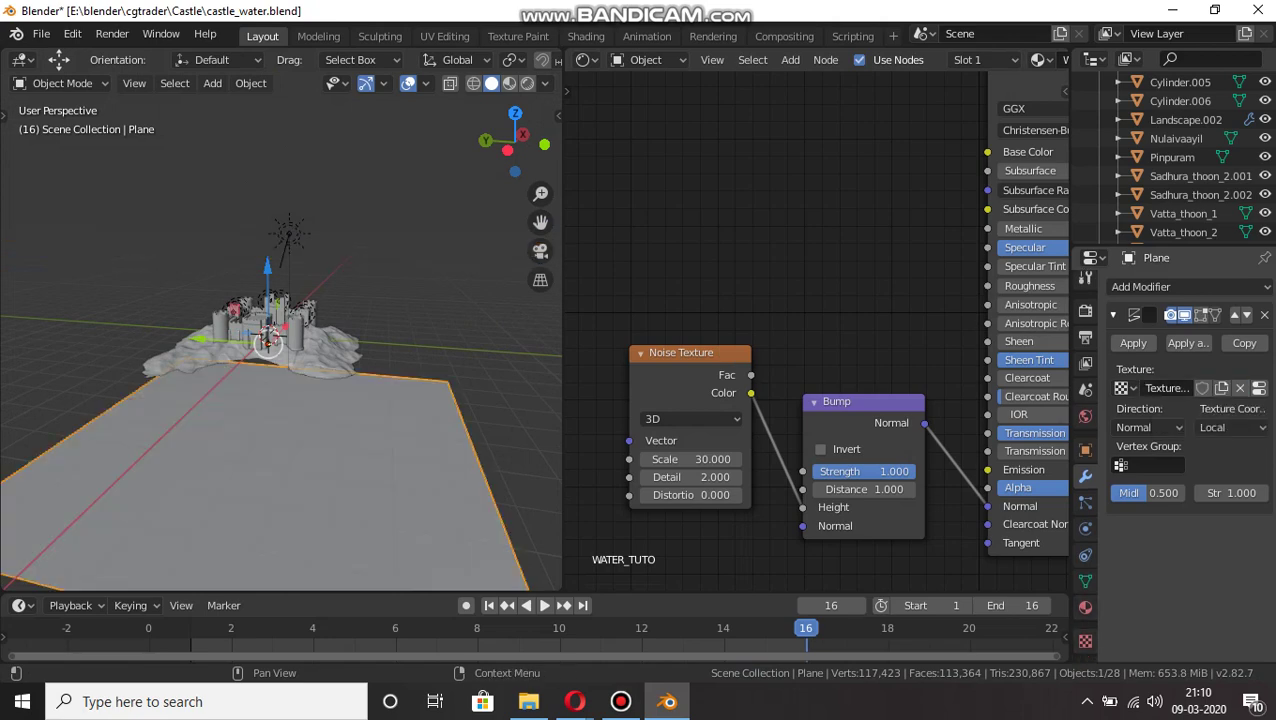
left_click(1085, 640)
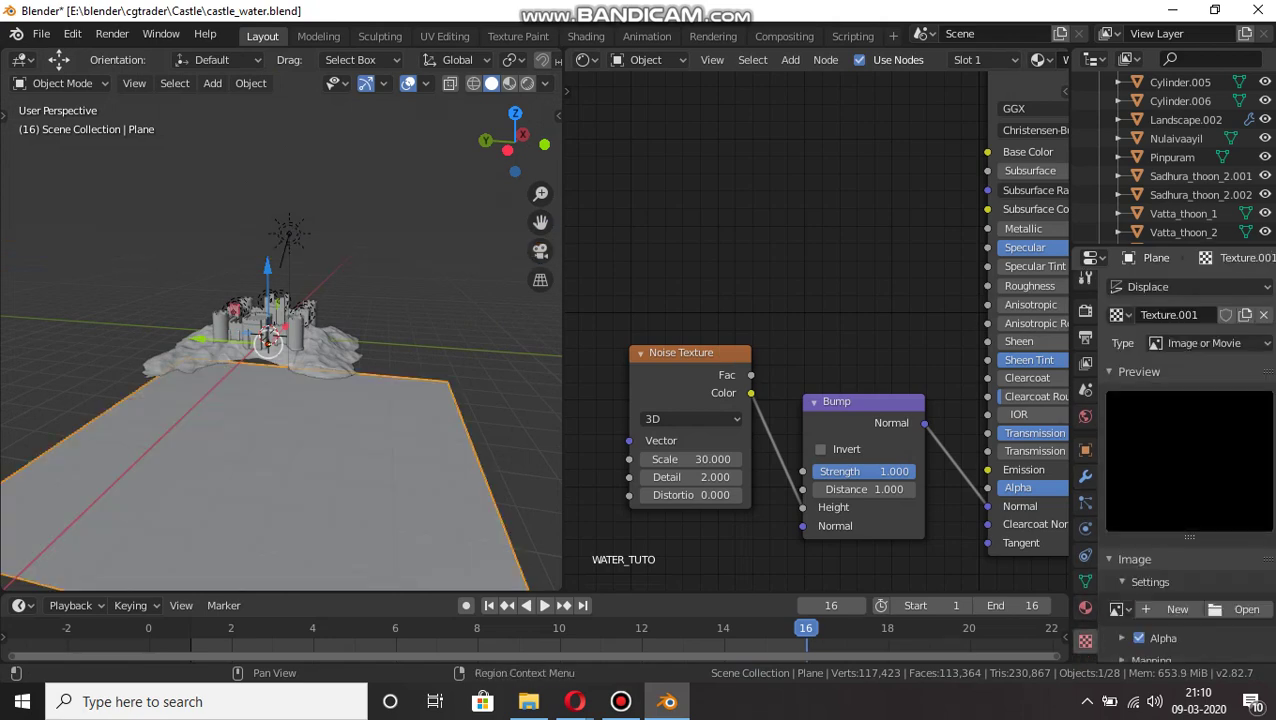
left_click(1205, 343)
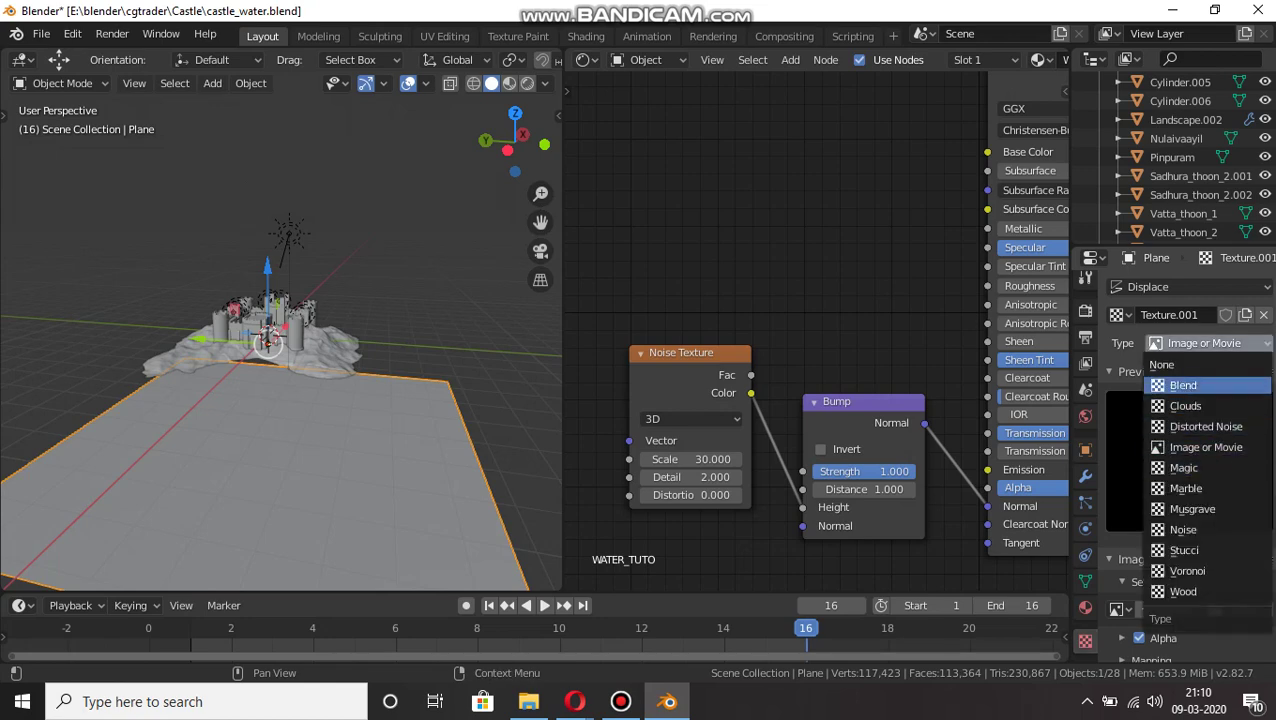
left_click(1185, 405)
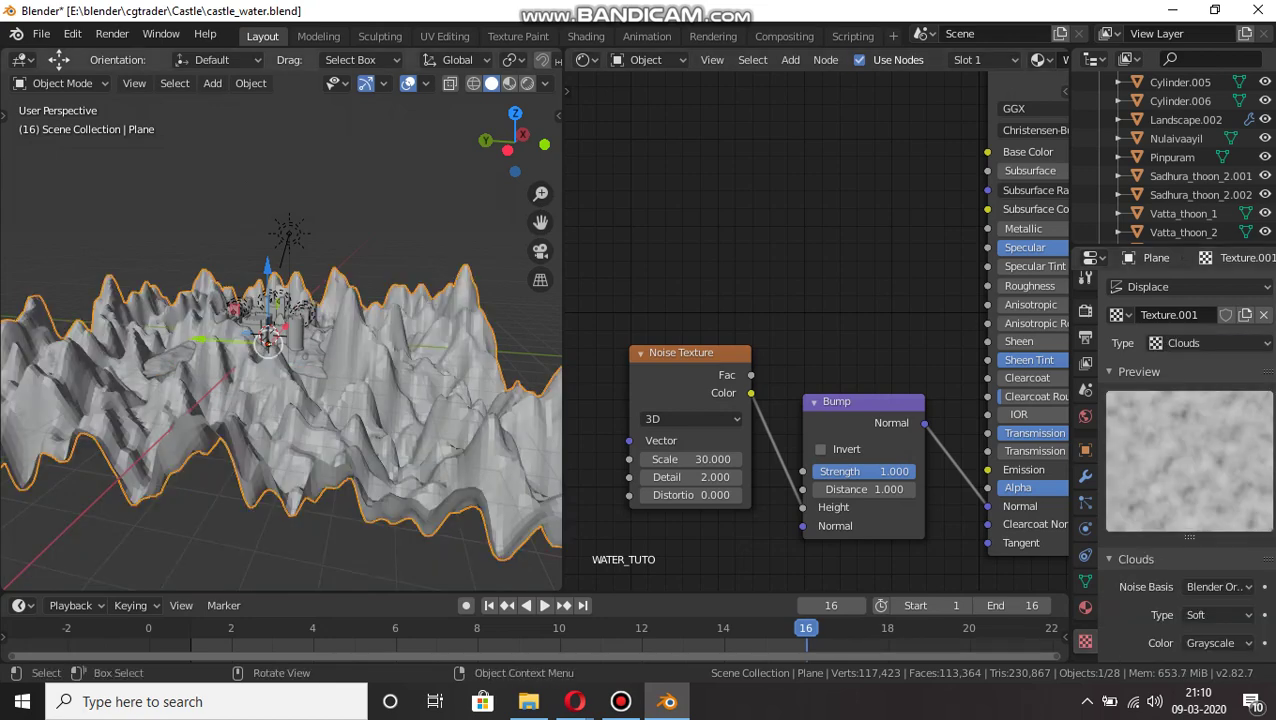
scroll(281, 340, "up", 1)
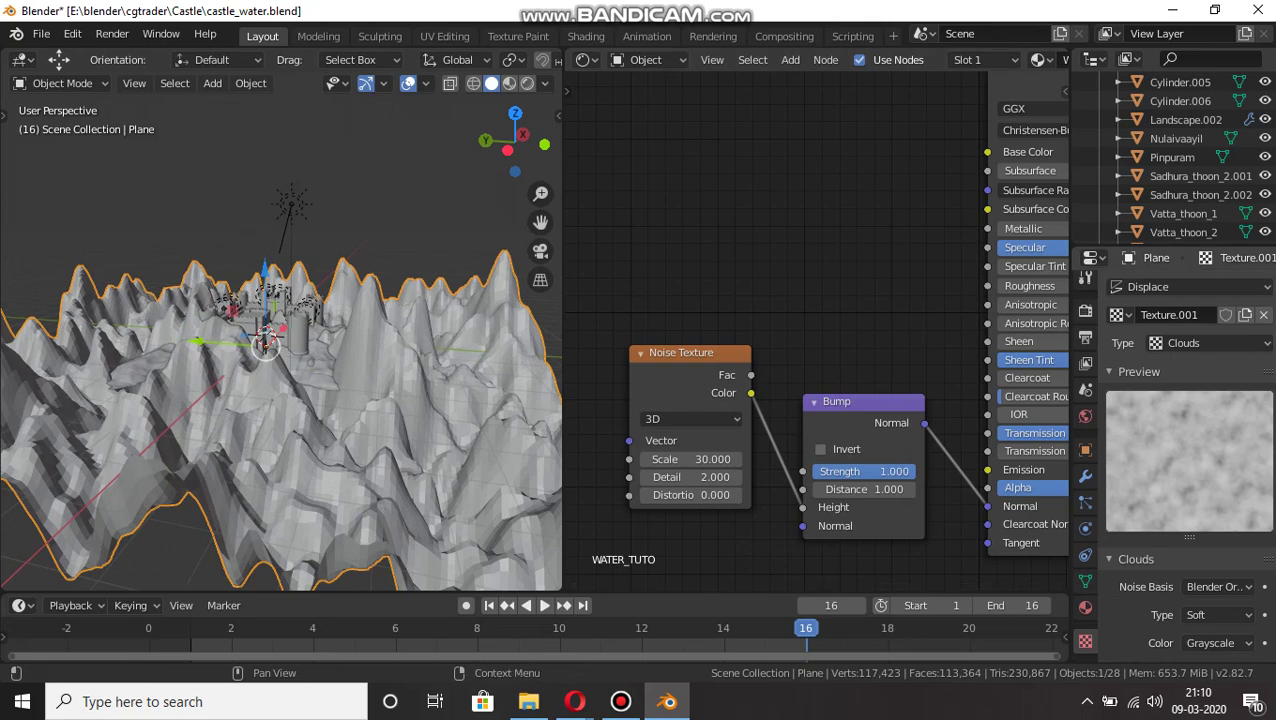
Try Strength values of 0.015 and 0.05 on the Displace modifier to compare the wave height.
left_click(1085, 476)
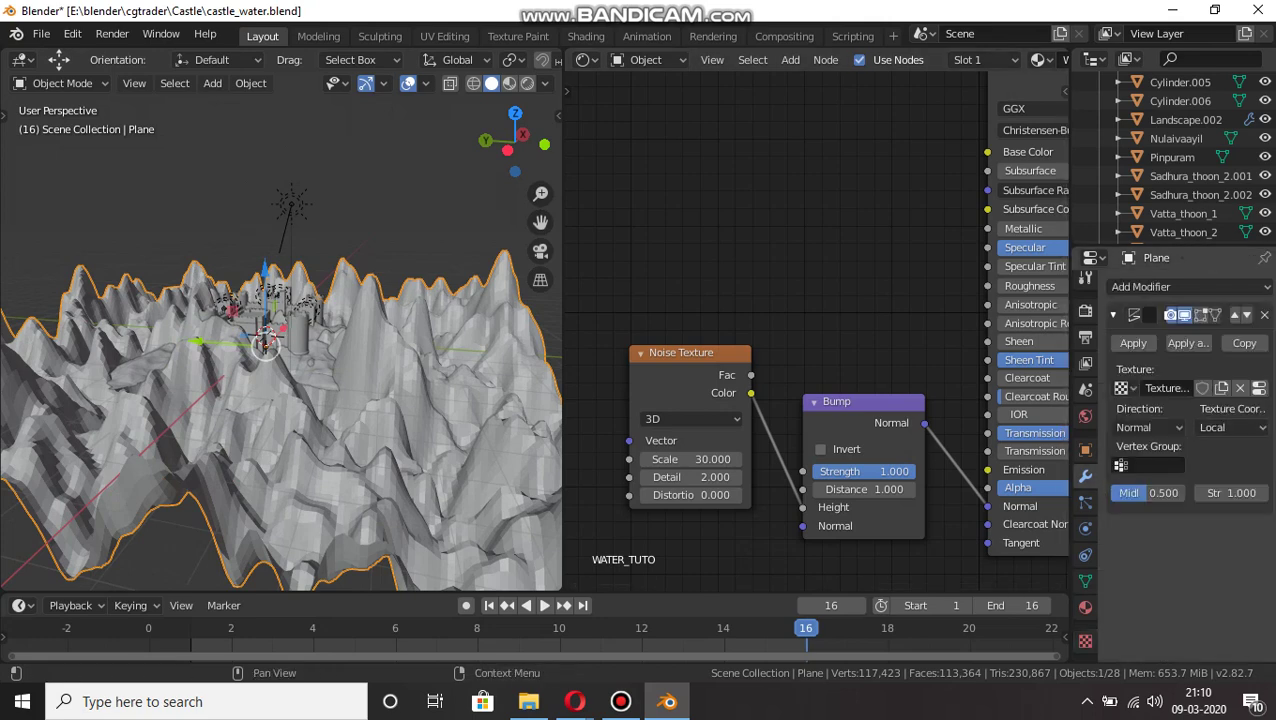
left_click(1231, 493)
type("0.015")
key("Return")
scroll(281, 332, "up", 3)
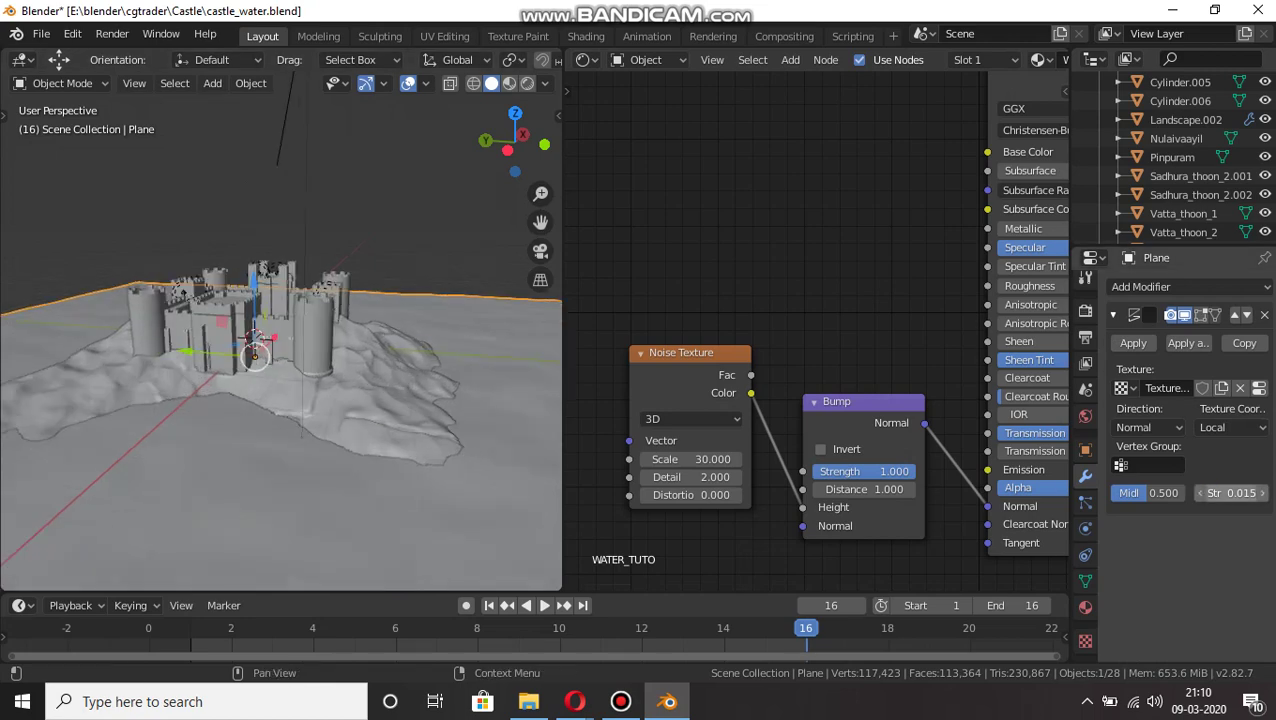
left_click(1231, 493)
type("0.05")
key("Return")
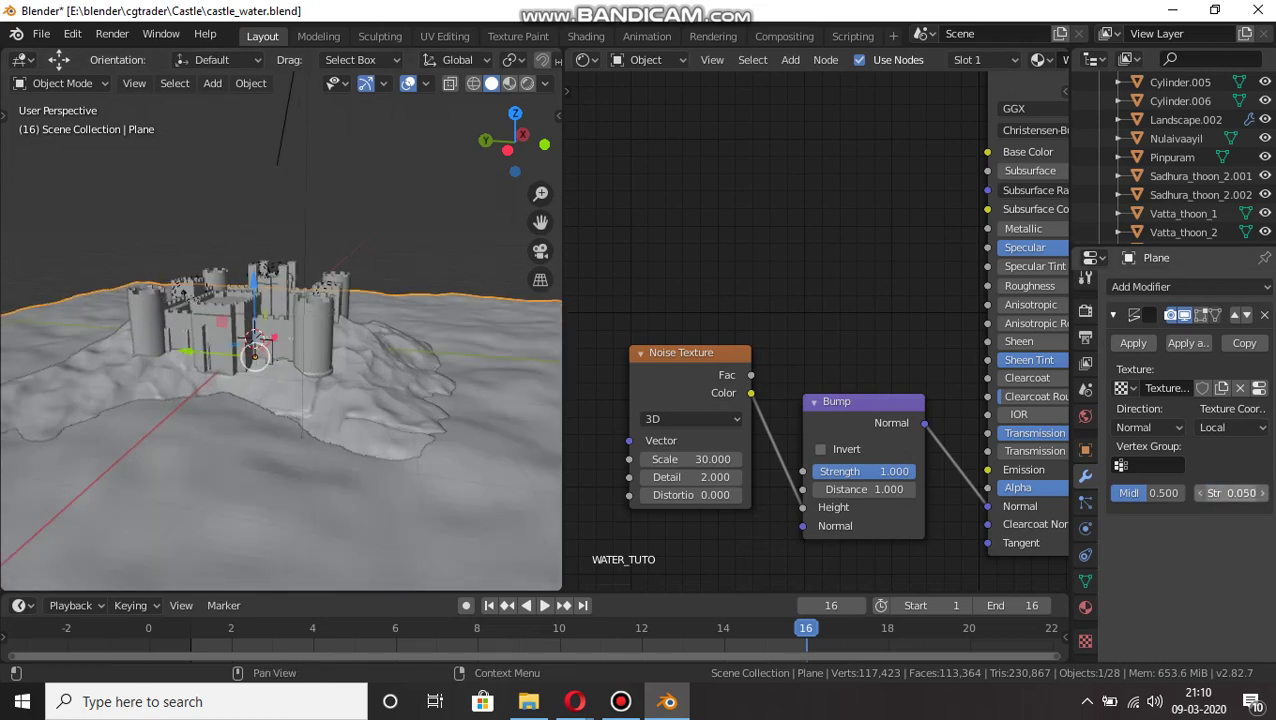
Set the Displace modifier's Strength to 0.025.
left_click(1231, 493)
type("0.025")
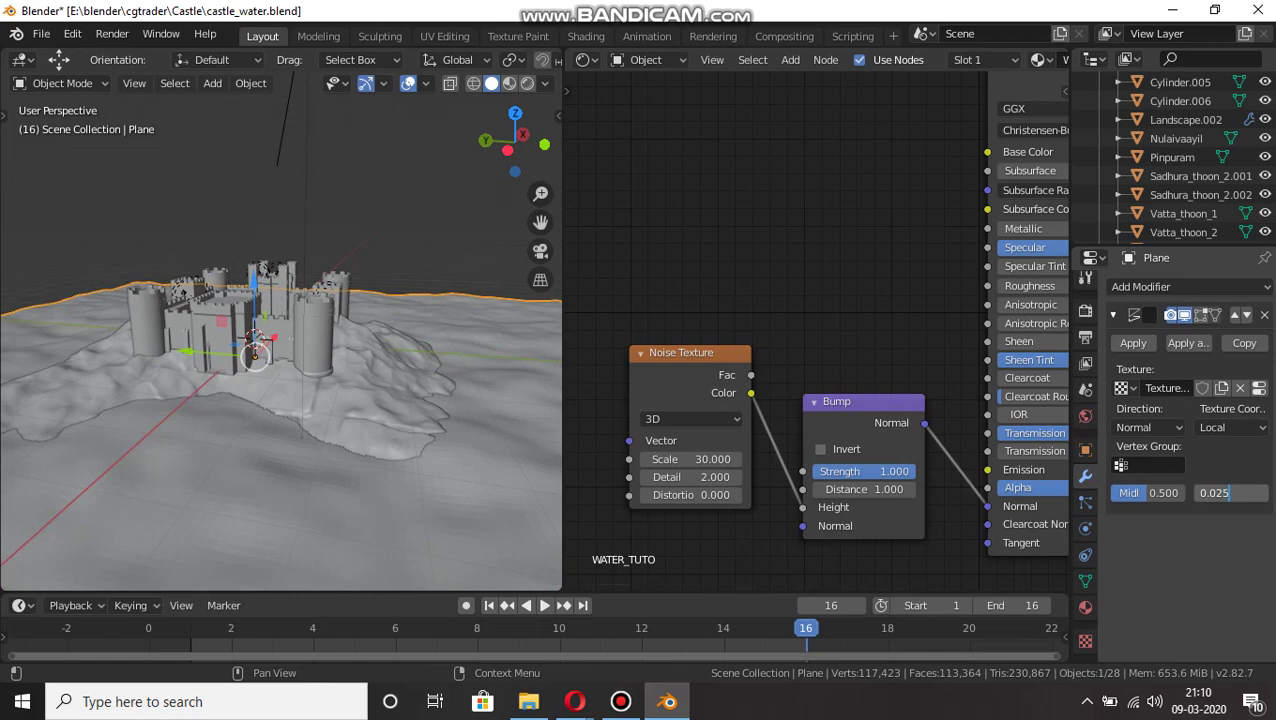
key("Return")
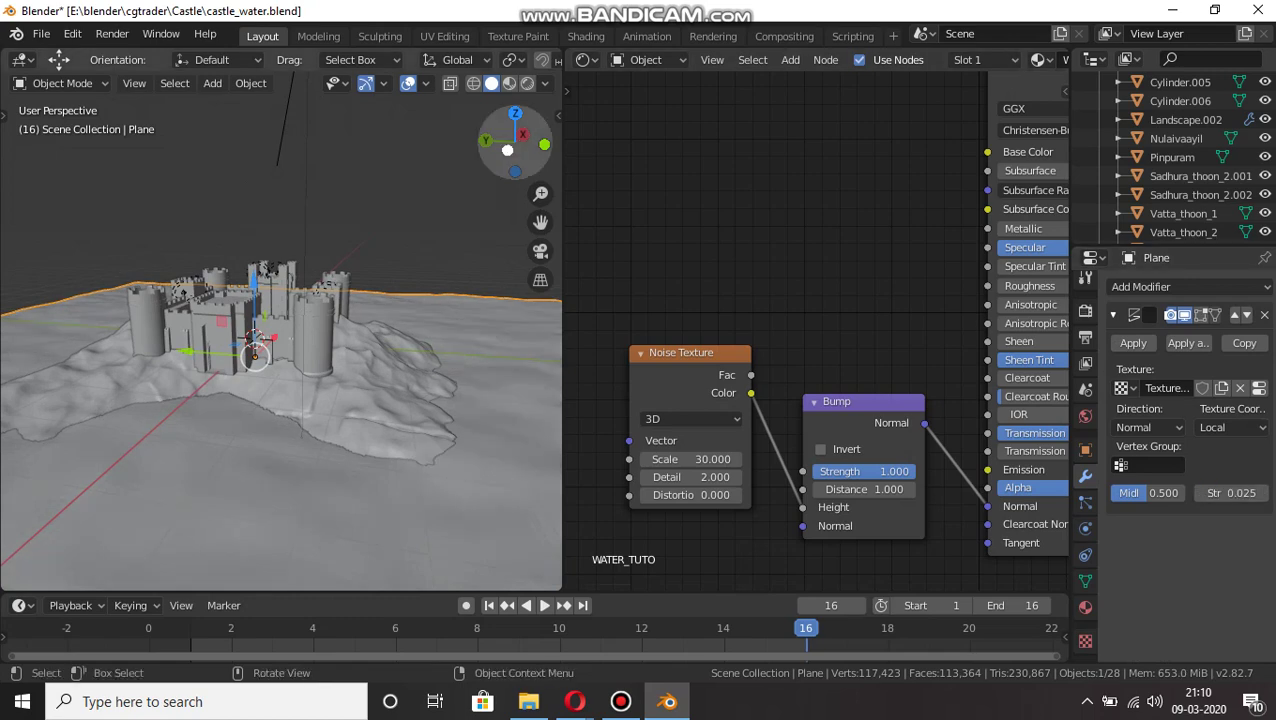
Set the Displace modifier's texture coordinates to UV and open the choice of UV map.
left_click_drag(520, 138, 453, 108)
left_click(1232, 427)
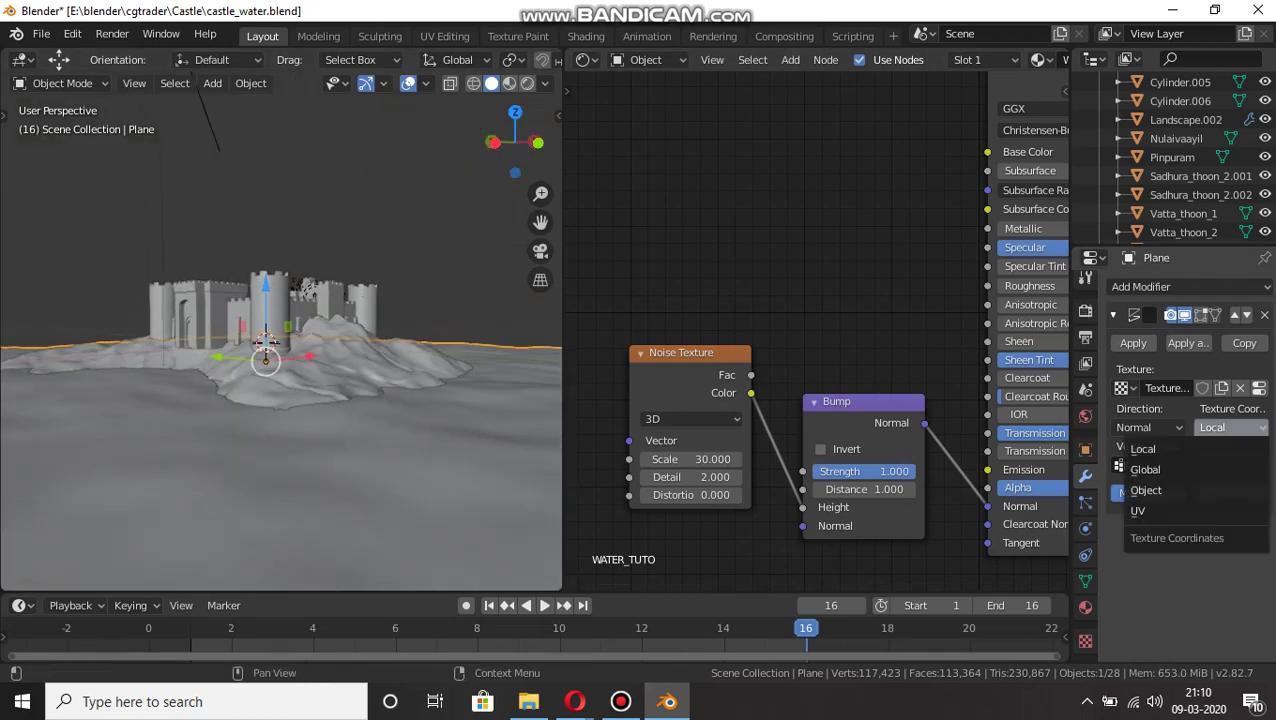
left_click(1215, 510)
left_click(1232, 465)
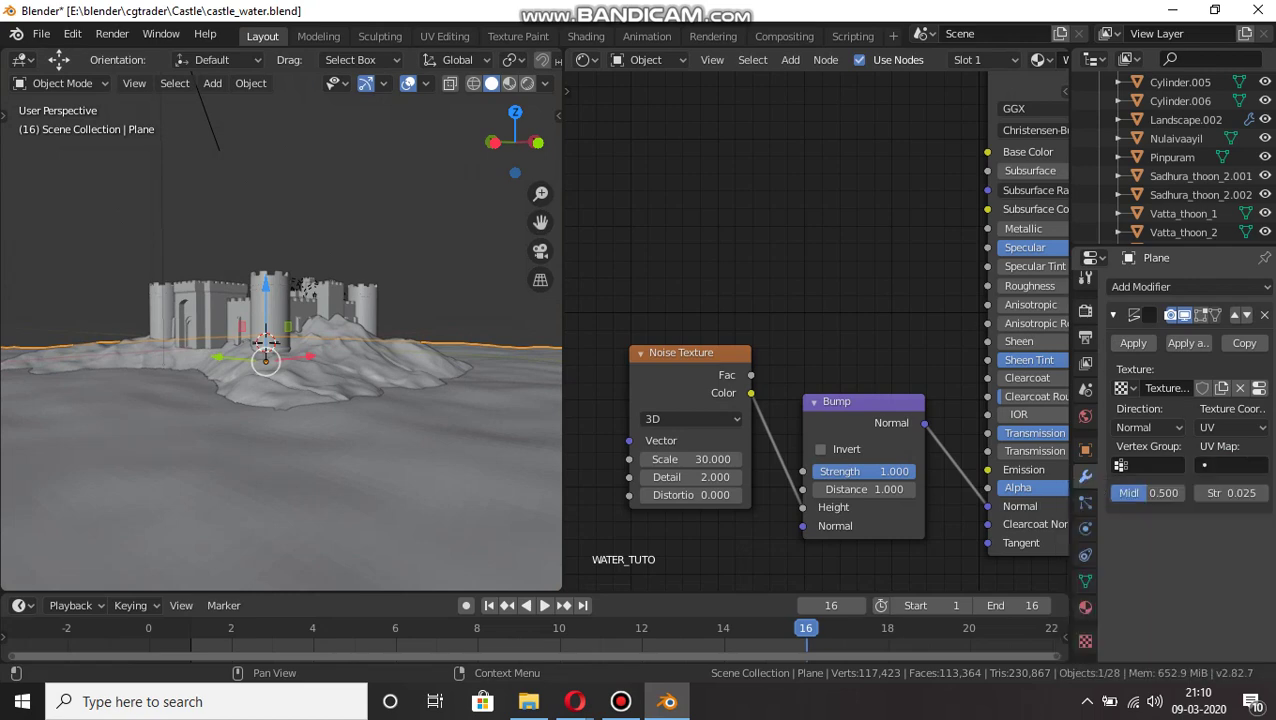
Unwrap the whole water plane with Project From View from the top view and return to Object Mode.
scroll(281, 400, "down", 2)
key("Tab")
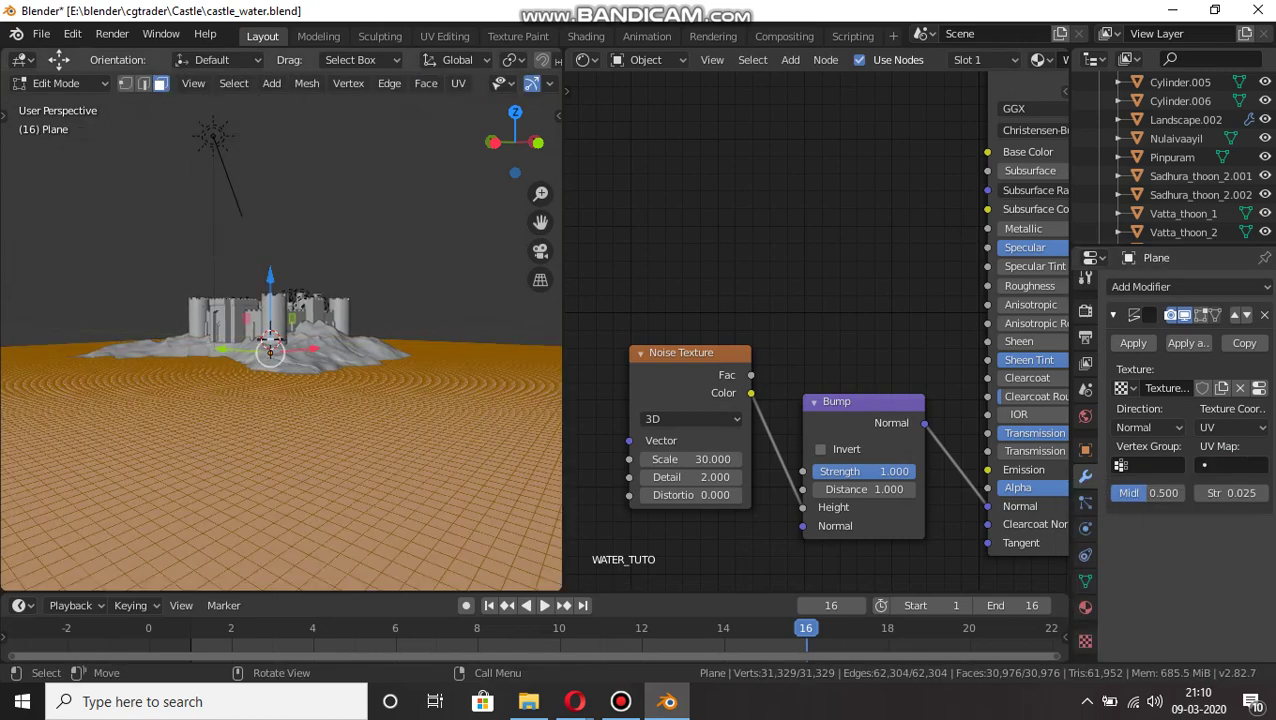
key("KP_7")
scroll(281, 330, "down", 3)
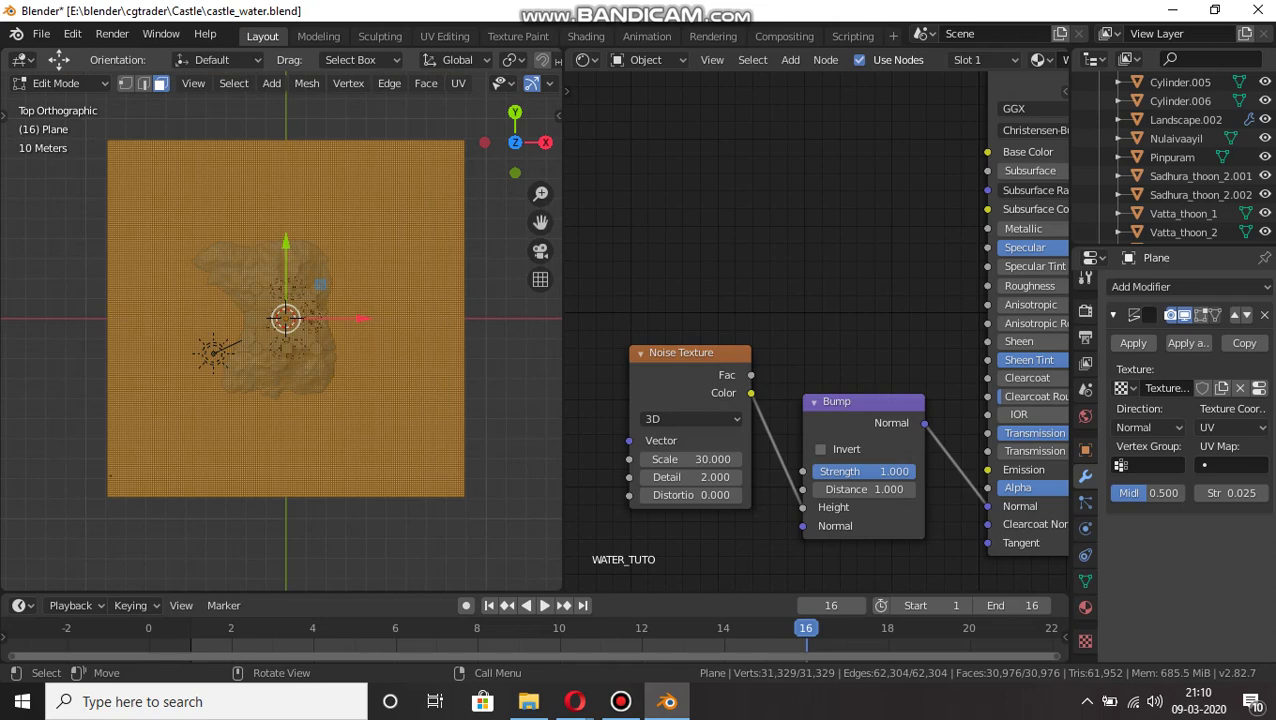
key("u")
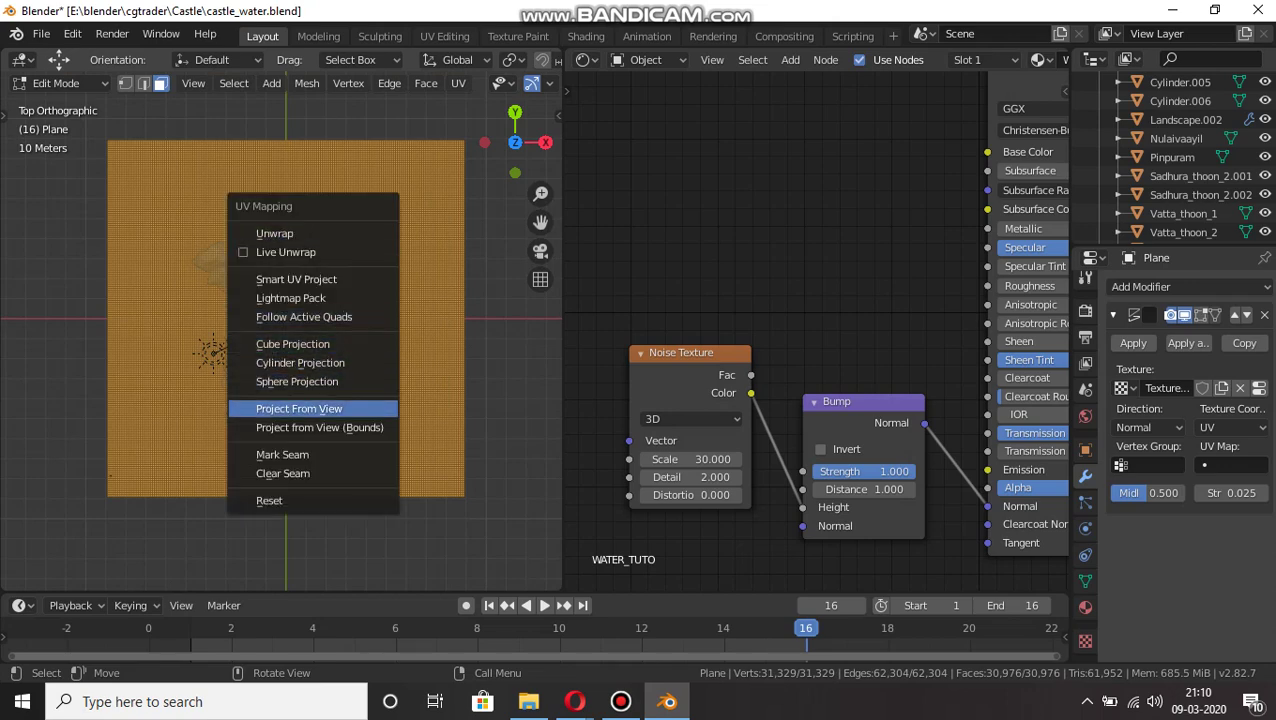
left_click(299, 409)
left_click_drag(514, 142, 640, 20)
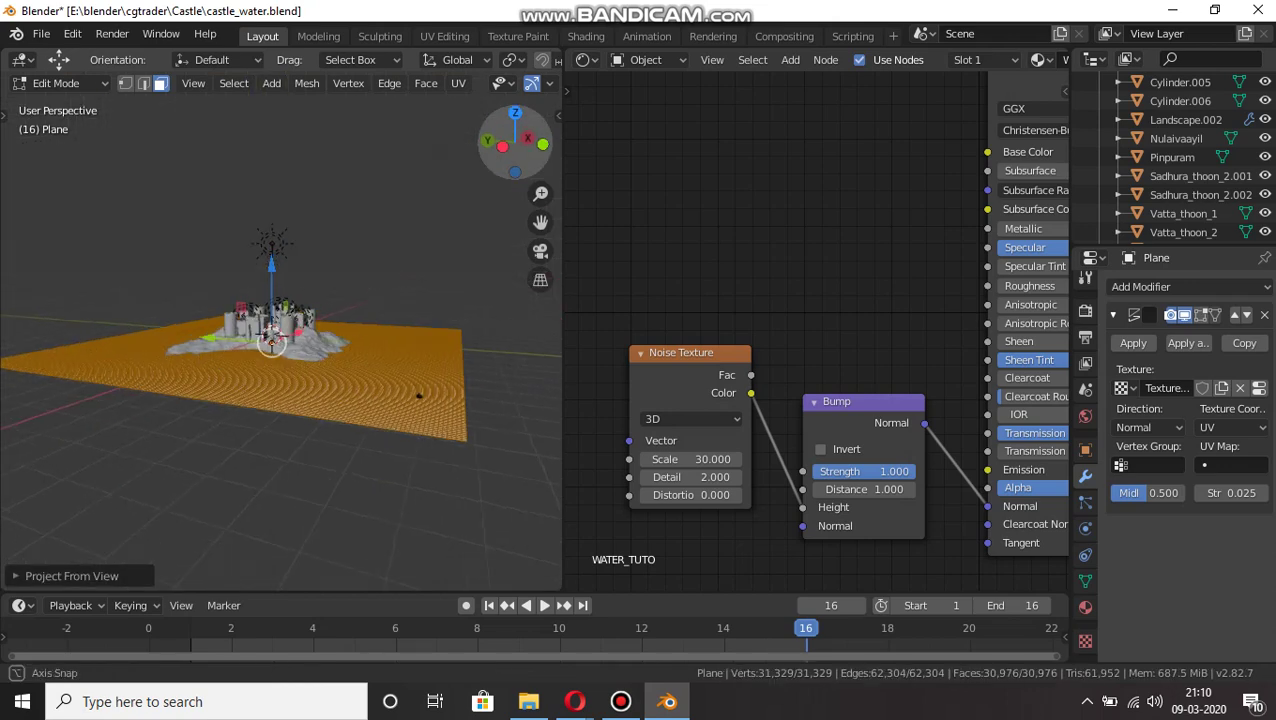
scroll(278, 285, "up", 4)
key("Tab")
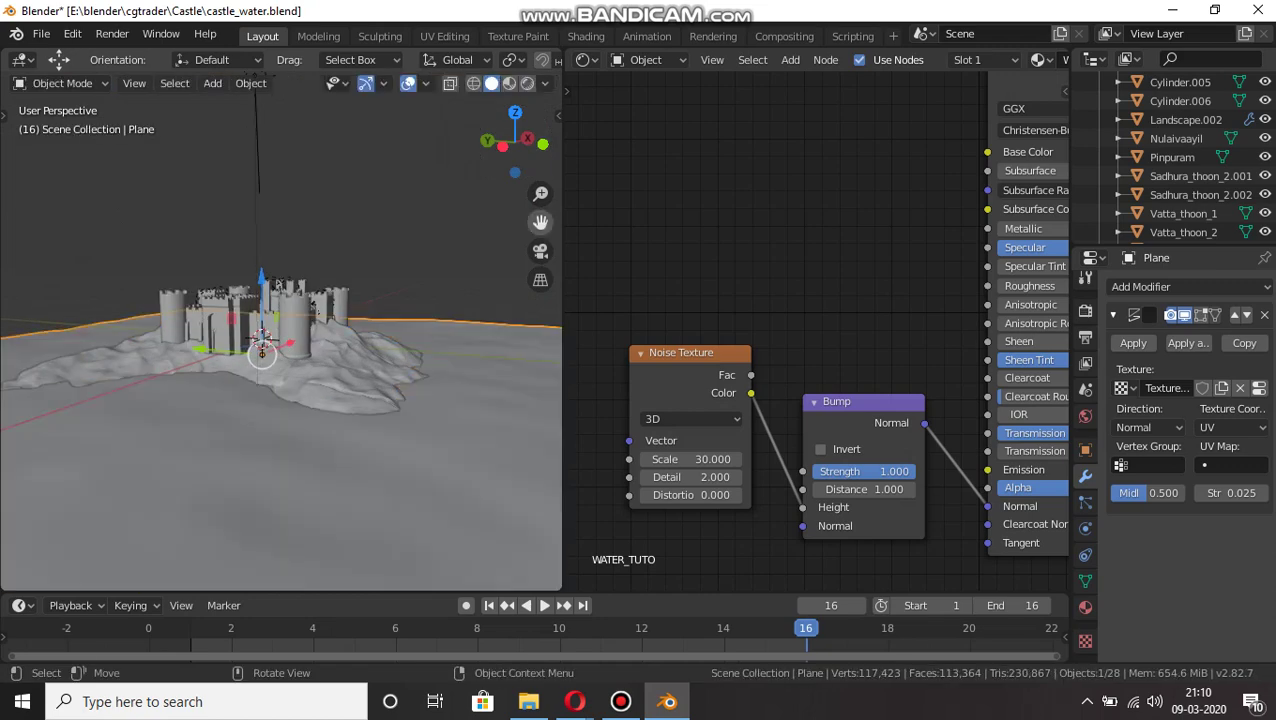
Assign UVMap as the Displace modifier's UV map and keep its Direction at Normal.
left_click_drag(540, 222, 470, 168)
left_click(1234, 465)
left_click(1162, 490)
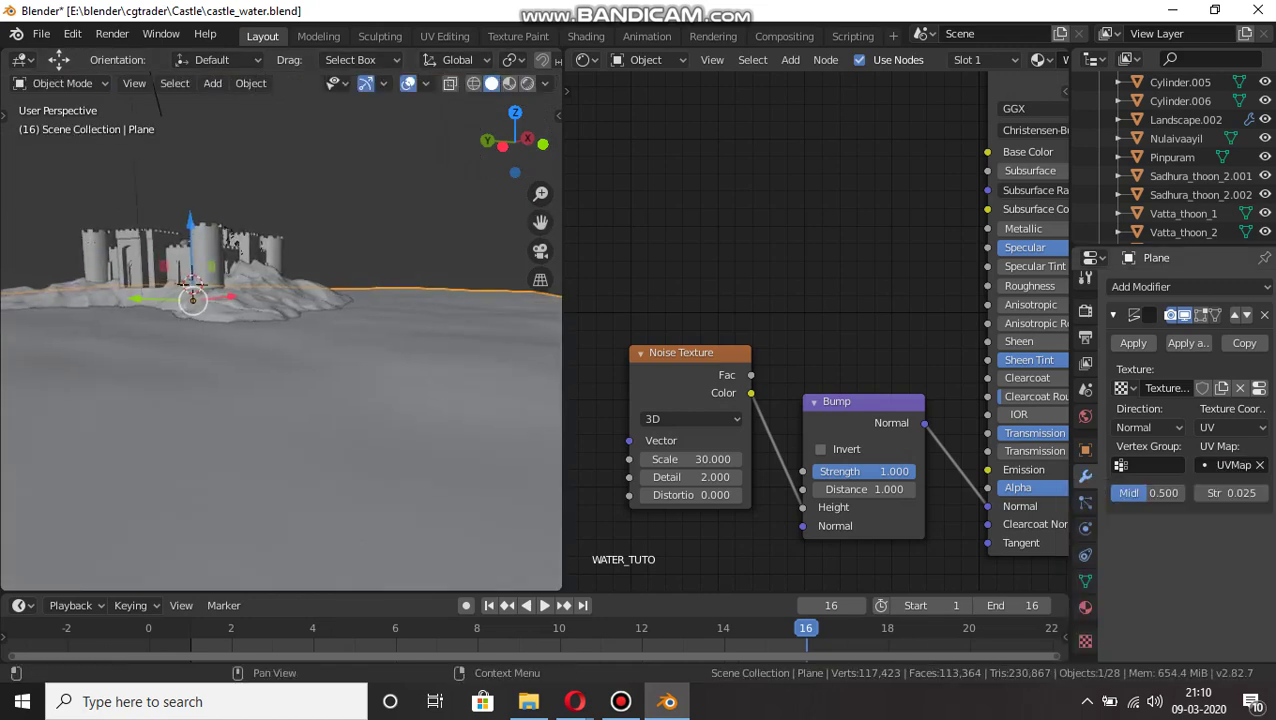
left_click(1147, 428)
left_click(1112, 511)
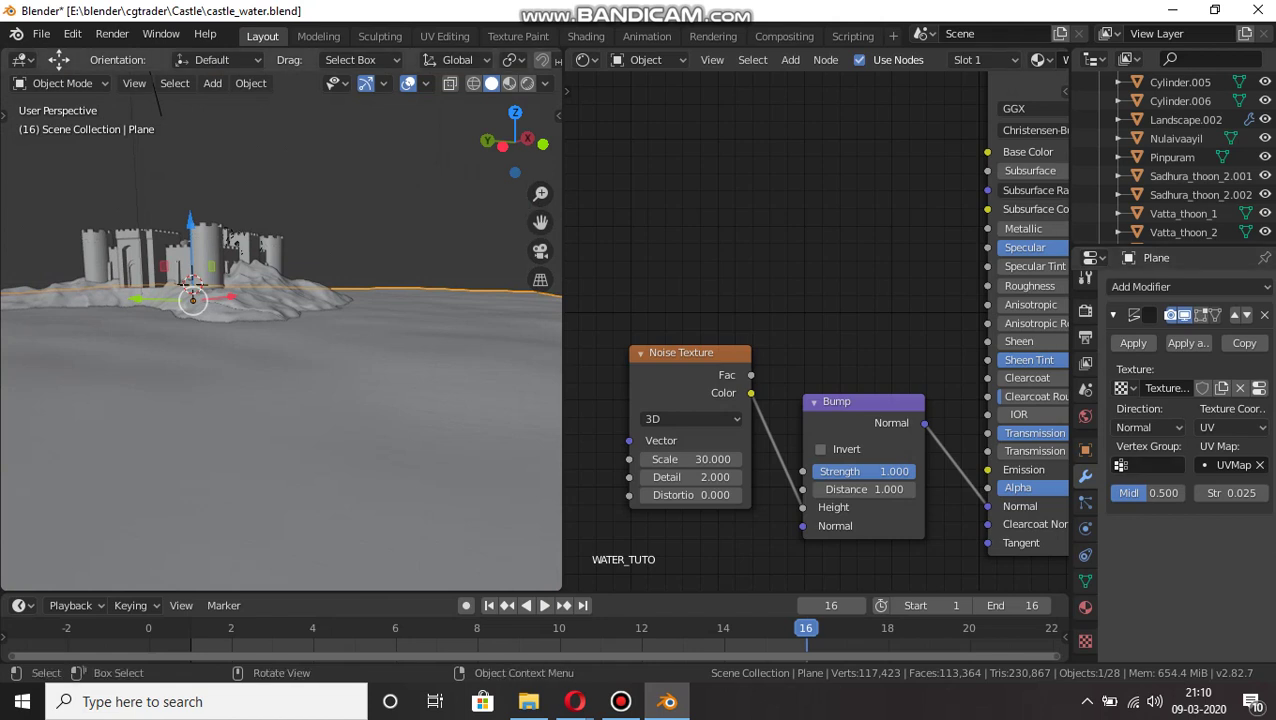
scroll(281, 330, "up", 2)
scroll(281, 330, "down", 4)
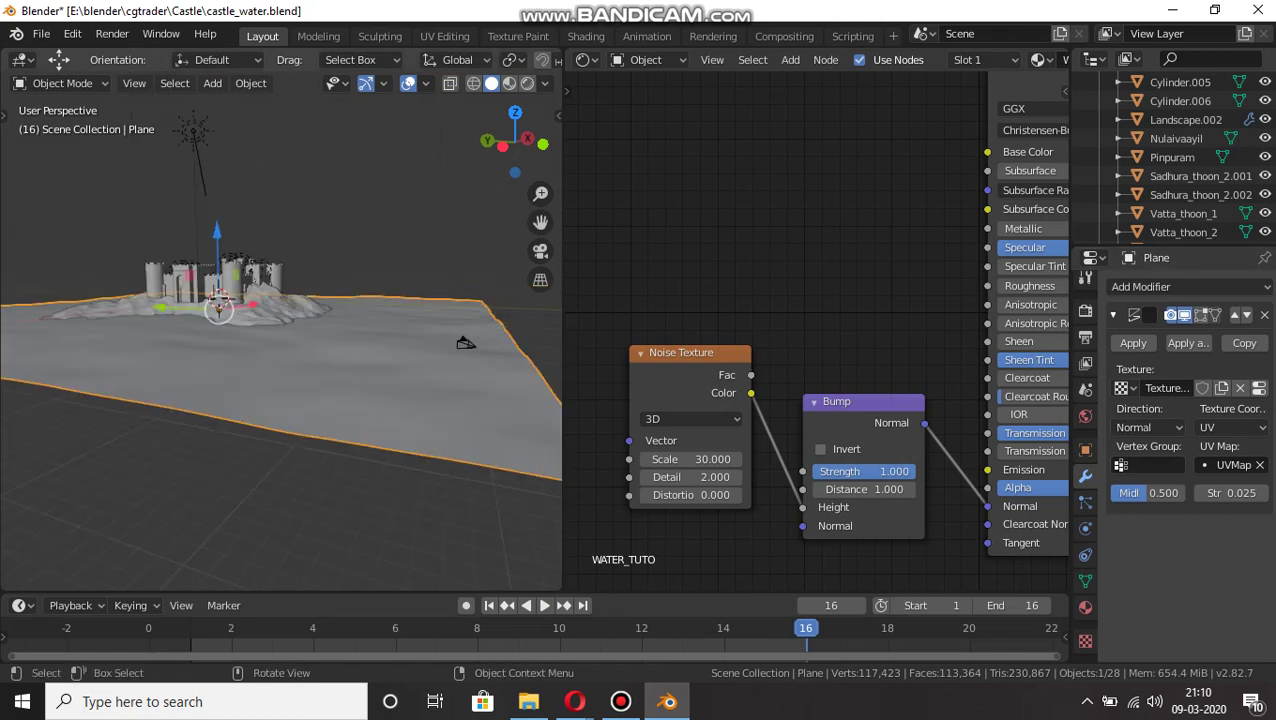
scroll(281, 330, "up", 2)
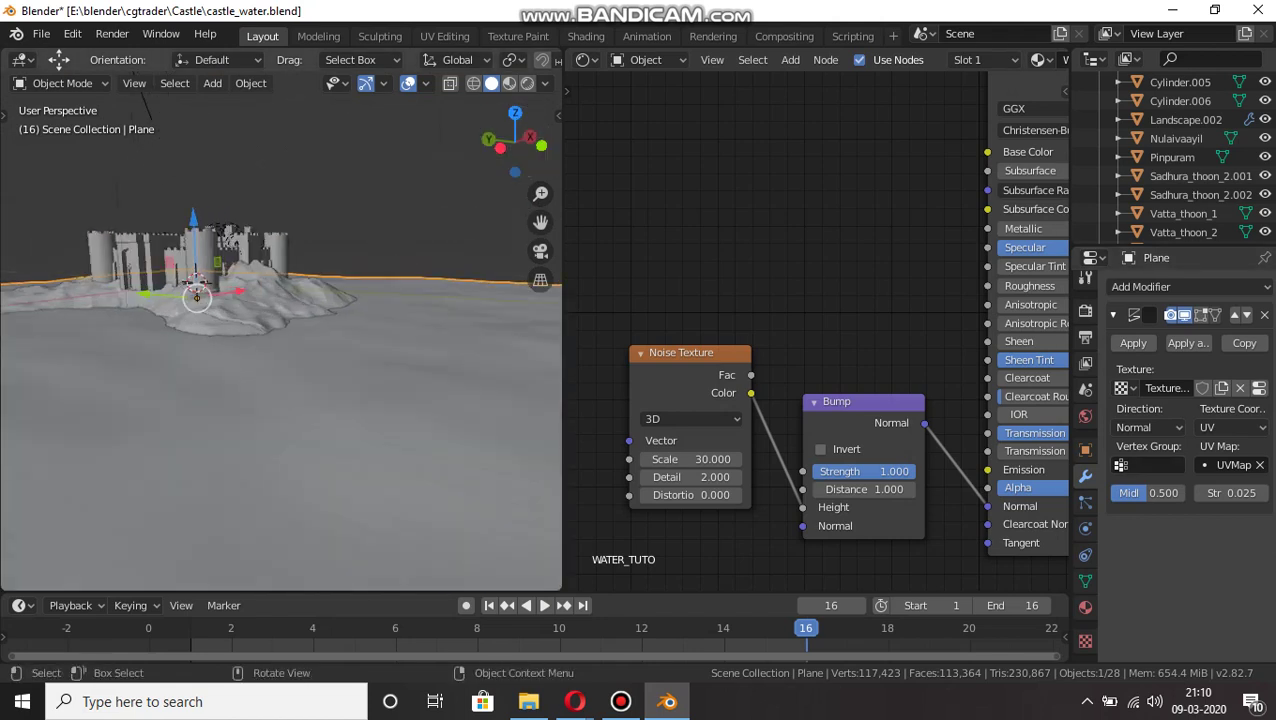
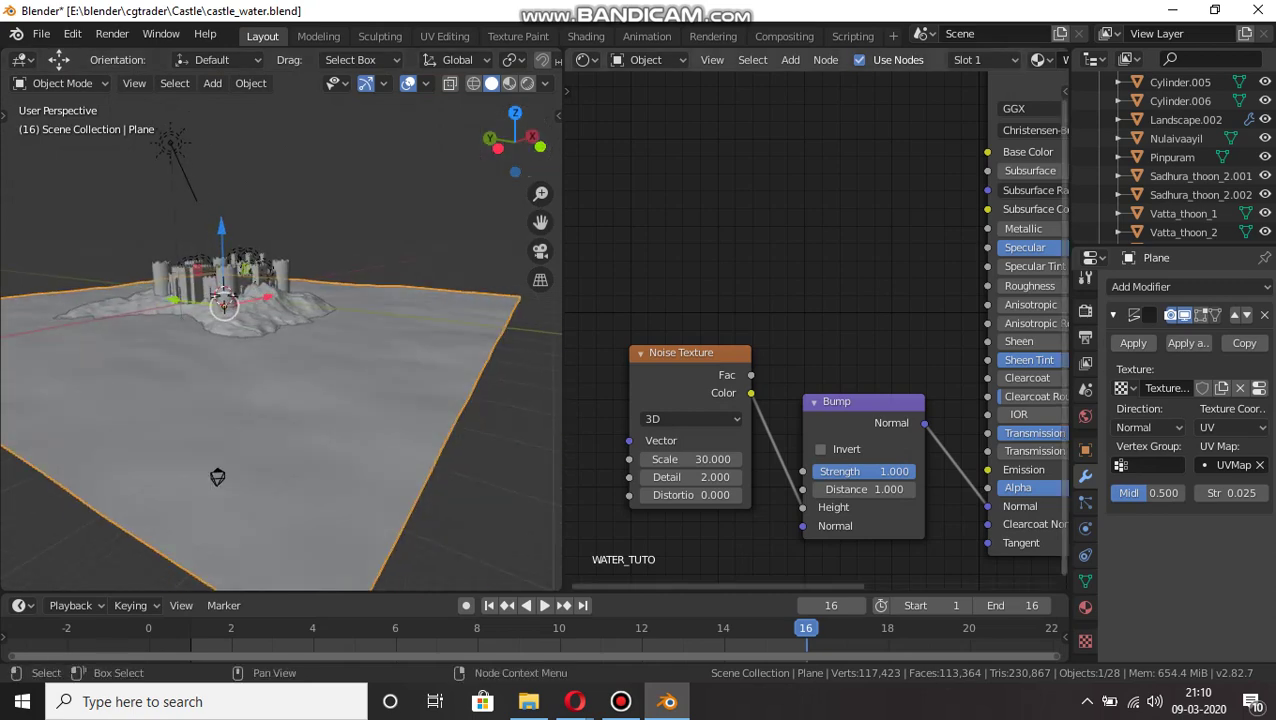
Try Size values of 0.15, 2.0, 0.01 and 0.05 on the Clouds texture to compare the wave scale.
scroll(1190, 480, "down", 4)
left_click(1217, 521)
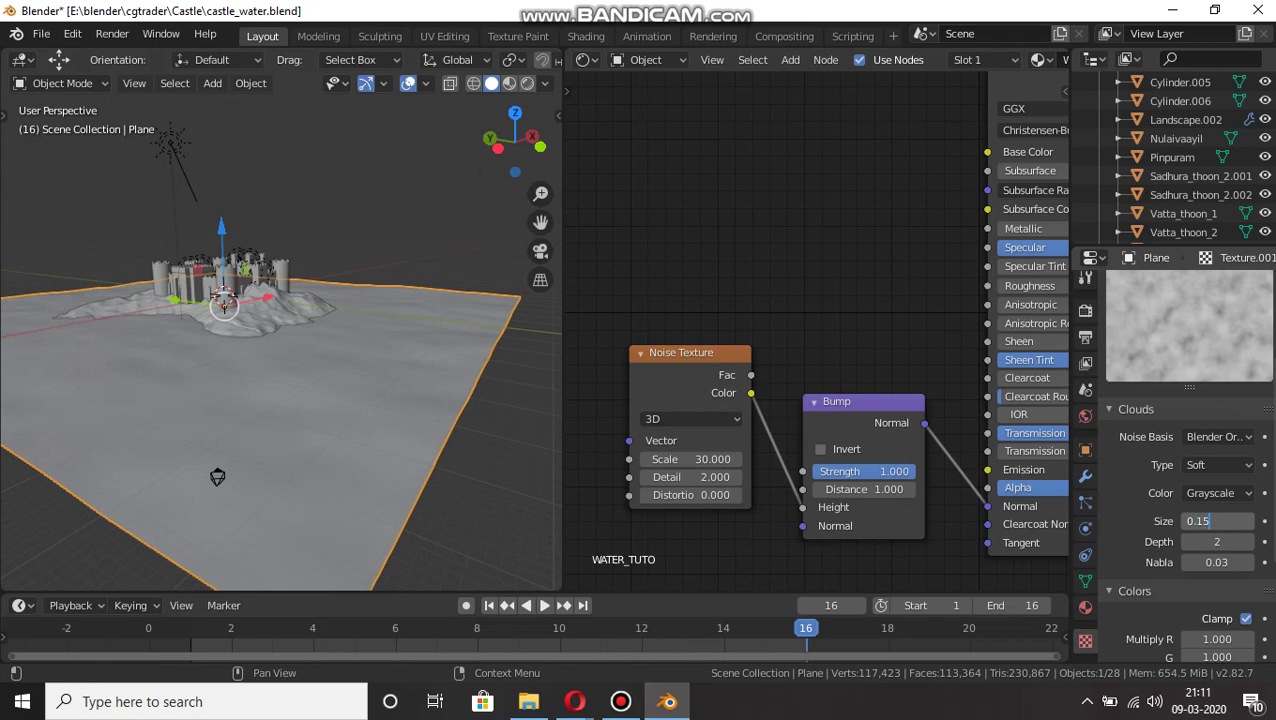
type("0.15")
key("Return")
left_click(1217, 521)
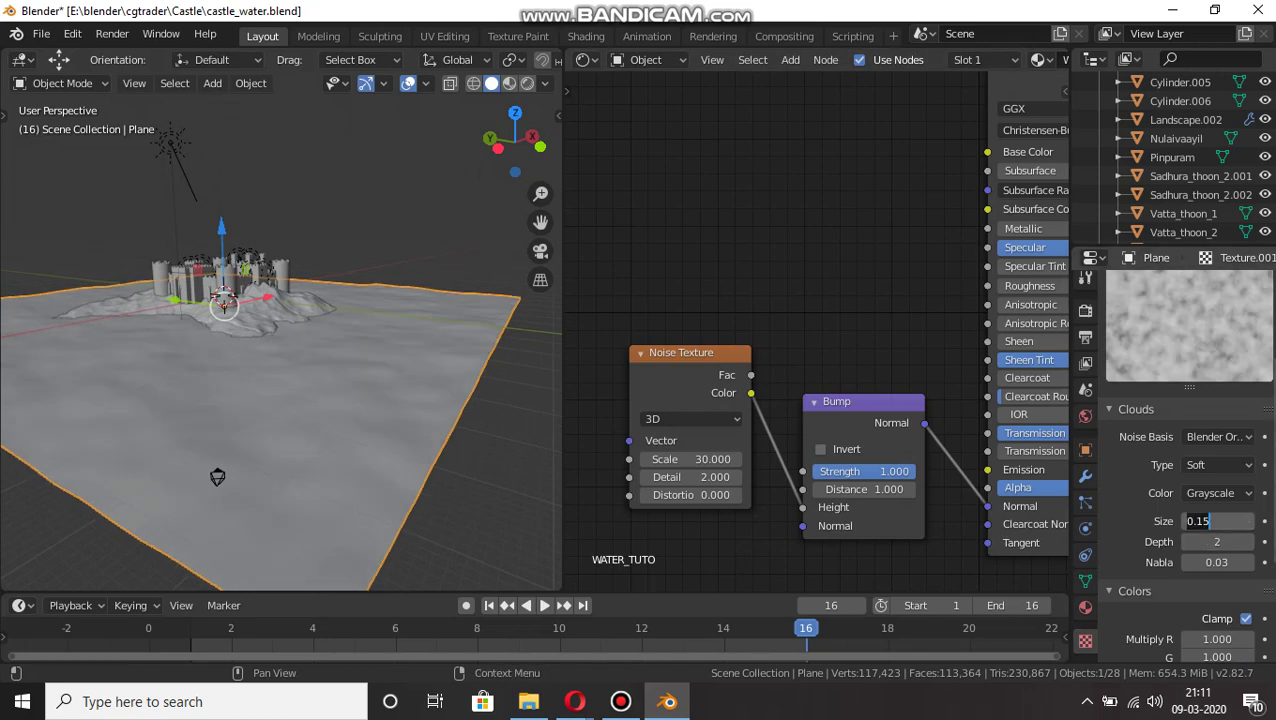
type("2.0")
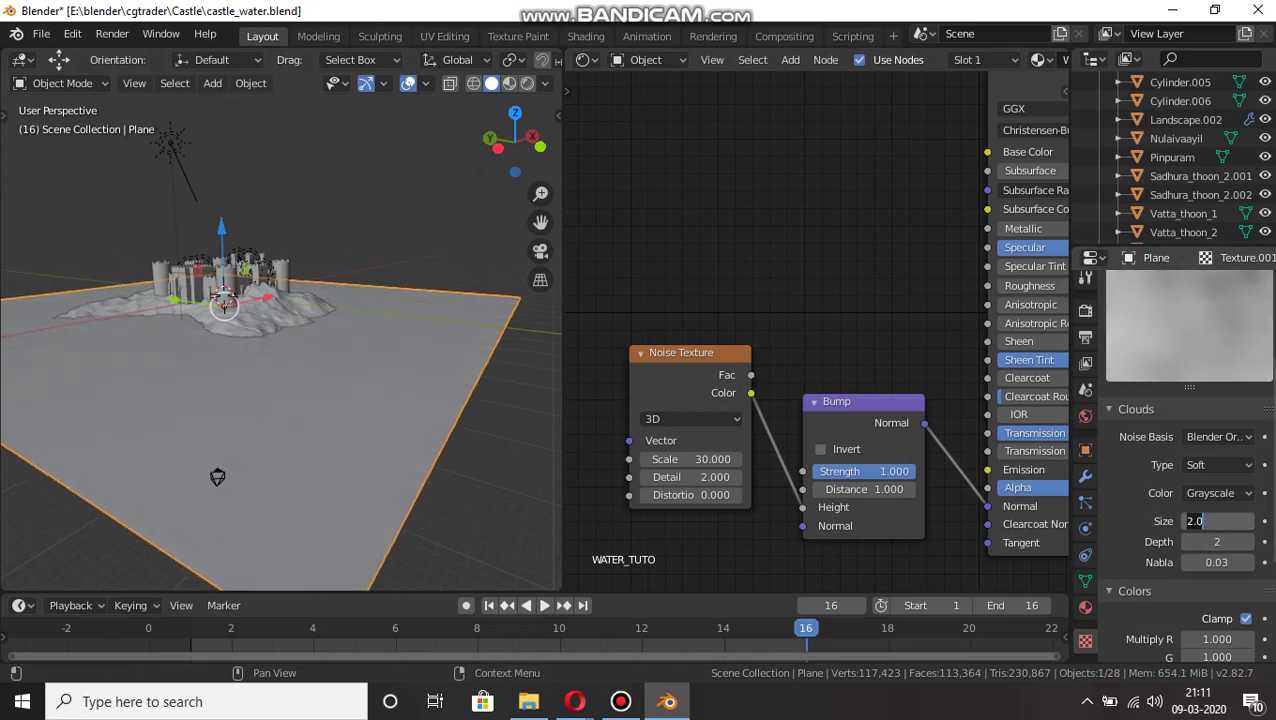
key("Return")
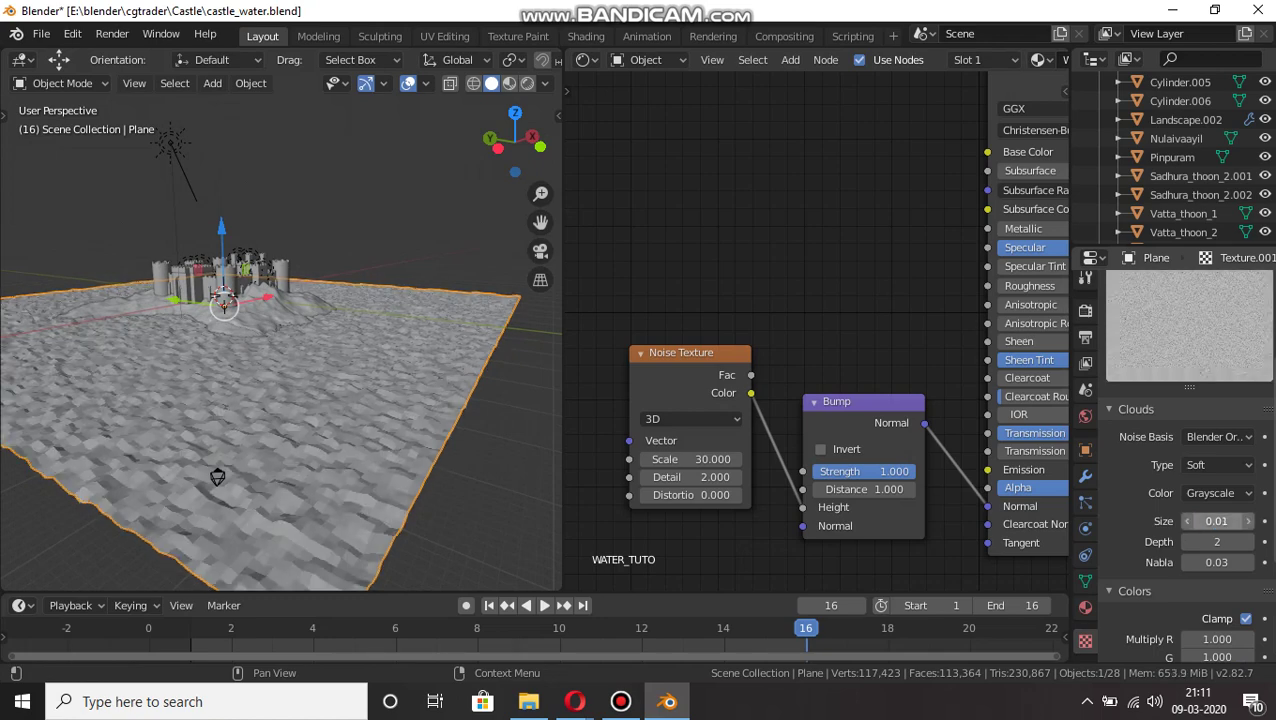
left_click(1217, 521)
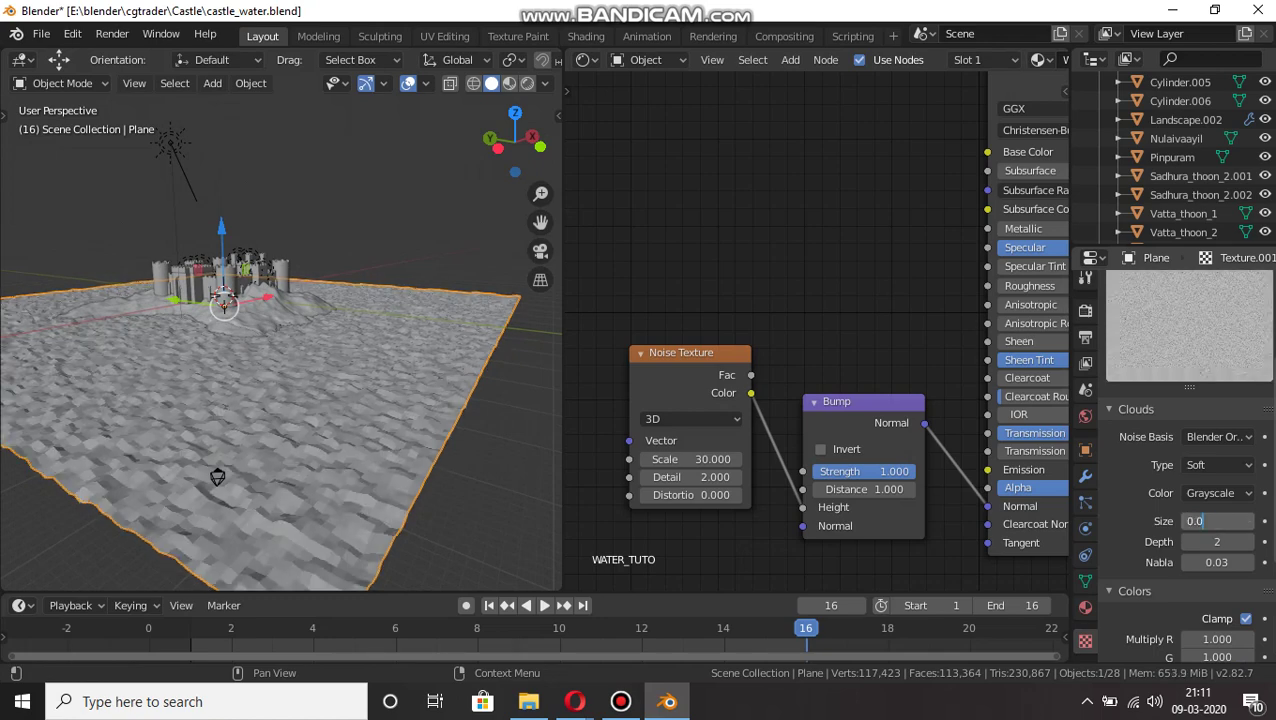
type("5")
key("Return")
Set the Clouds texture's Size to 0.08.
left_click(1216, 521)
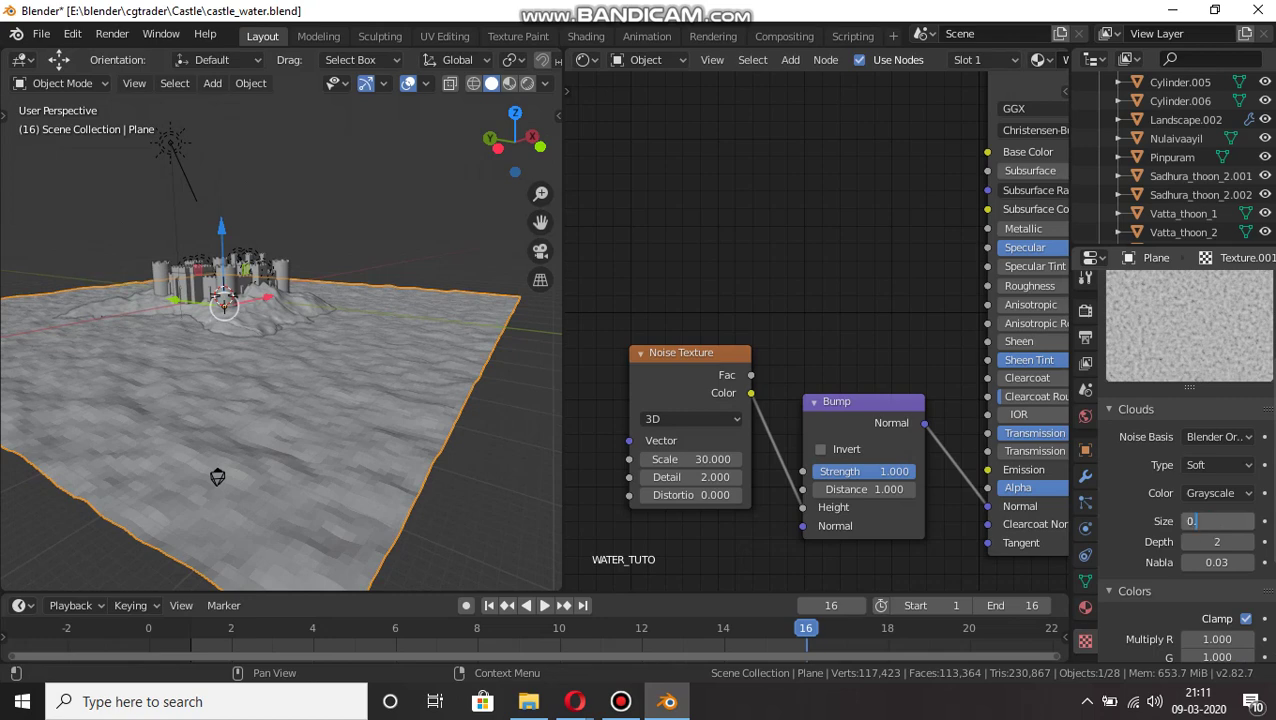
type("8")
key("Return")
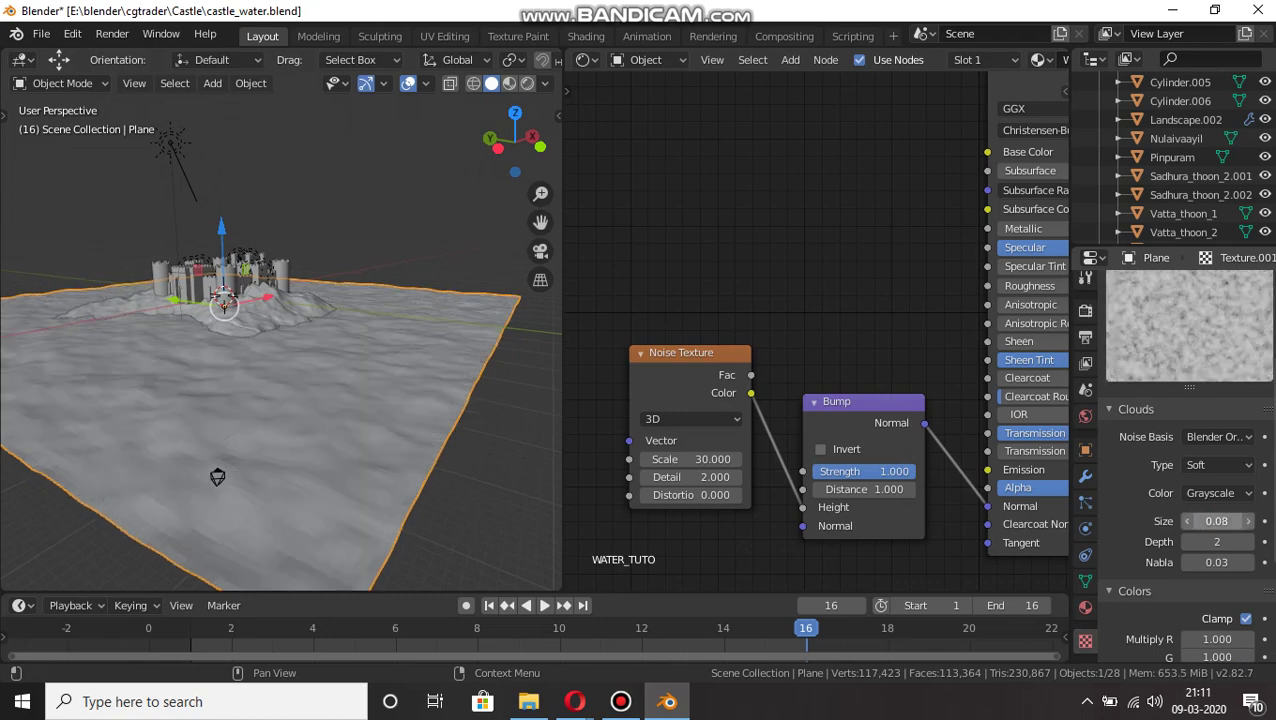
Preview the water and castle through the camera in Rendered shading, and return to Solid shading.
scroll(230, 290, "up", 2)
key("KP_0")
scroll(230, 290, "up", 3)
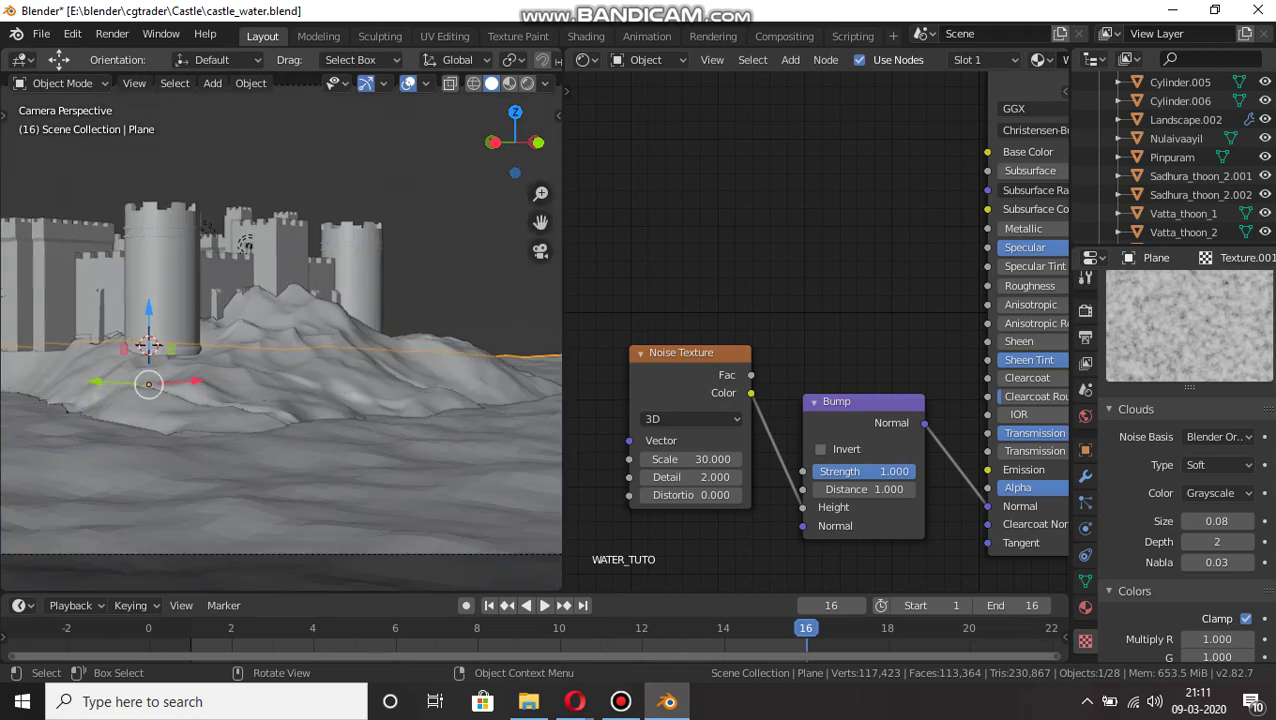
left_click(527, 84)
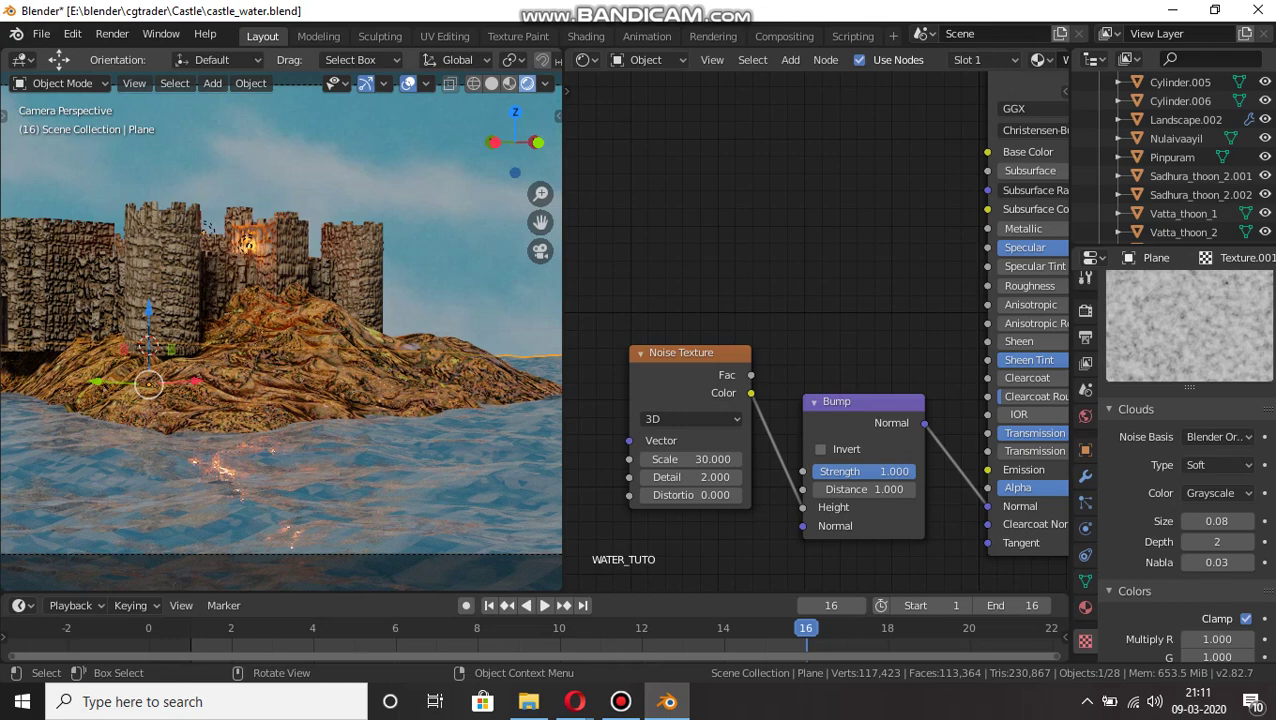
left_click(491, 84)
Leave the camera view and save the castle_water.blend file.
scroll(281, 330, "down", 3)
mouse_move(515, 142)
left_mouse_down()
mouse_move(620, 190)
mouse_move(505, 150)
left_mouse_up()
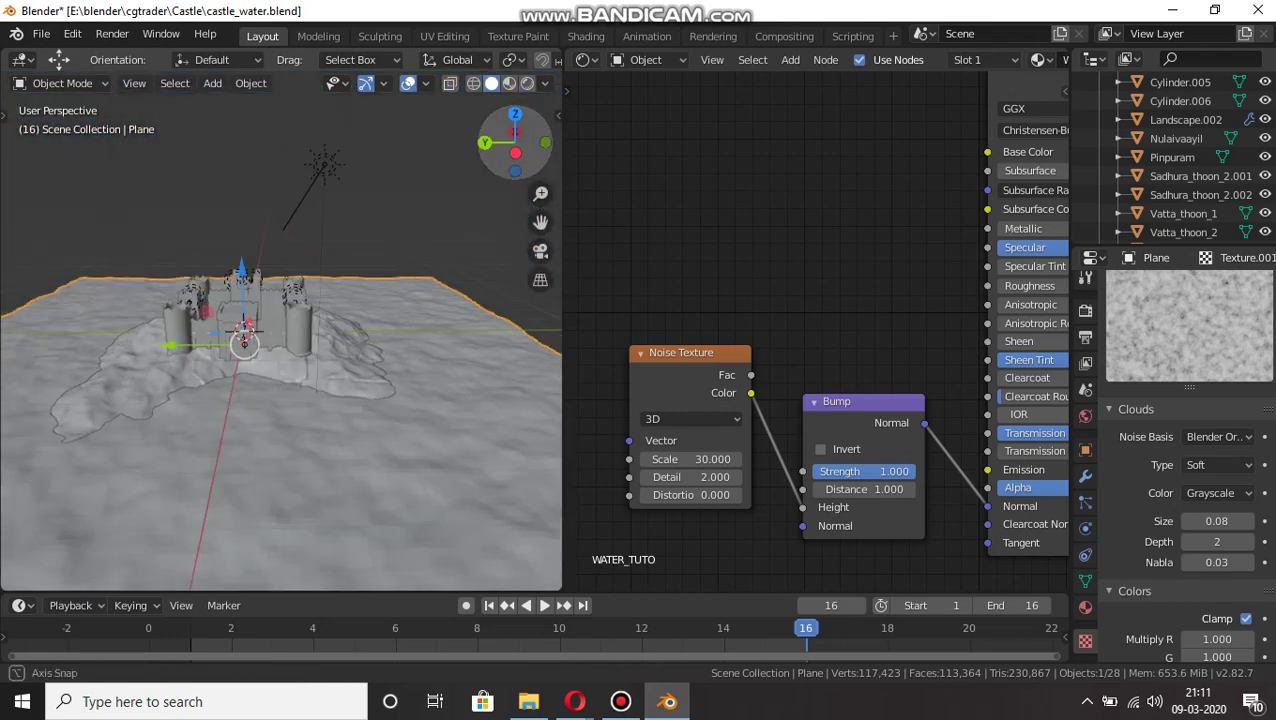
key("ctrl+s")
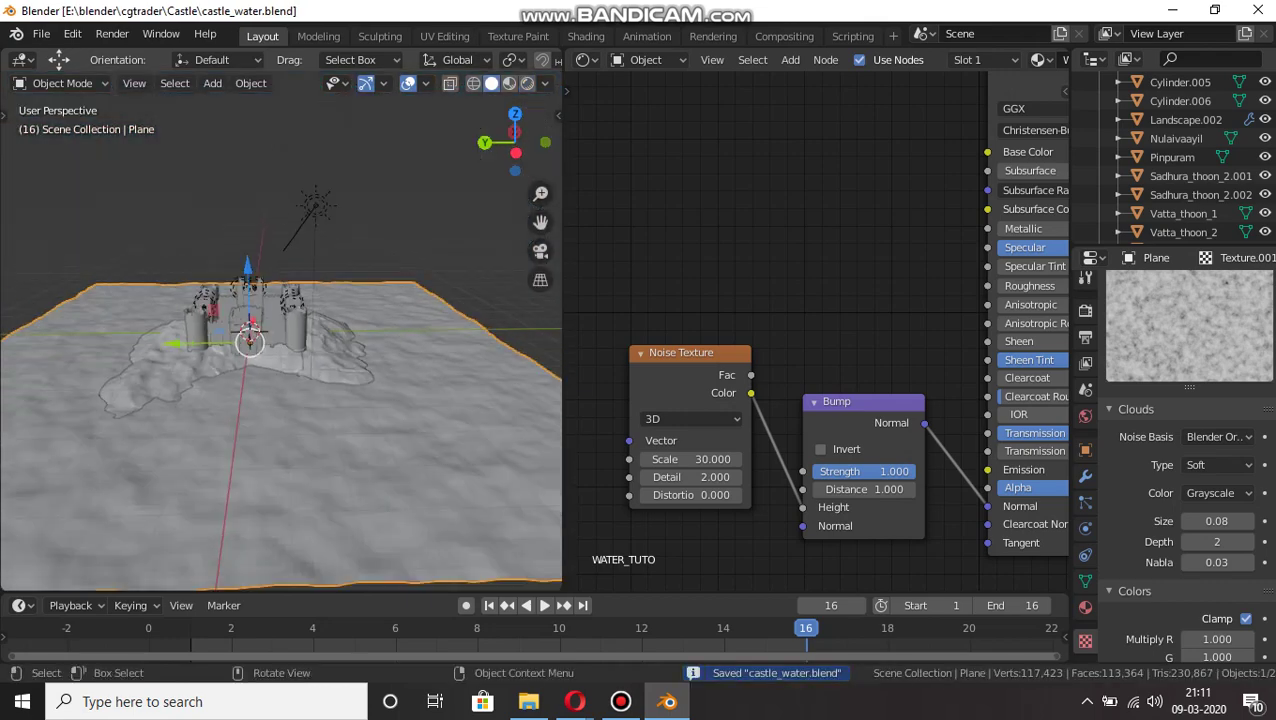
Add a Plain Axes empty at the 3D cursor in the middle of the castle.
scroll(242, 375, "down", 2)
scroll(242, 375, "up", 3)
key("shift+a")
mouse_move(240, 319)
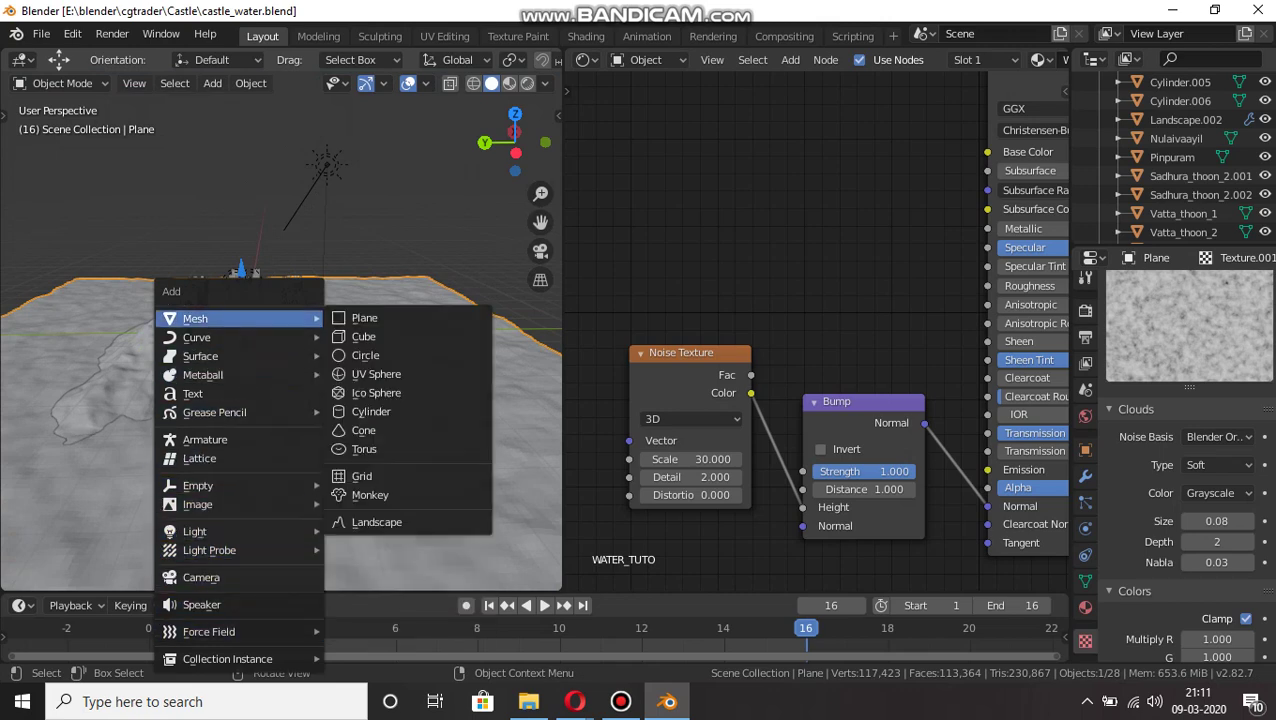
mouse_move(238, 486)
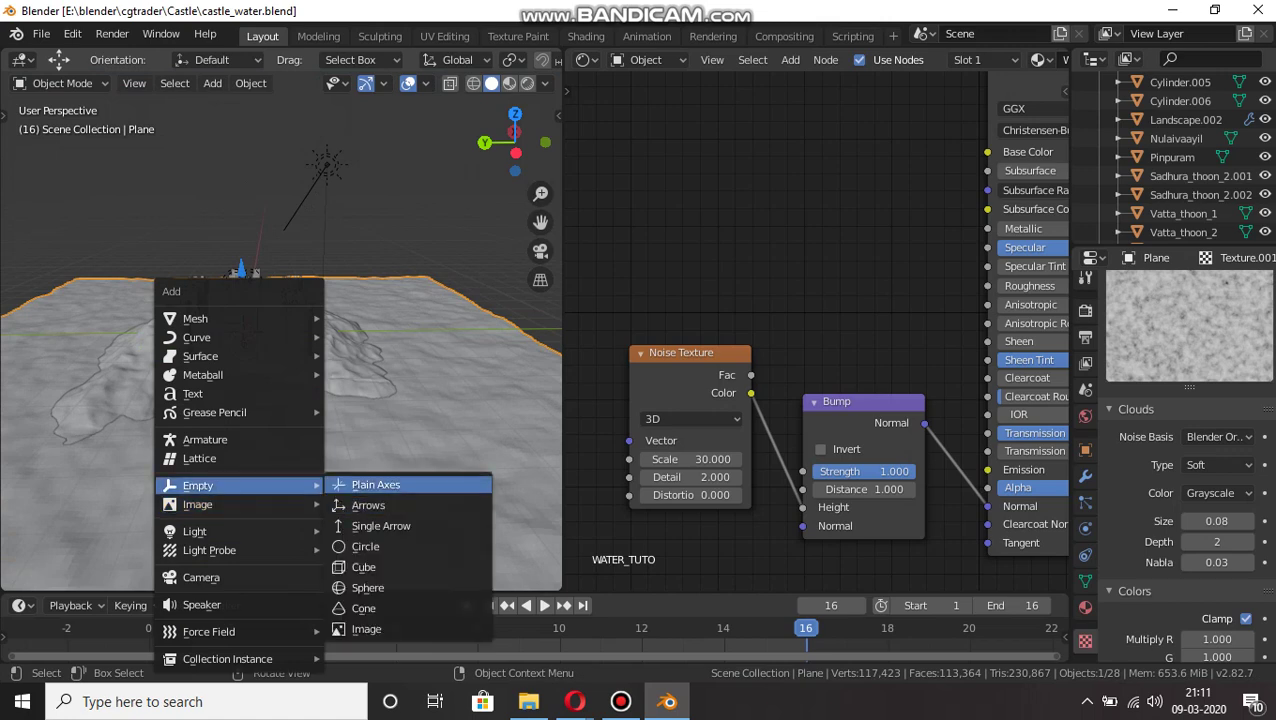
left_click(376, 484)
Raise the new empty along Z above the castle and scale it up by about 5.4.
key("g")
key("z")
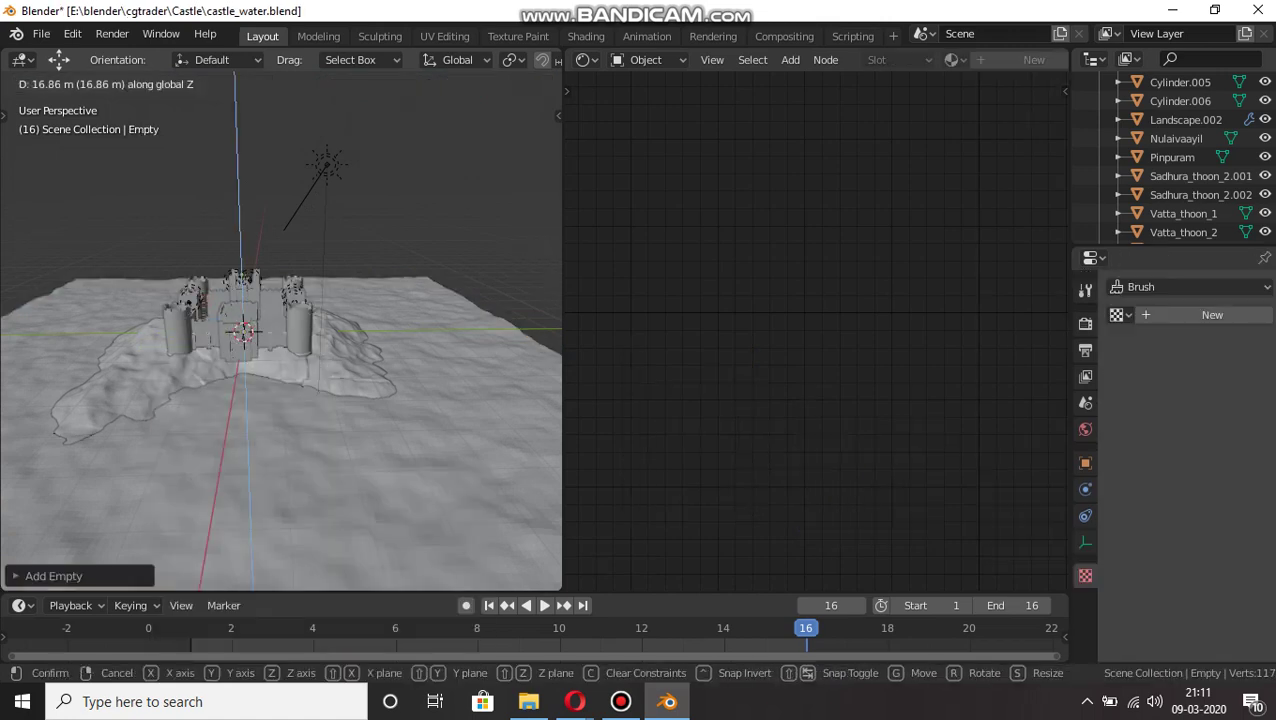
left_click(246, 226)
key("s")
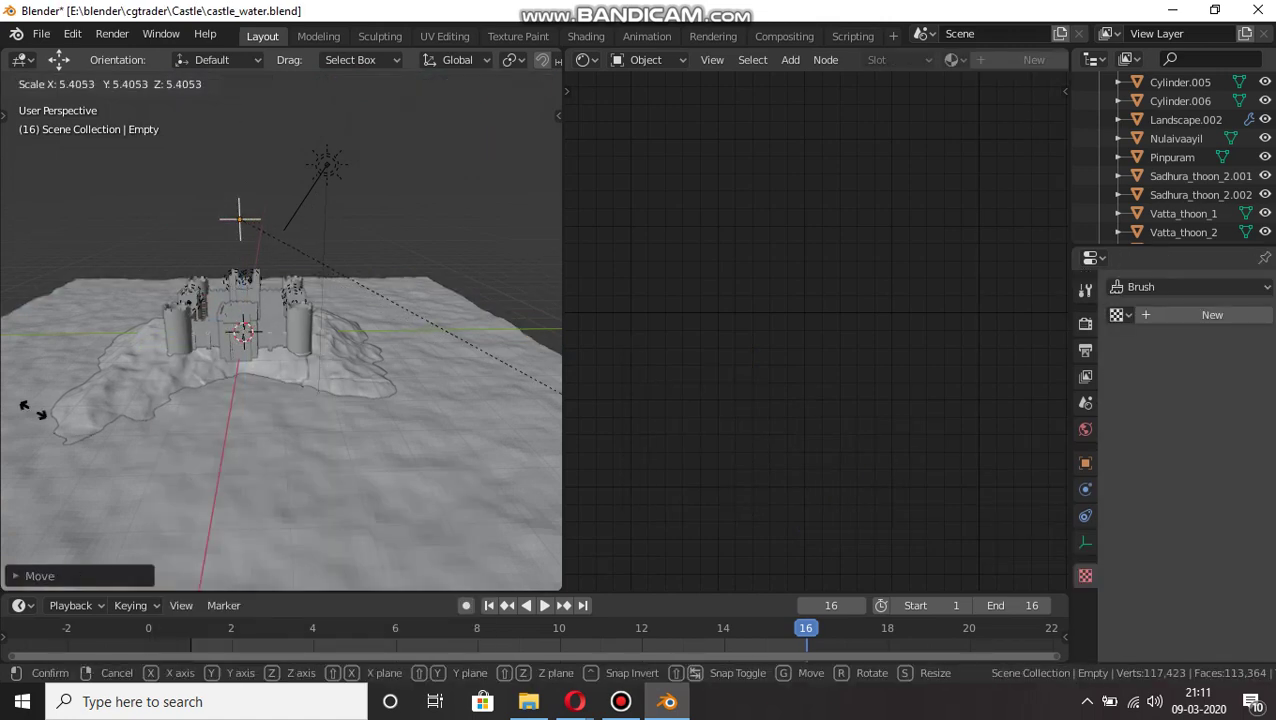
left_click(36, 408)
Rename the empty to Water_contrl and move it along the Y axis to one side of the castle.
scroll(1160, 172, "down", 3)
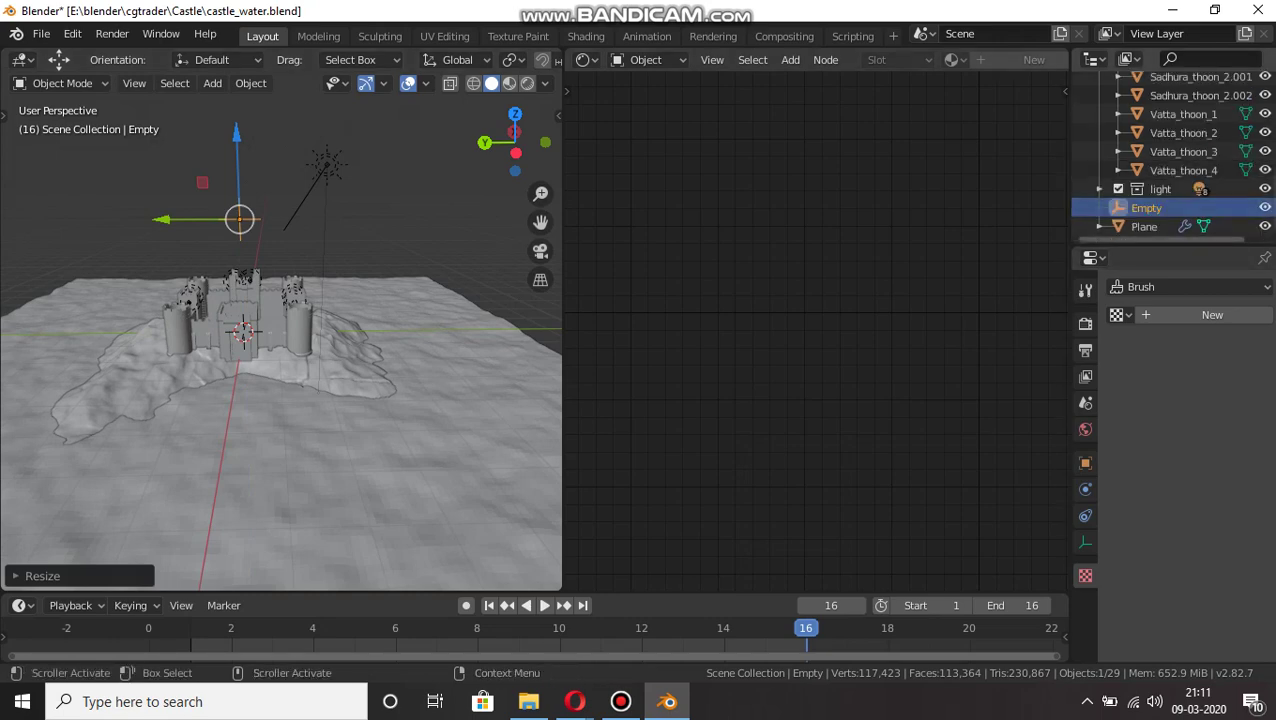
double_click(1147, 207)
type("Water_contr")
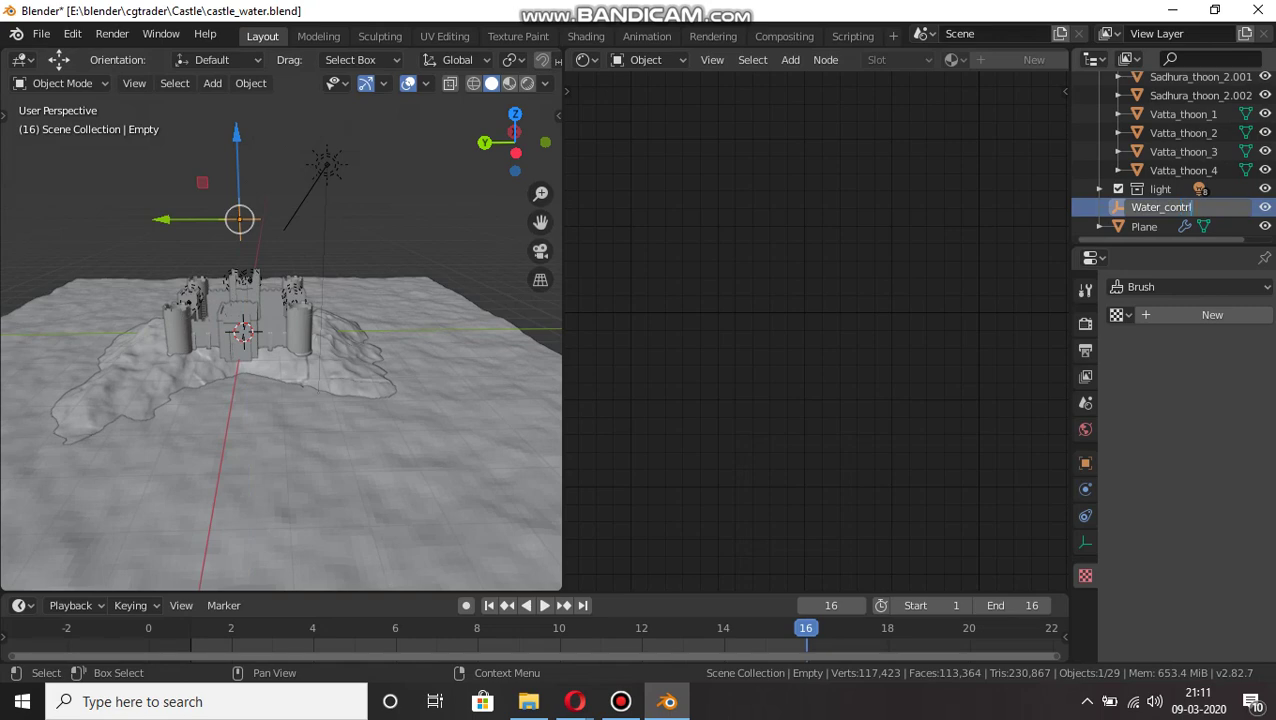
key("Return")
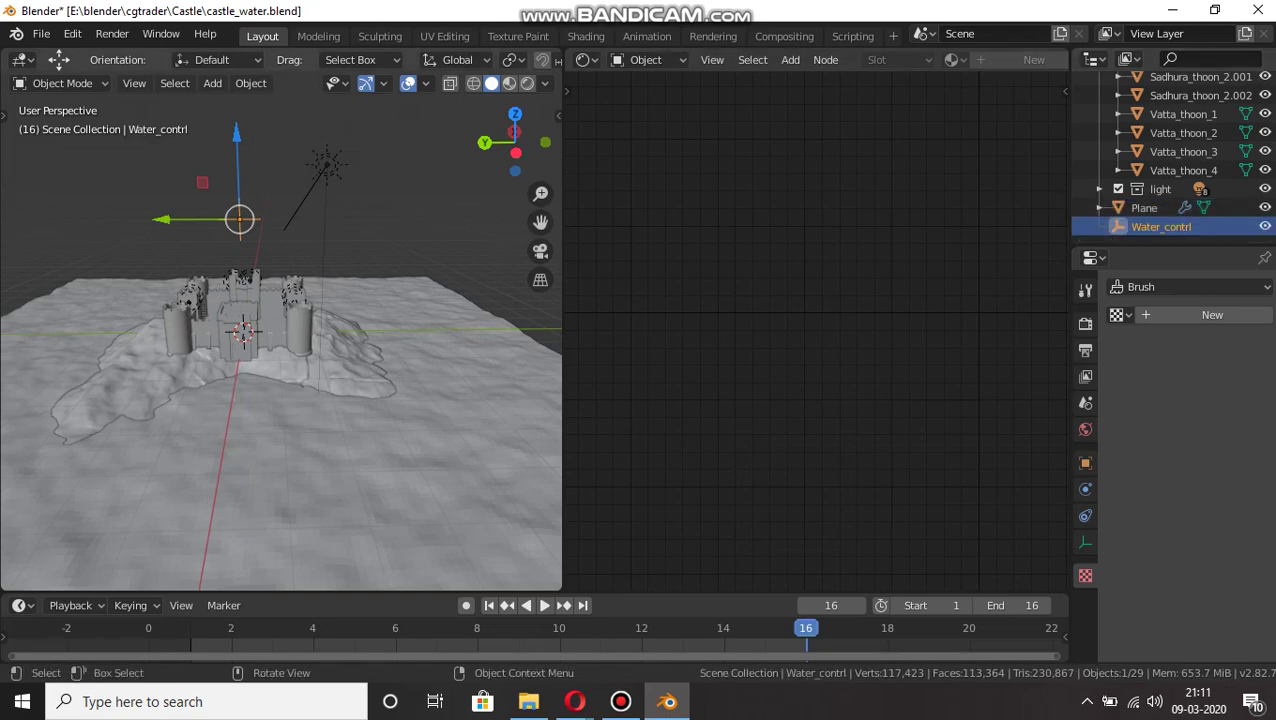
left_click_drag(165, 219, 9, 219)
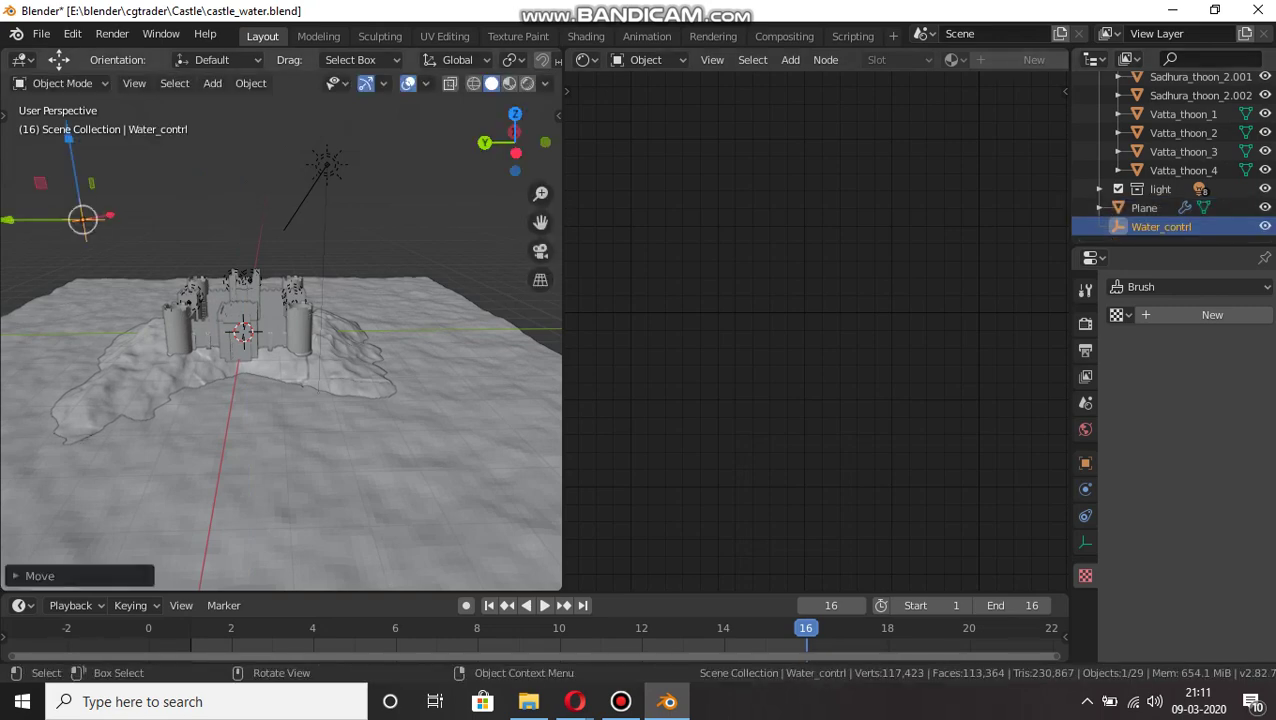
Set the water plane's Displace texture coordinates to Object and pick the Water_contrl empty as the coordinate object.
left_click(200, 450)
left_click(1085, 489)
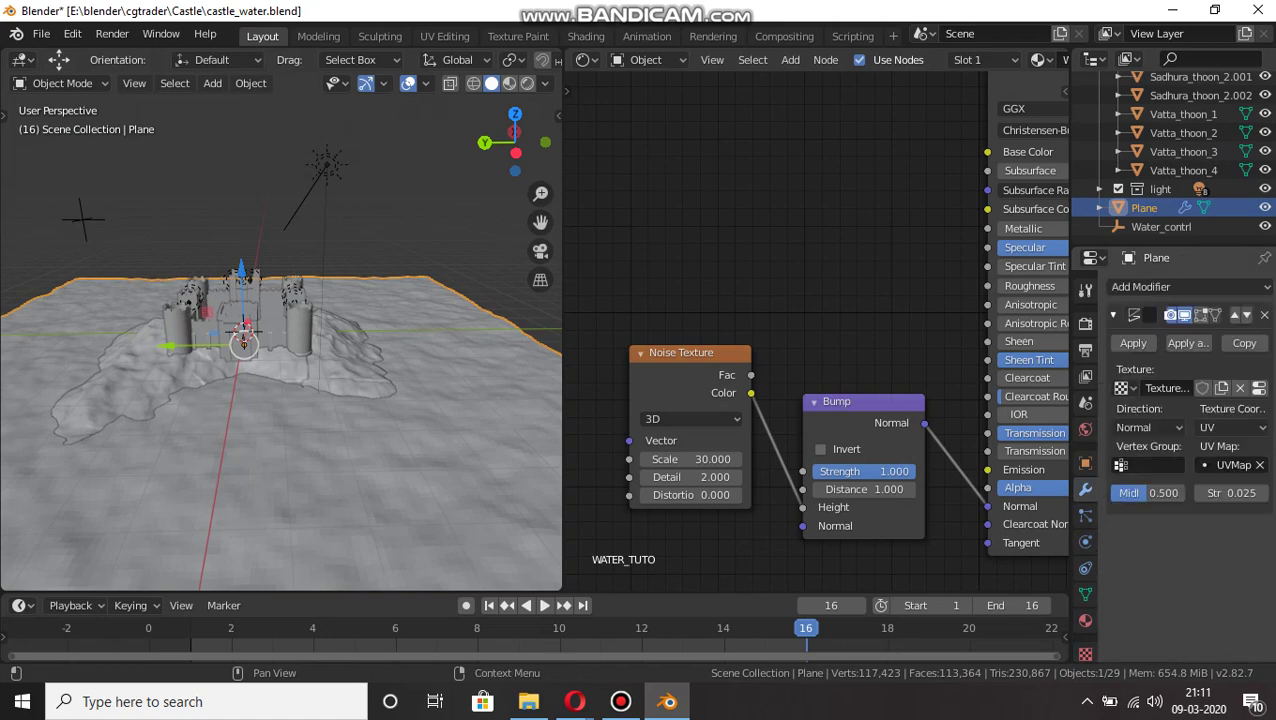
left_click(1148, 428)
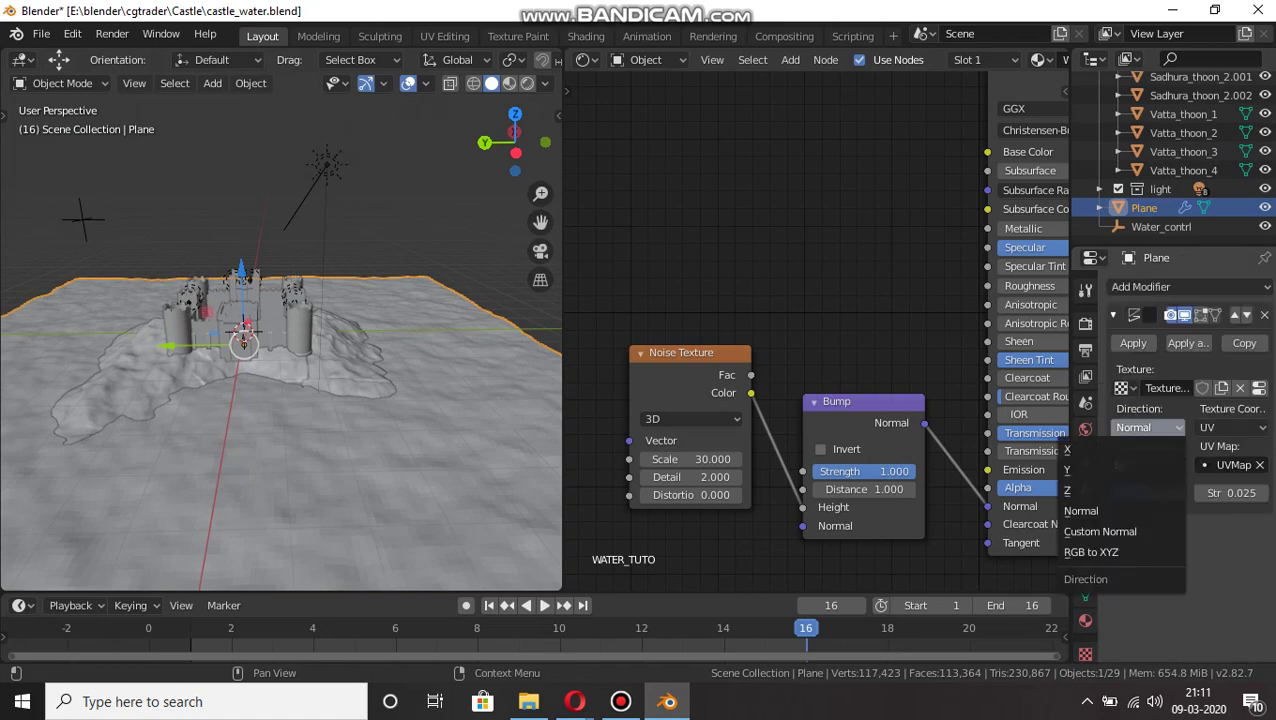
mouse_move(1232, 428)
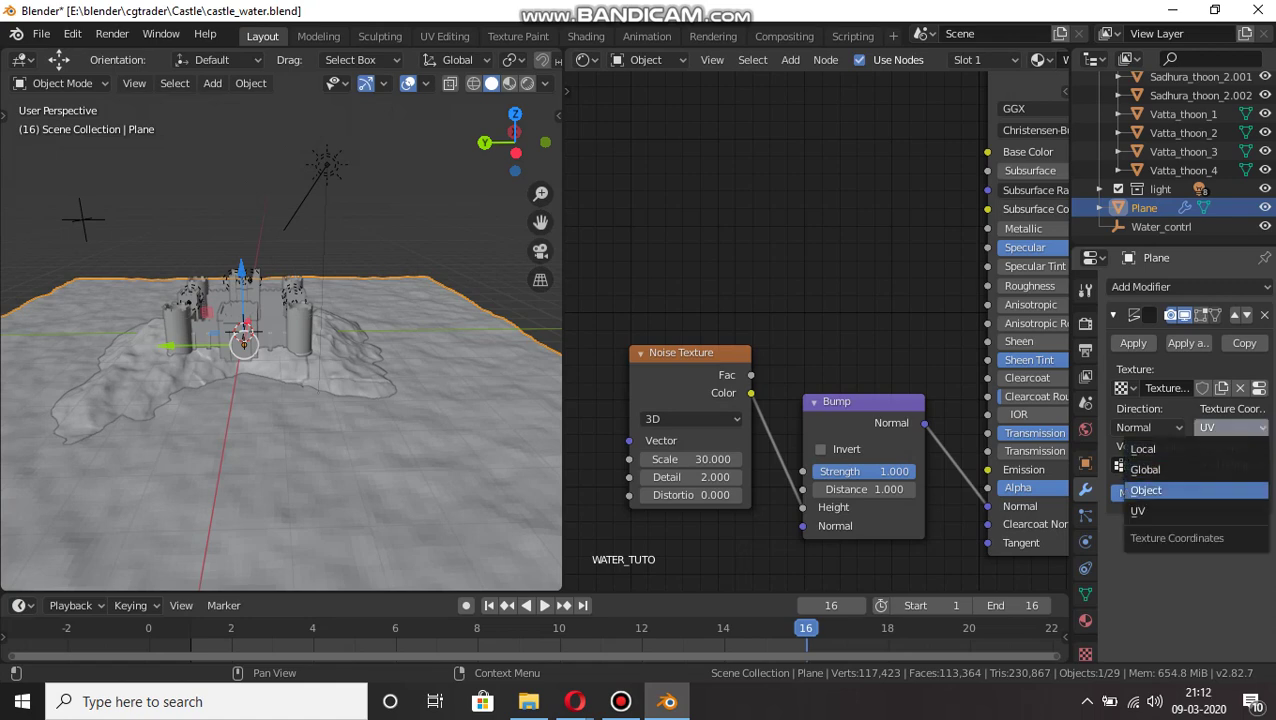
left_click(1146, 490)
left_click(1260, 465)
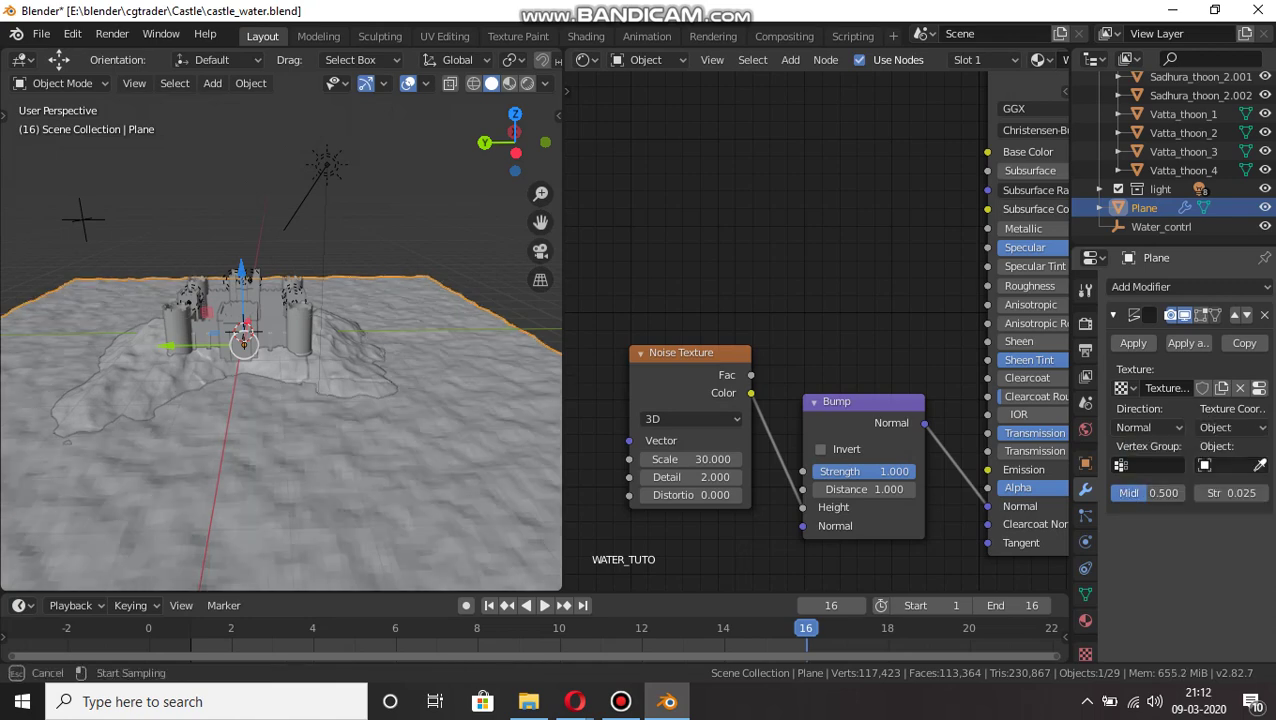
left_click(85, 218)
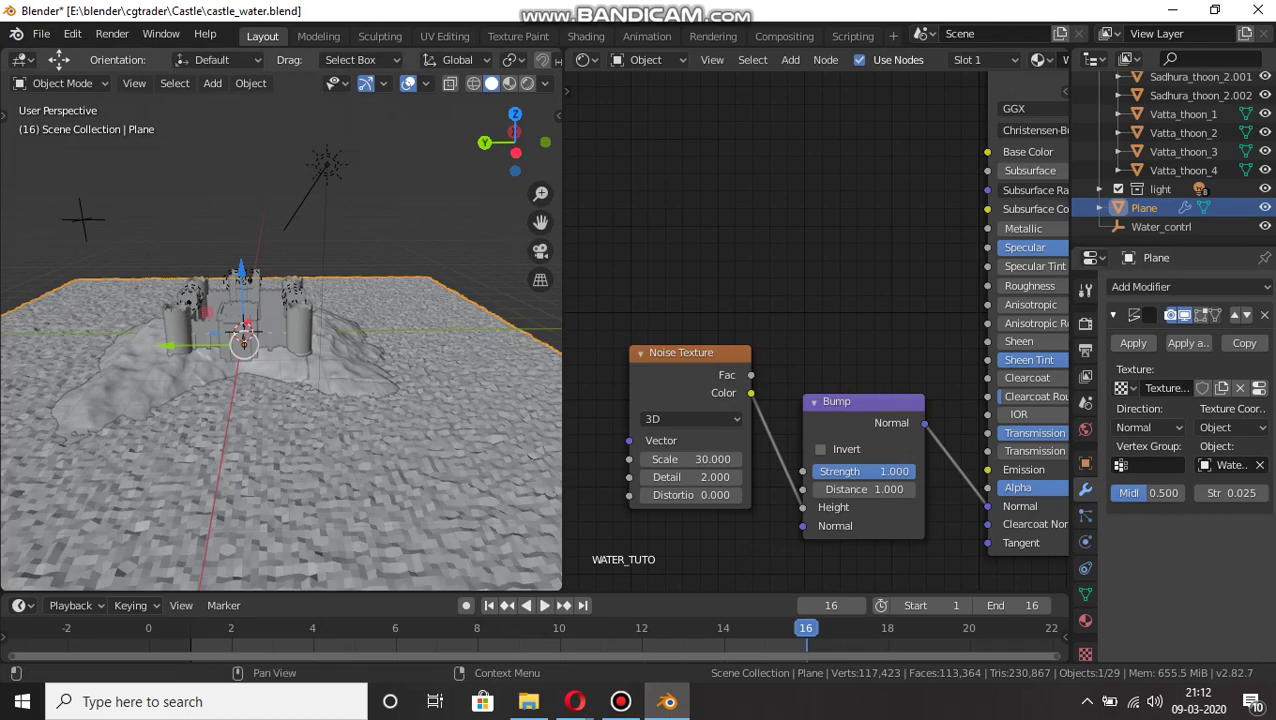
Trial-move the water plane and the Water_contrl empty to preview the effect on the waves, cancelling both moves.
key("g")
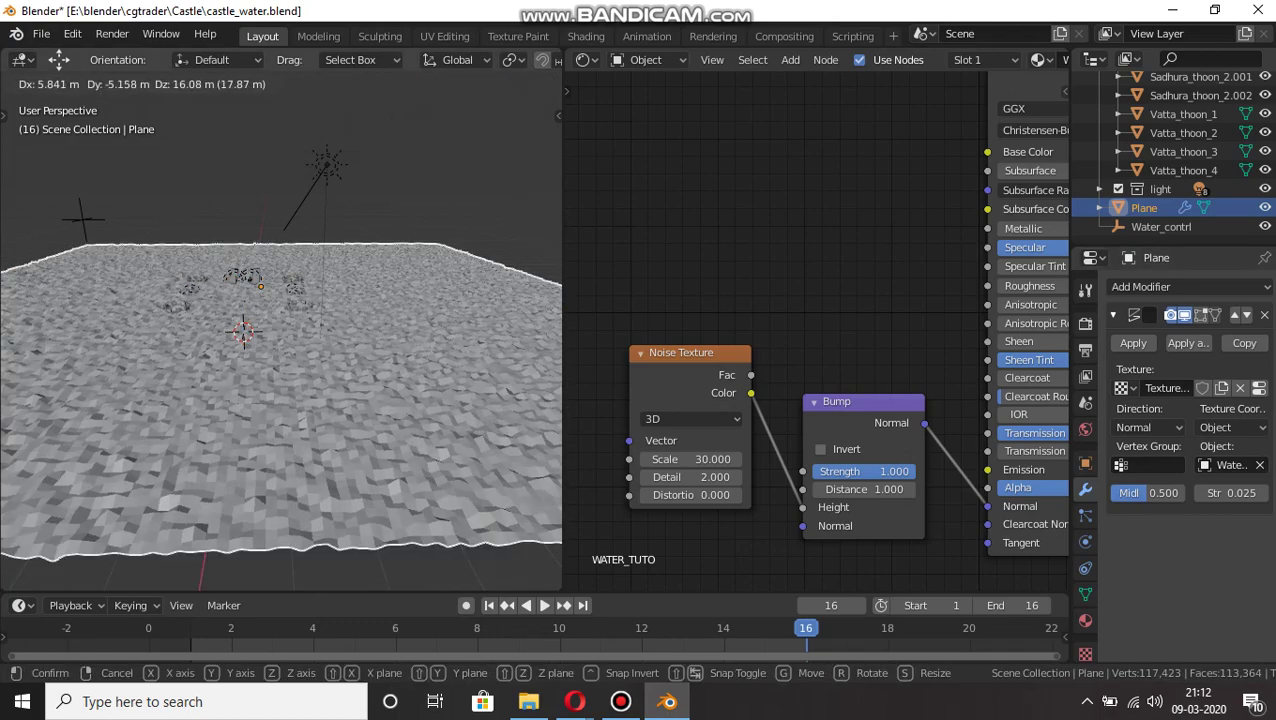
key("Escape")
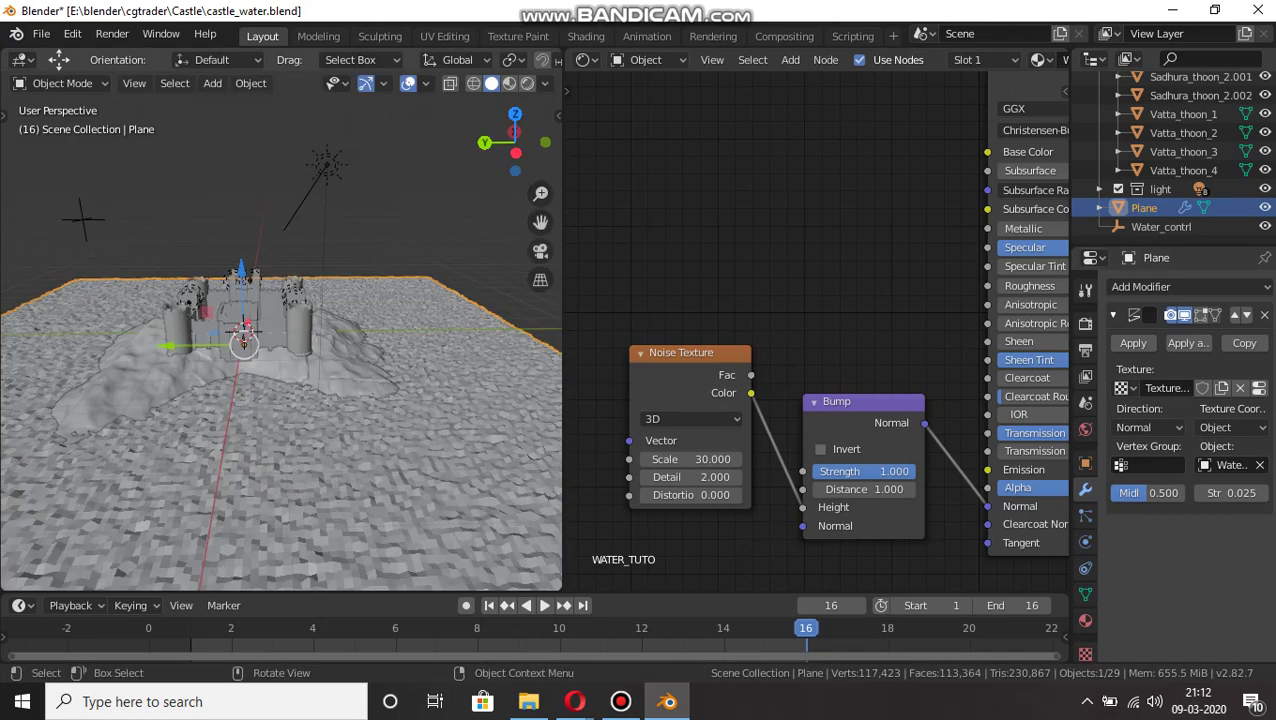
left_click(84, 219)
key("g")
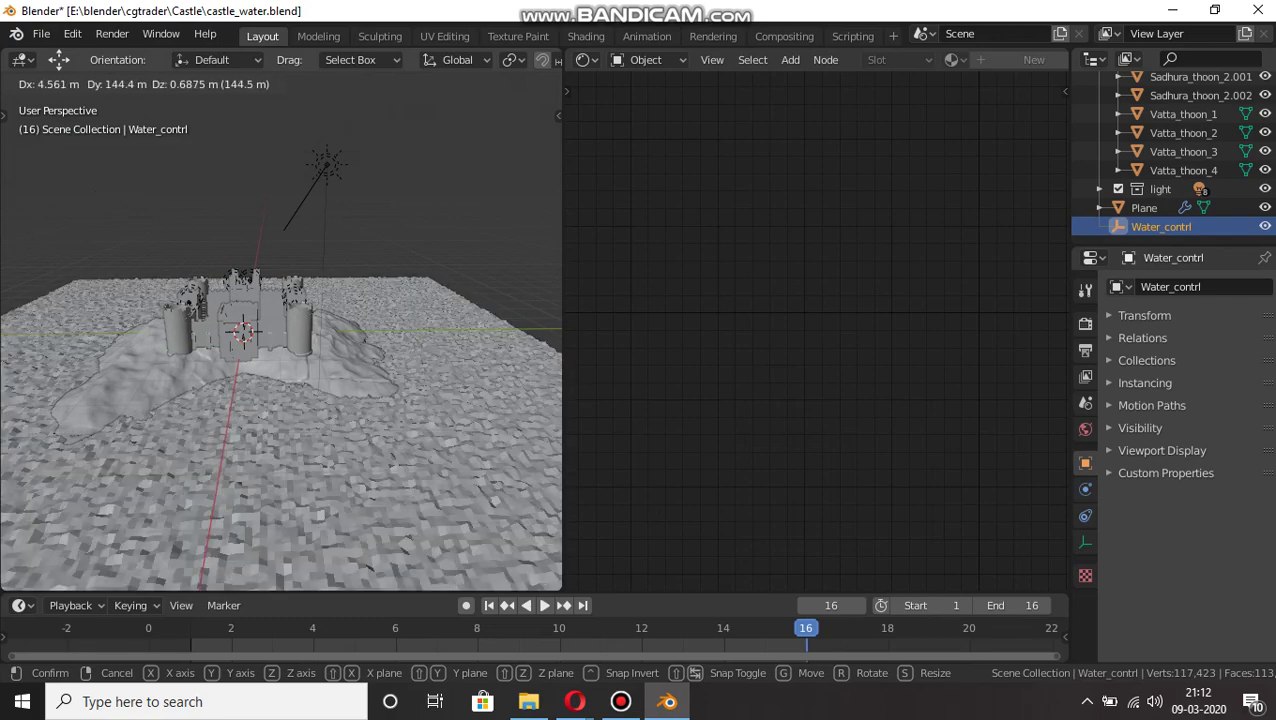
key("Escape")
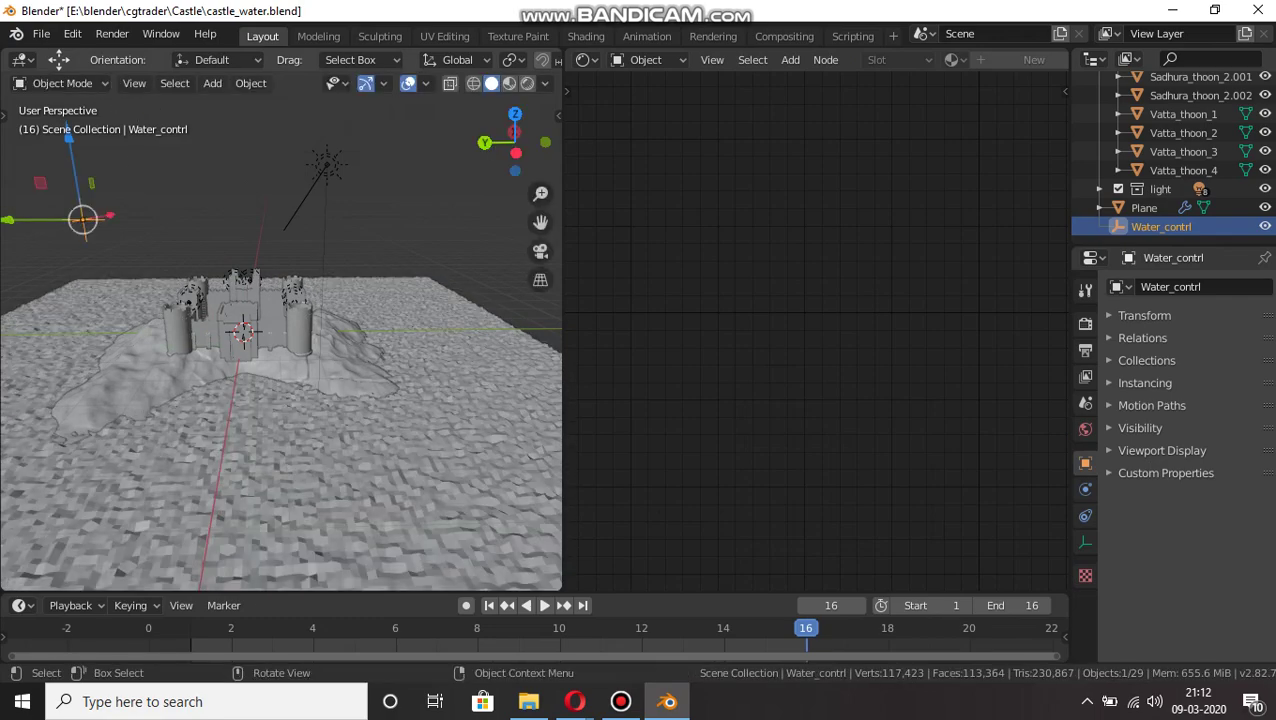
Set the water plane's Displace direction to Custom Normal and check the waves with a cancelled trial move of the Water_contrl empty.
left_click(1144, 208)
left_click(1148, 427)
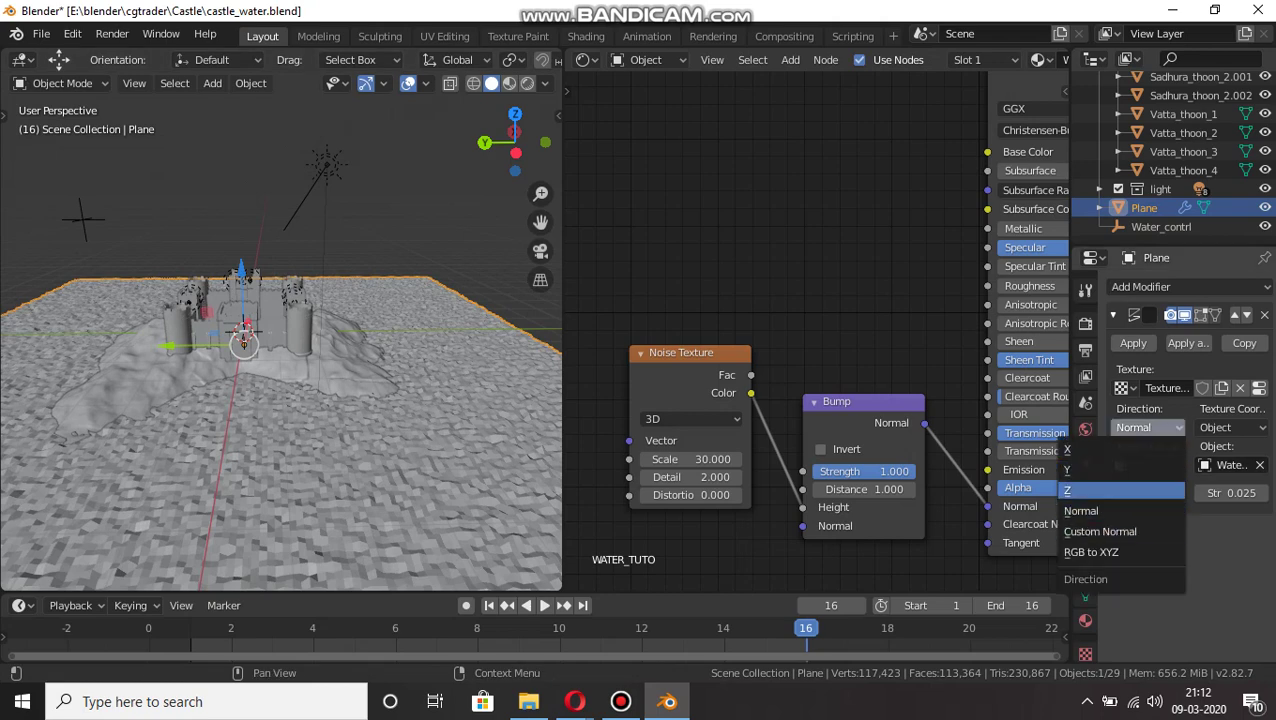
left_click(1100, 511)
left_click(1148, 427)
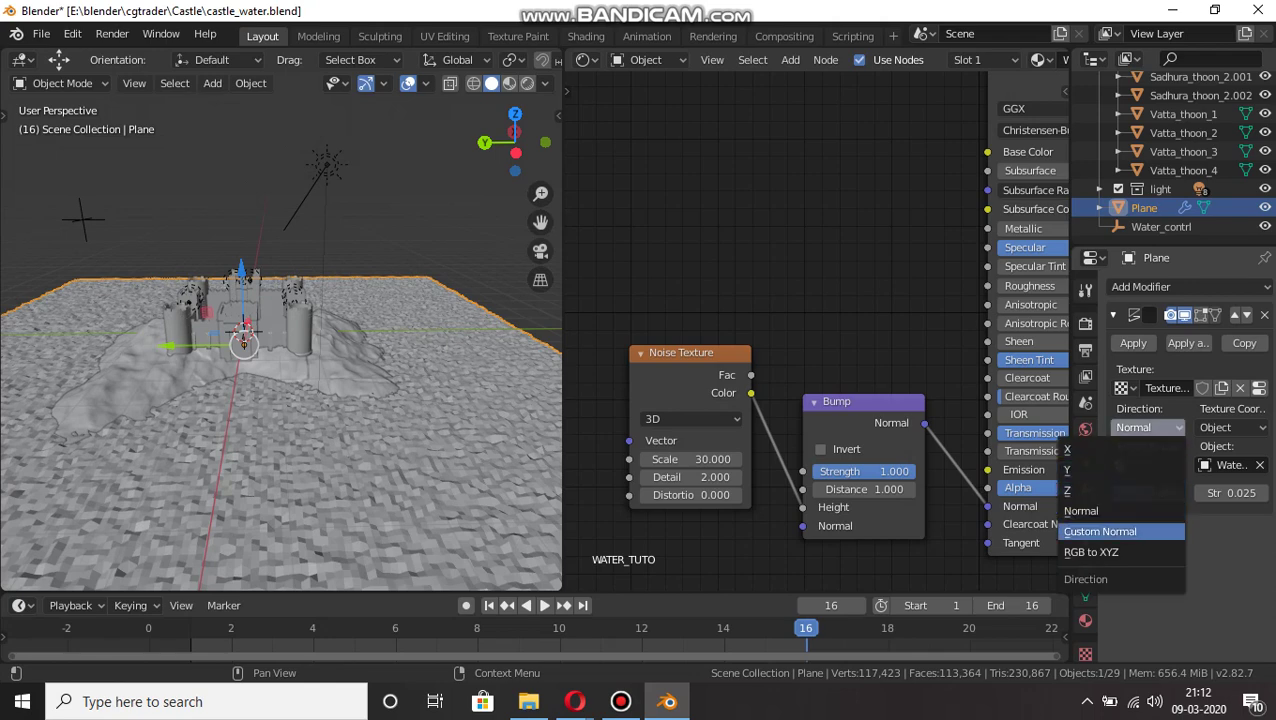
left_click(1100, 531)
left_click(83, 219)
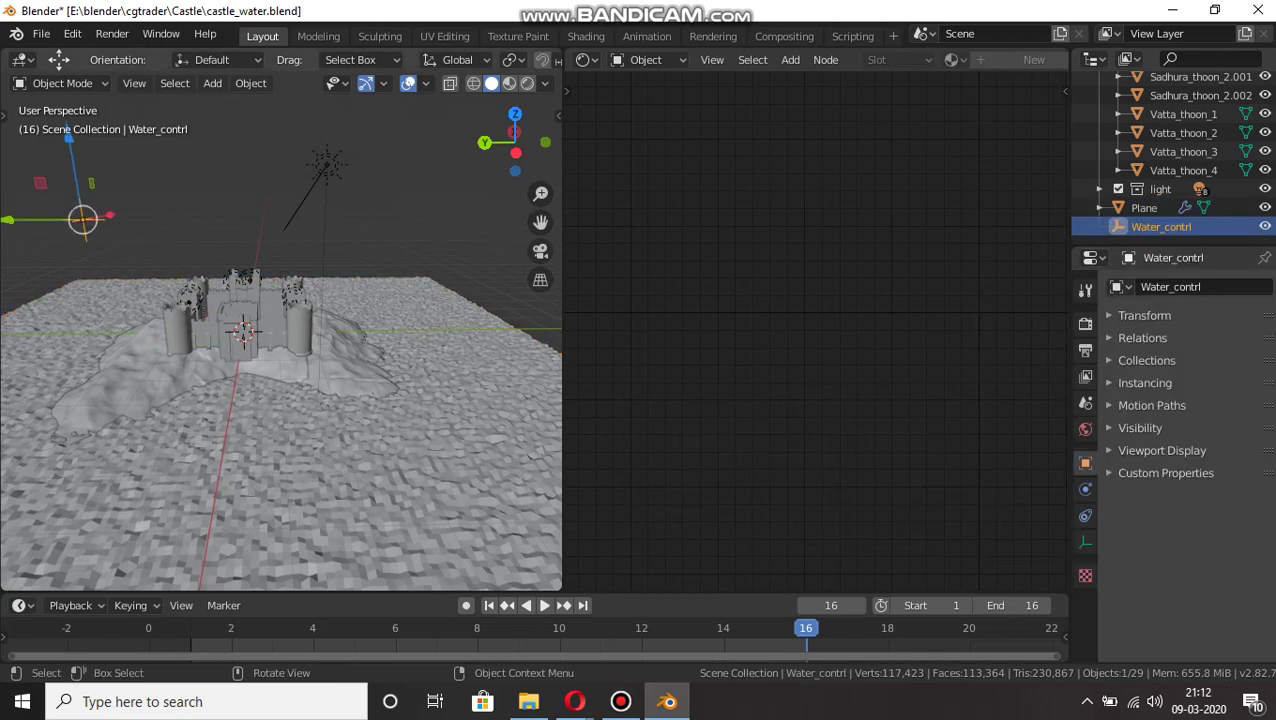
key("g")
key("Escape")
Try Clouds texture sizes 0.20 and 0.50 for the water plane's Displace modifier, and settle on a size of 1.50.
left_click(330, 450)
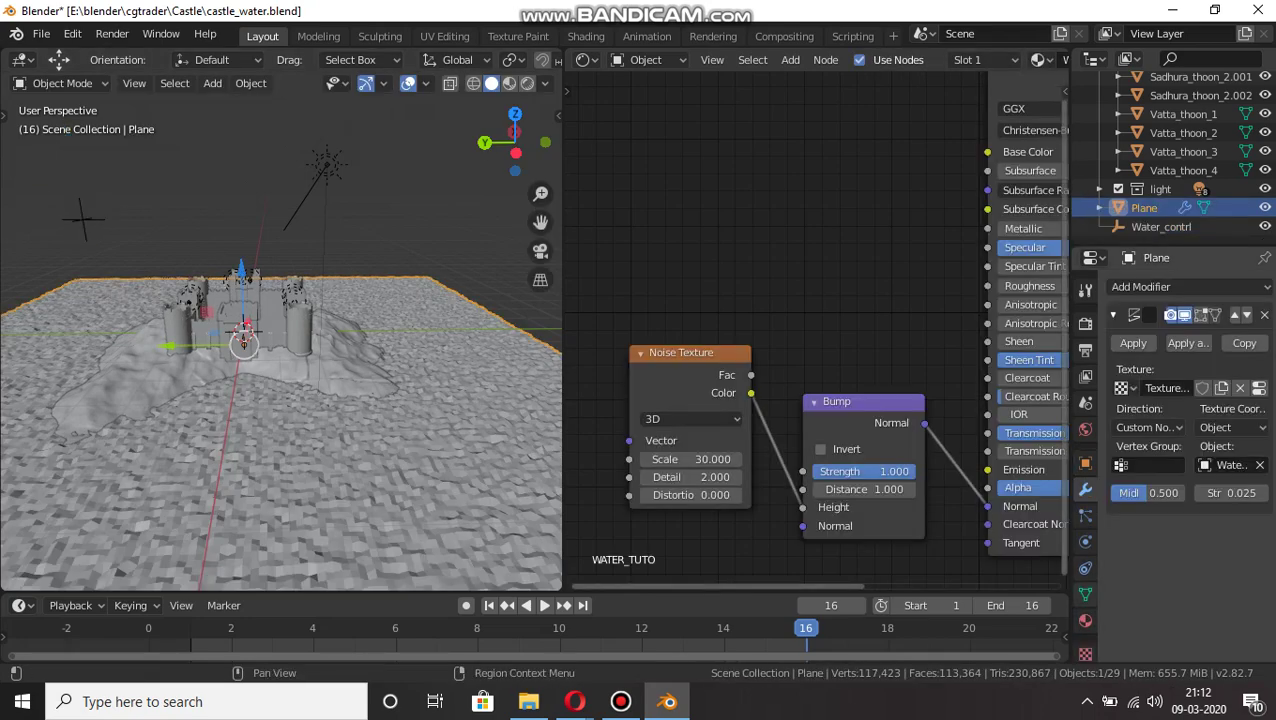
left_click(1085, 654)
left_click(1208, 558)
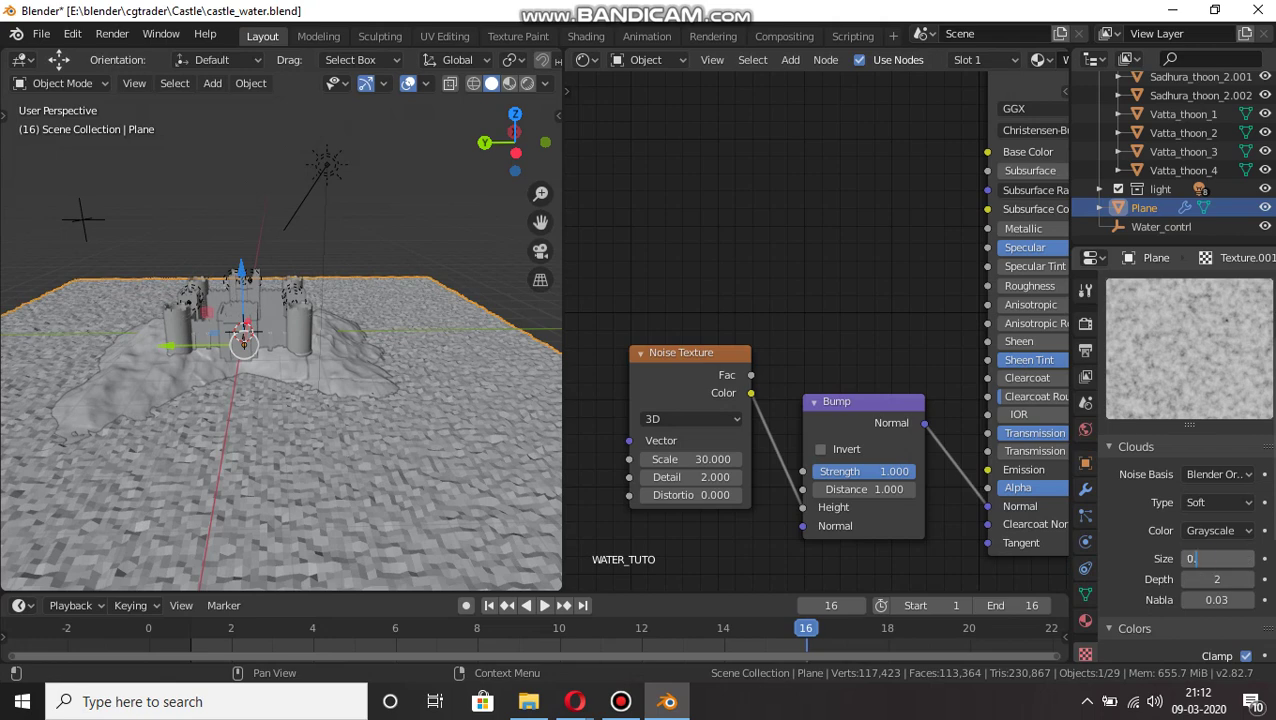
key("Return")
left_click(1208, 558)
key("Return")
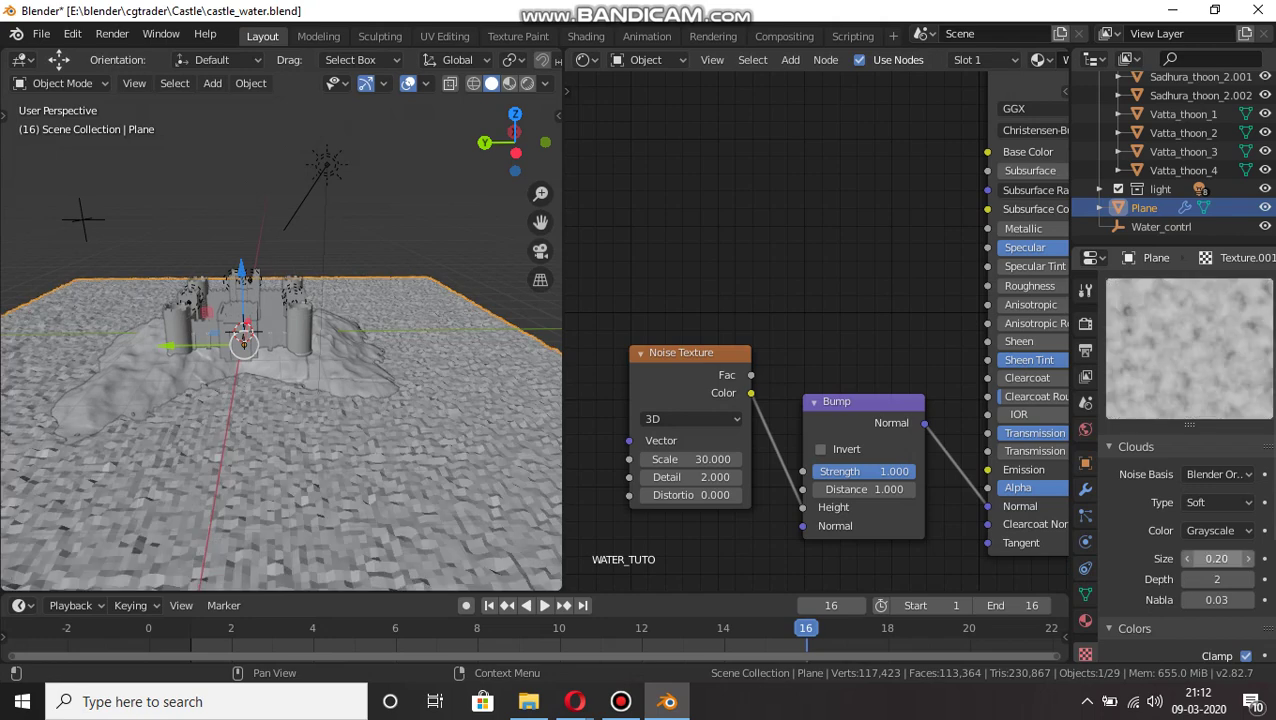
left_click(1208, 558)
type("0.5")
key("Return")
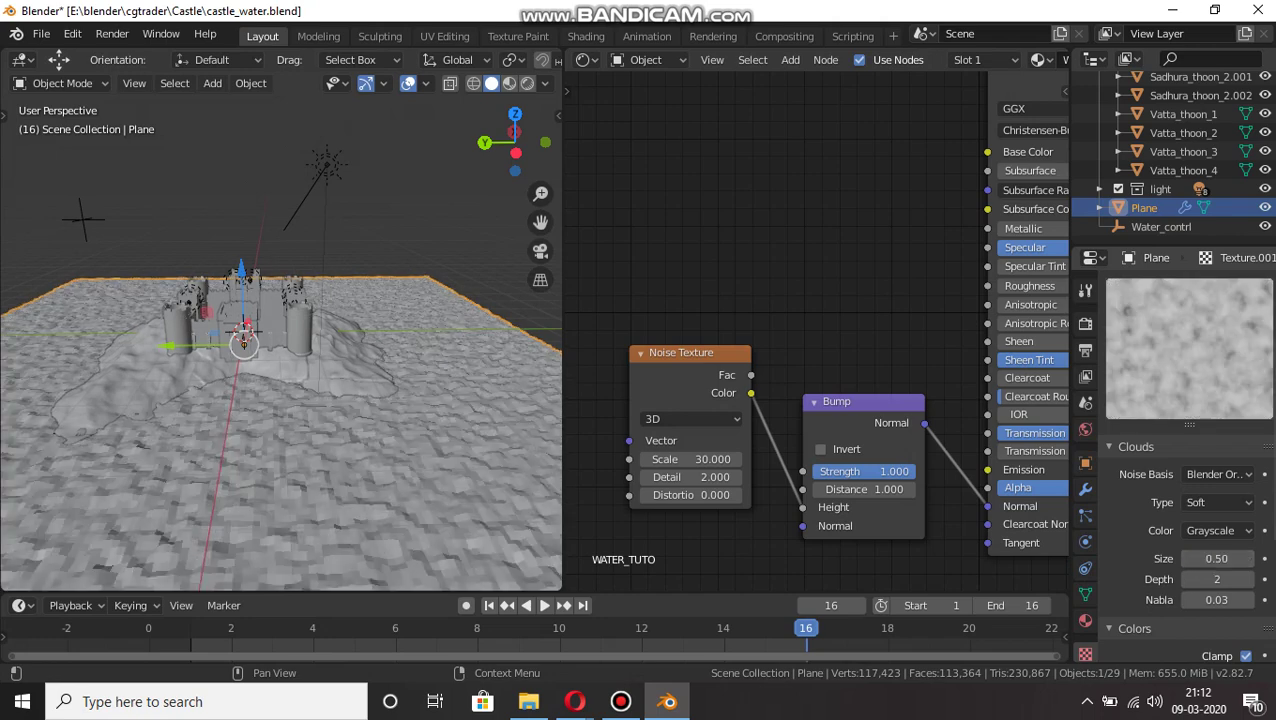
left_click(1208, 558)
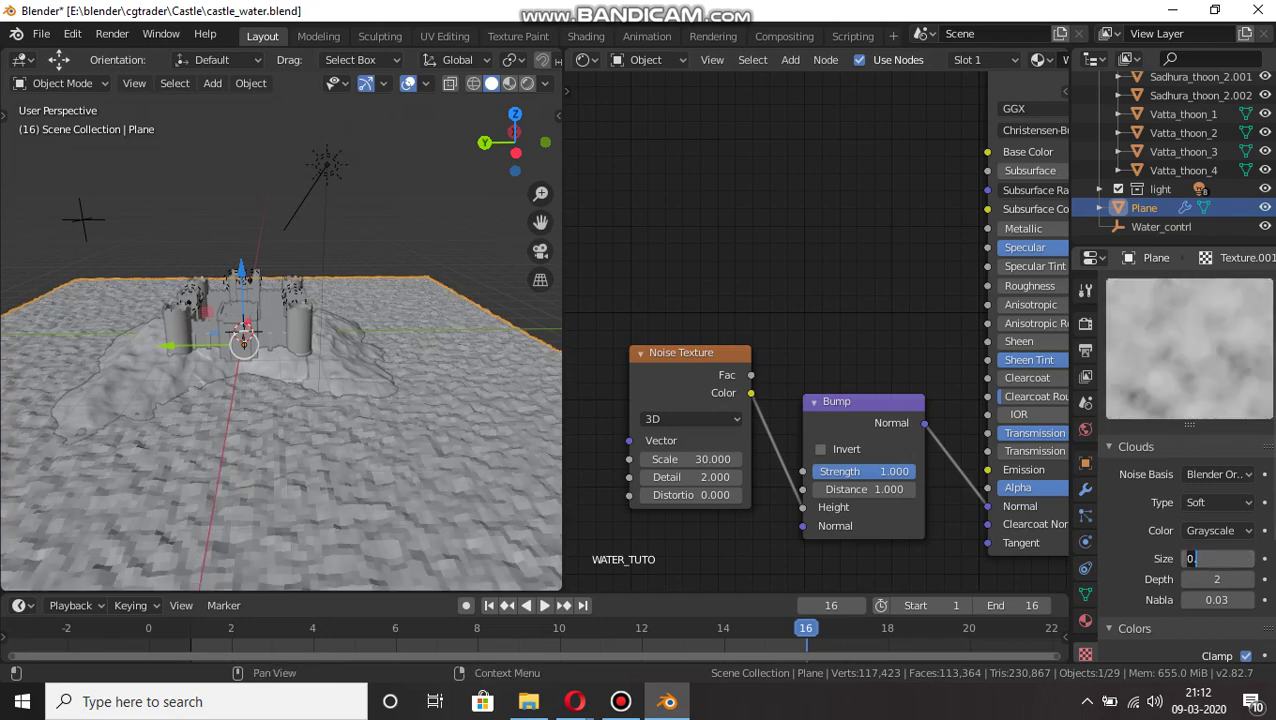
key("Return")
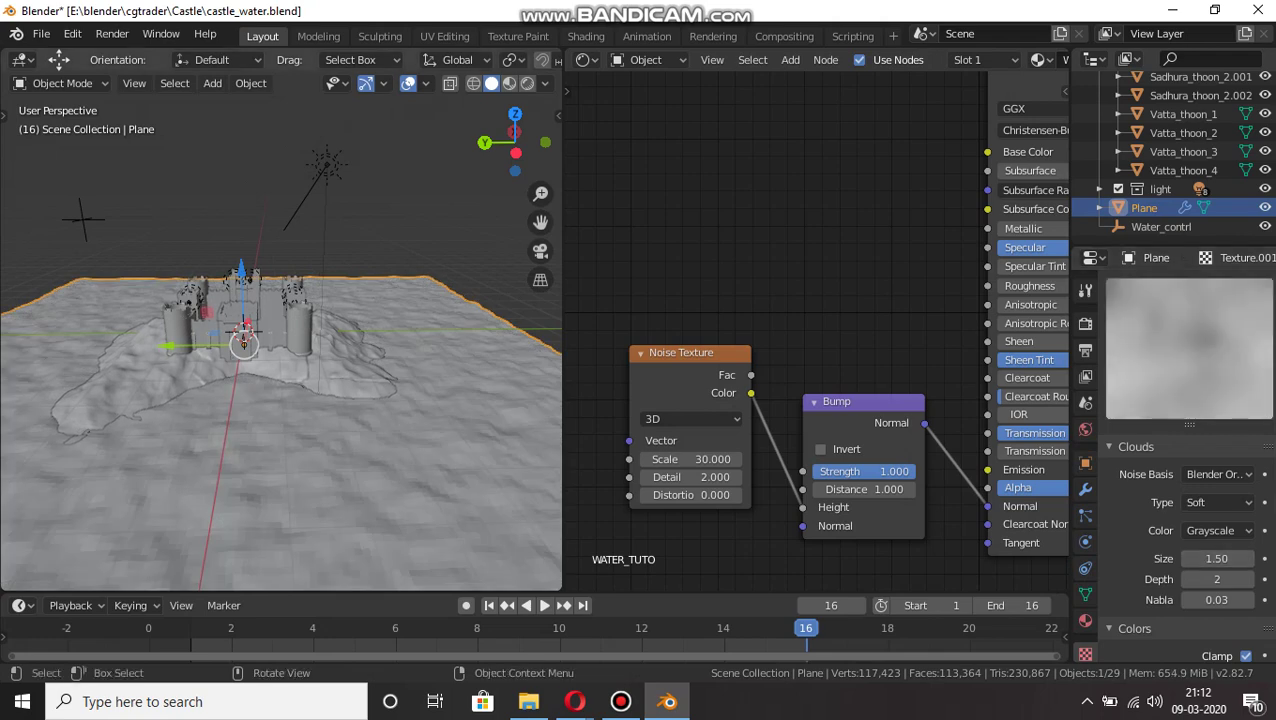
Preview the enlarged waves with a trial move of the Water_contrl empty, cancelling the move.
left_click(83, 219)
key("g")
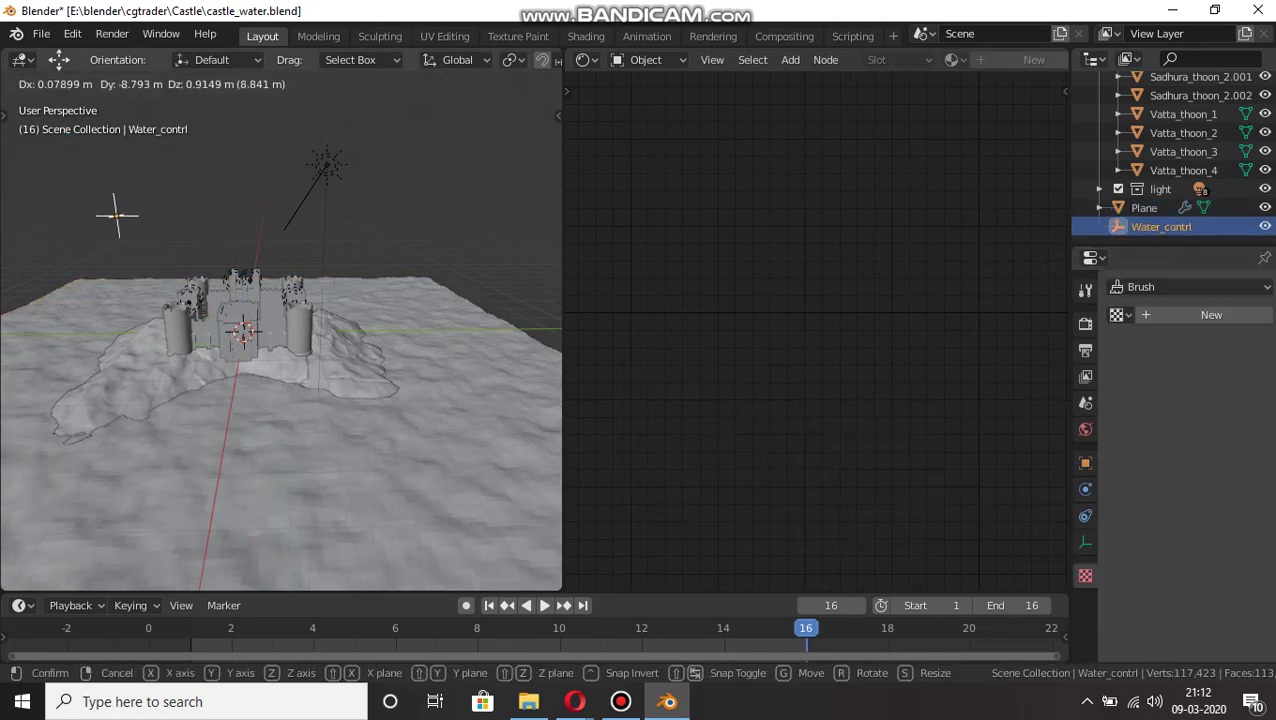
key("Escape")
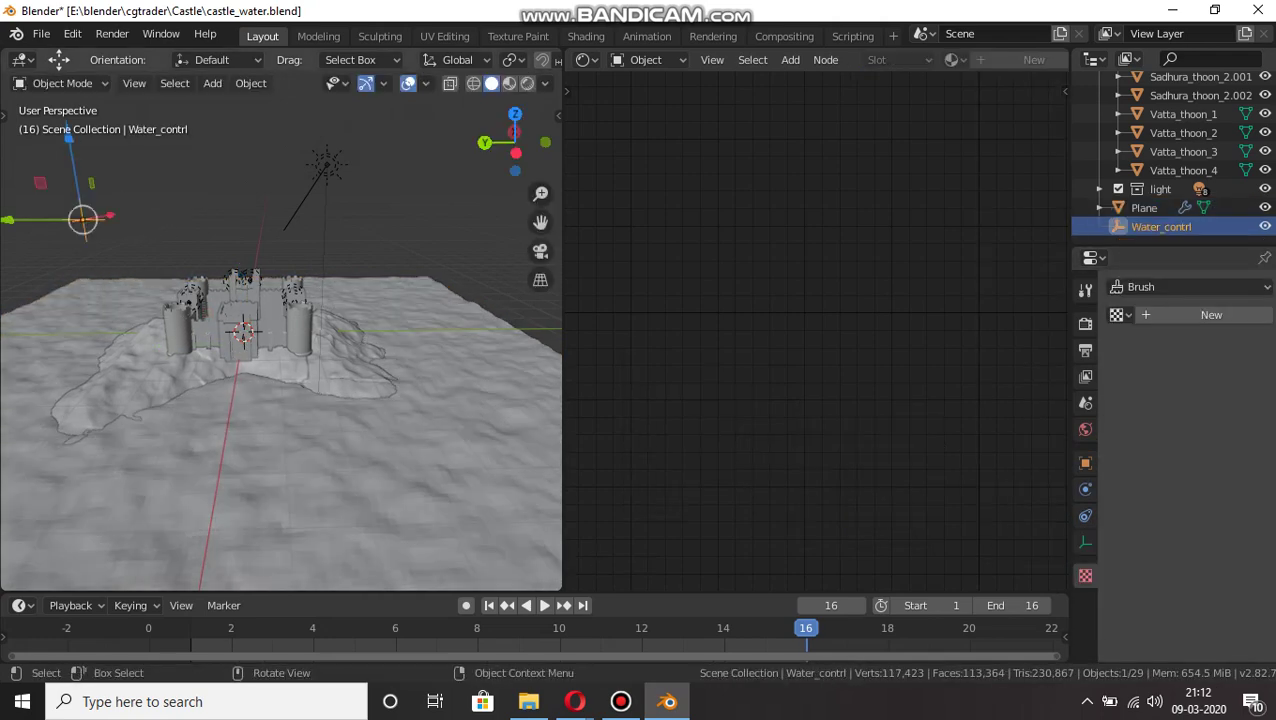
Review the water plane's Displace texture coordinate settings and the options of its Clouds texture.
left_click(120, 300)
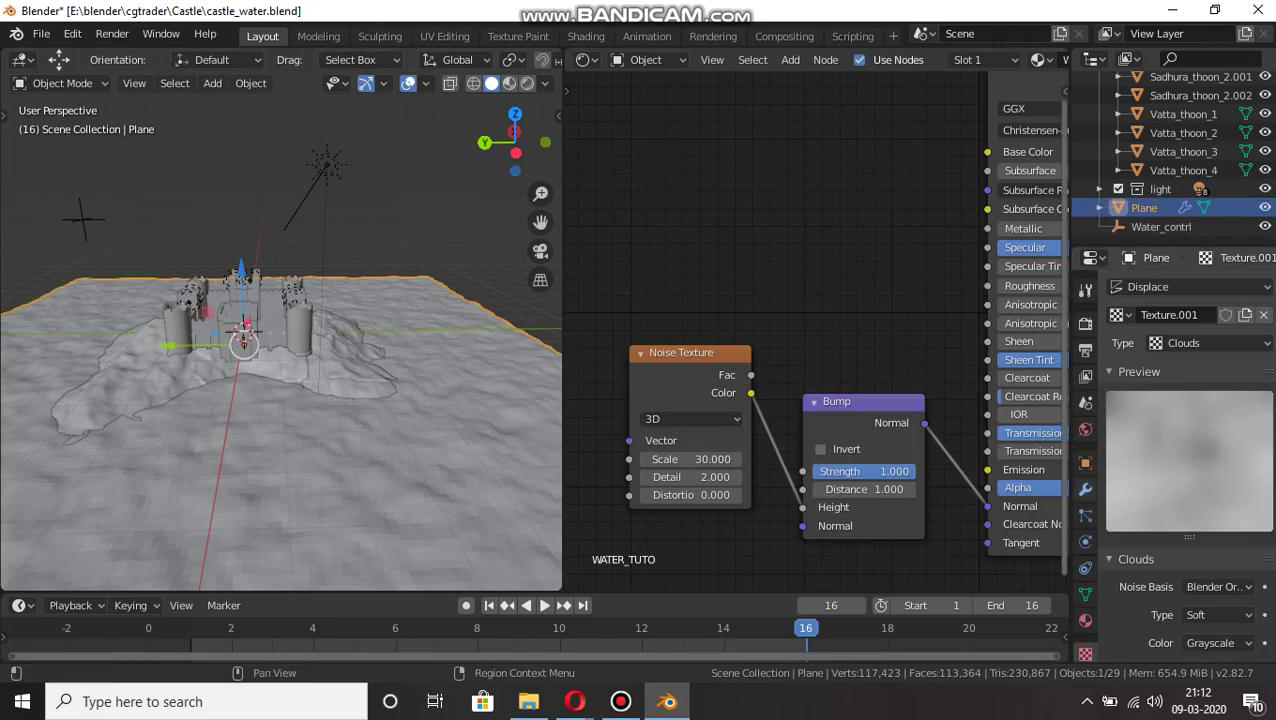
left_click(1085, 490)
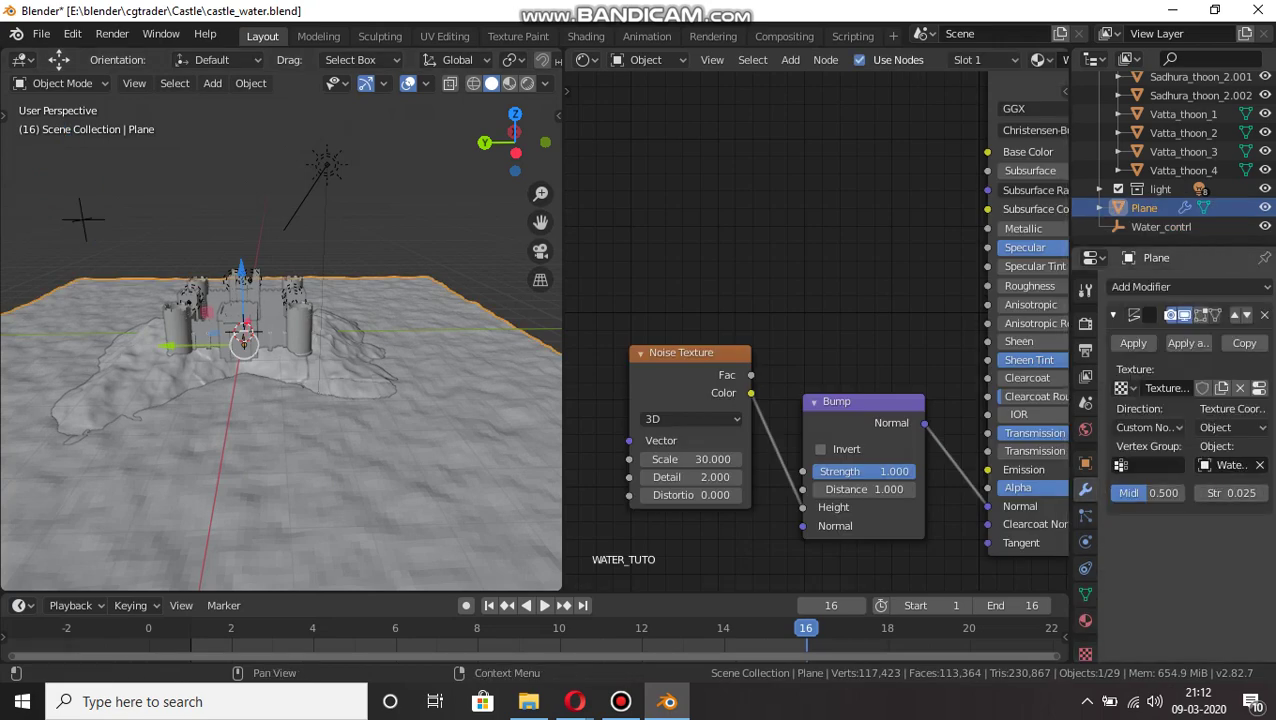
left_click(1232, 428)
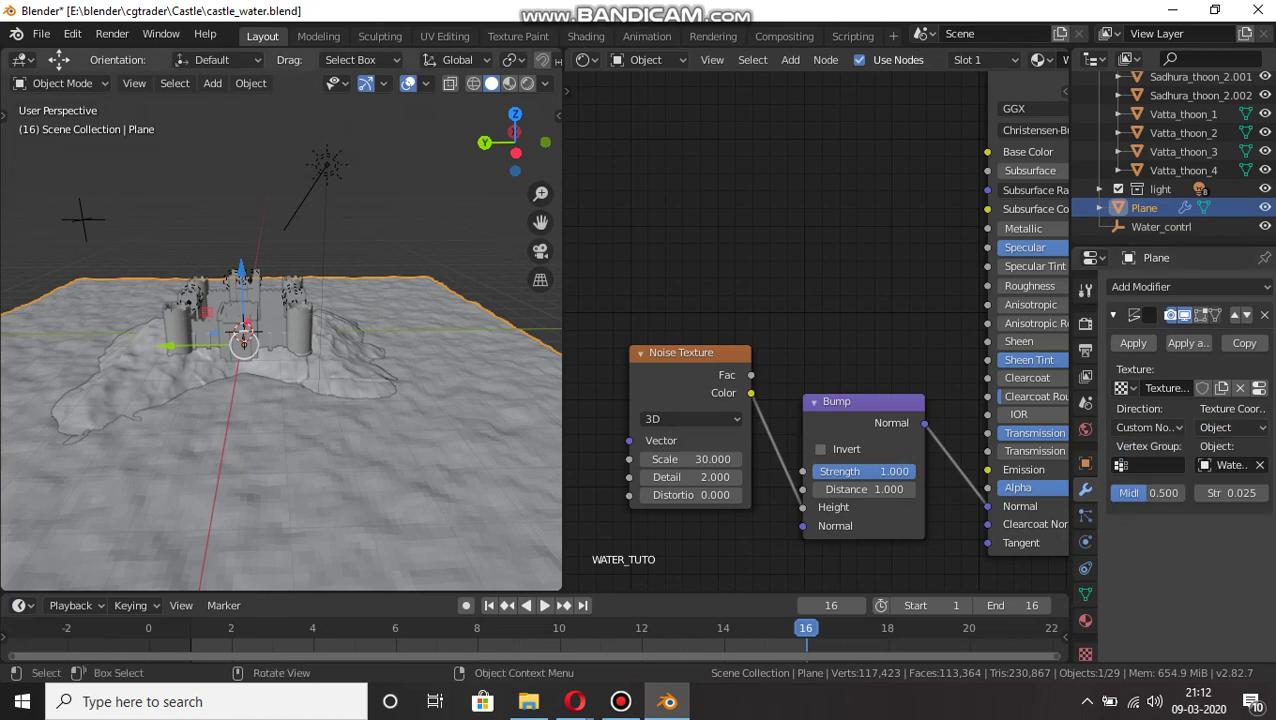
left_click(83, 218)
left_click(300, 450)
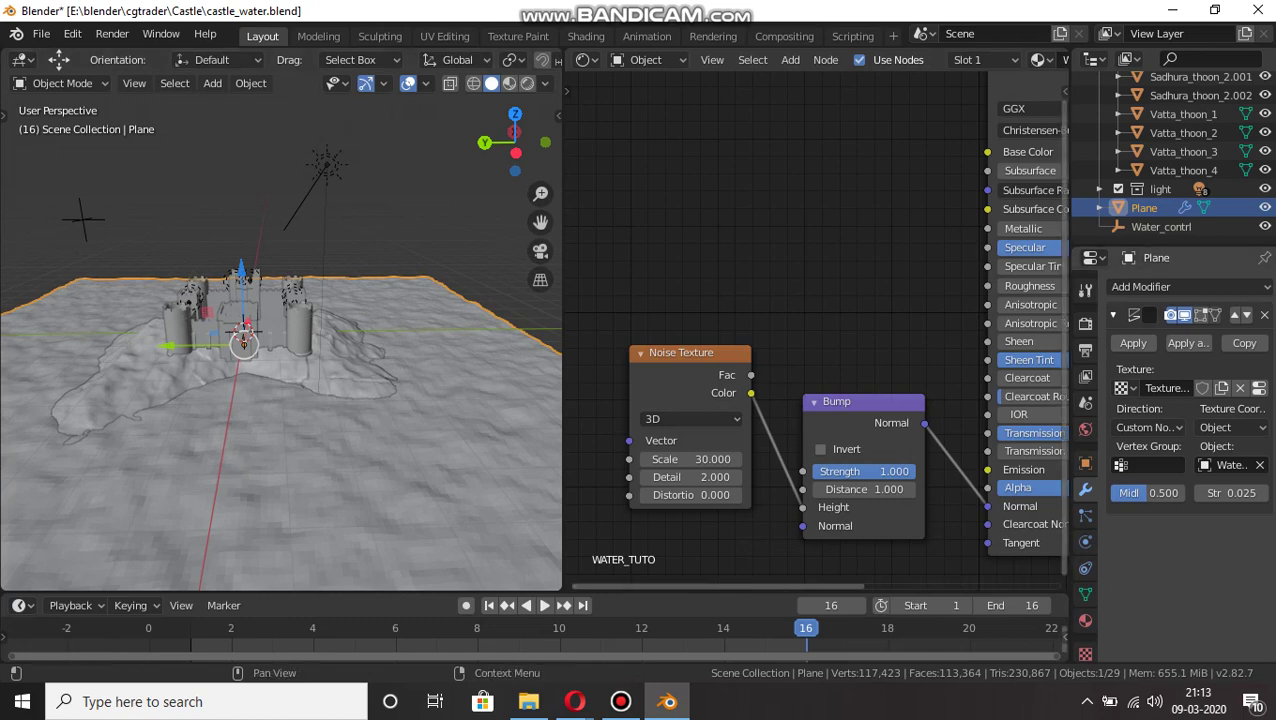
left_click(1085, 653)
scroll(1200, 450, "down", 3)
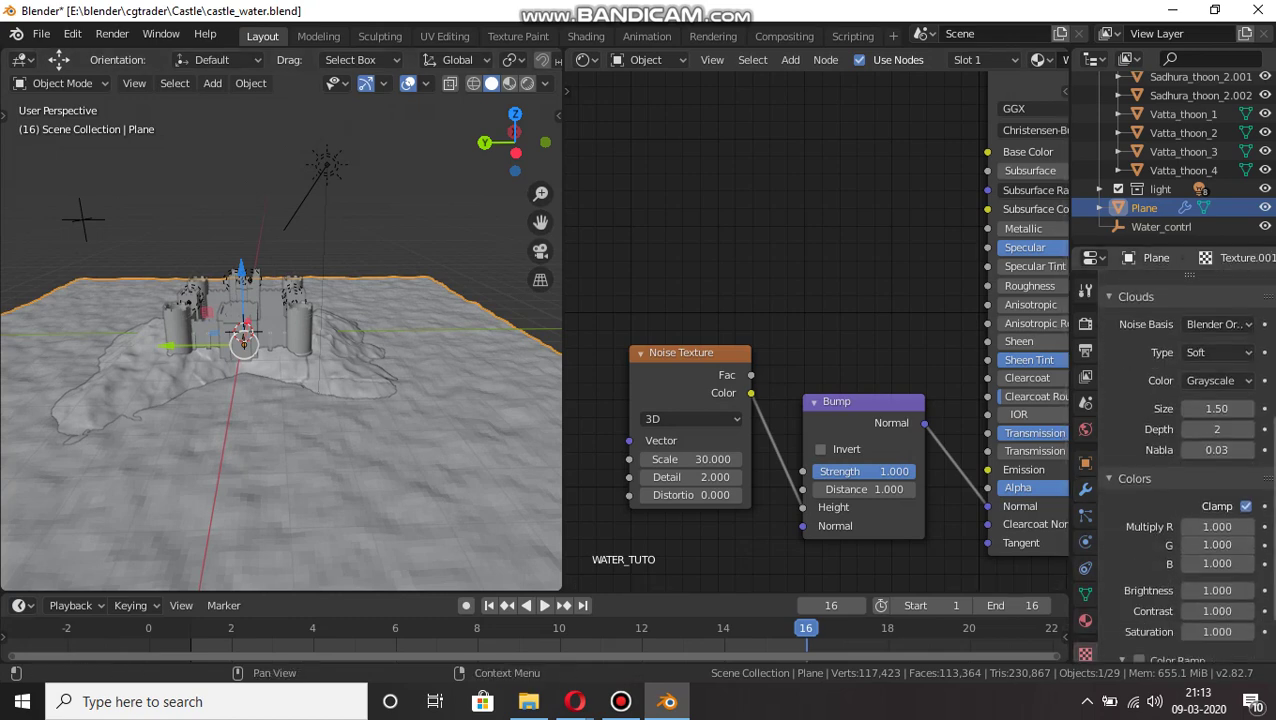
scroll(1200, 440, "up", 2)
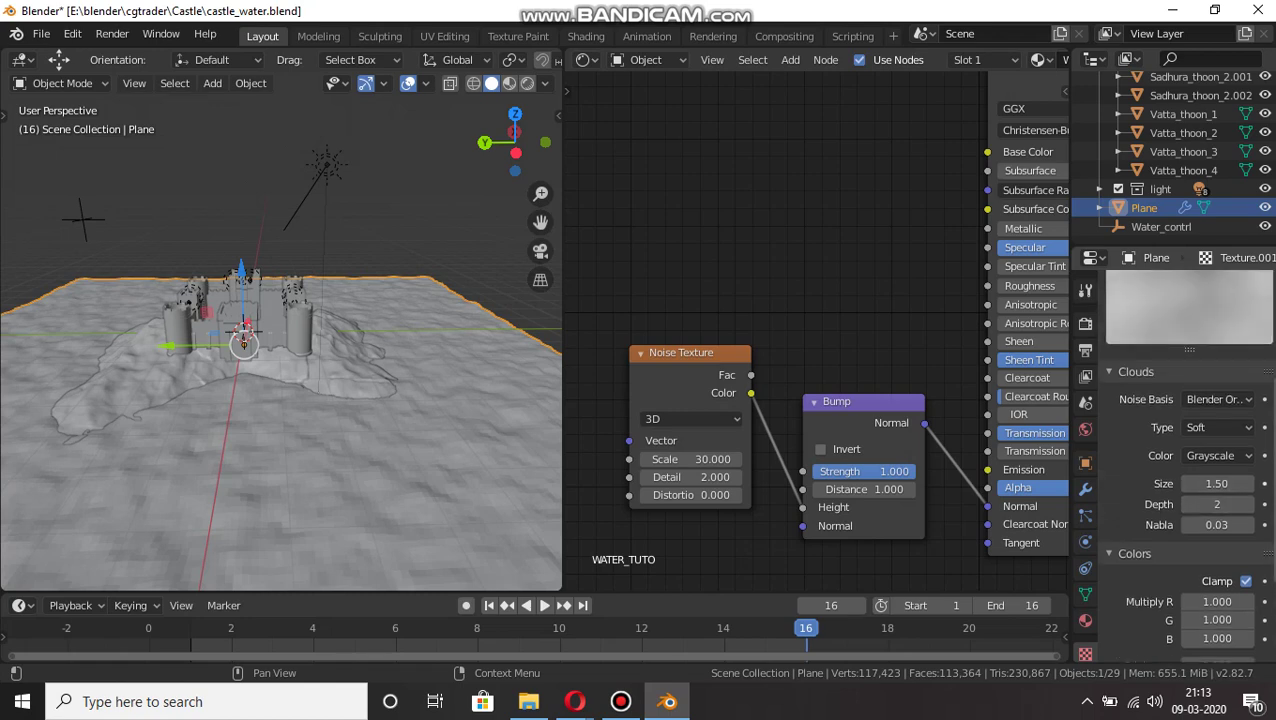
scroll(1085, 480, "down", 1)
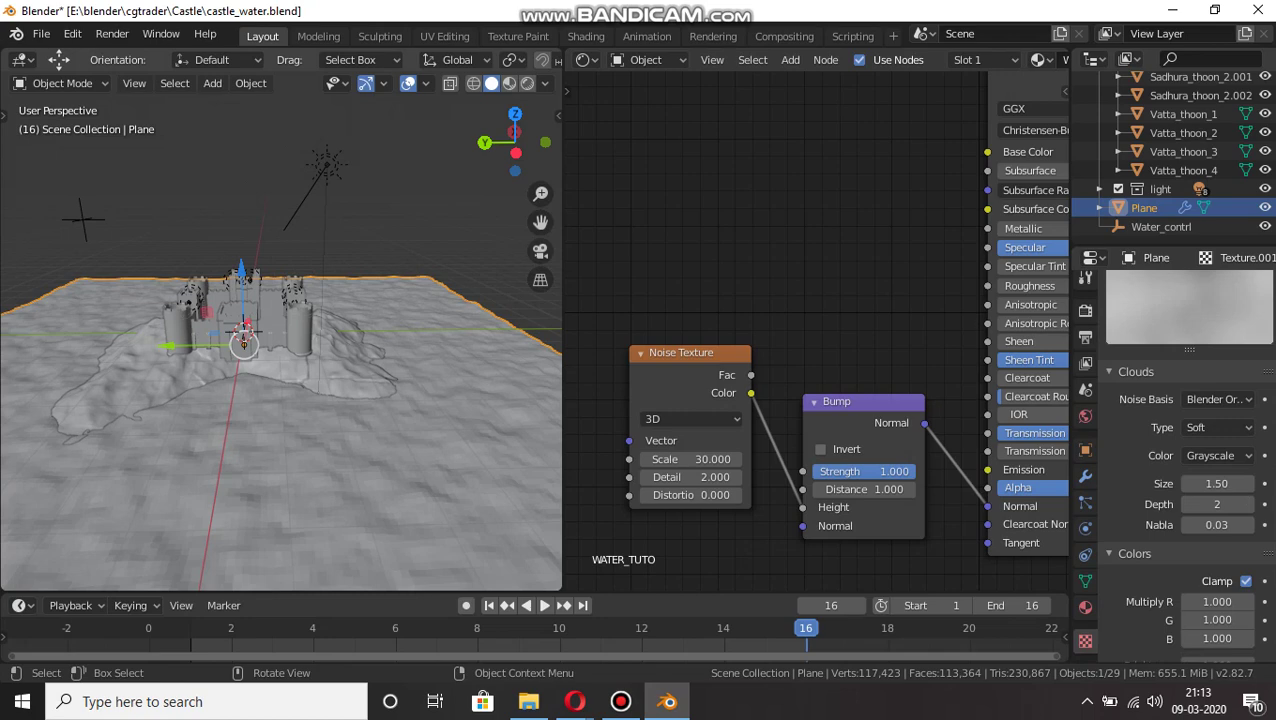
Move the Water_contrl empty farther away from the castle along the Y axis.
left_click(82, 220)
scroll(281, 330, "down", 1)
left_click_drag(40, 239, 0, 239)
scroll(281, 330, "down", 2)
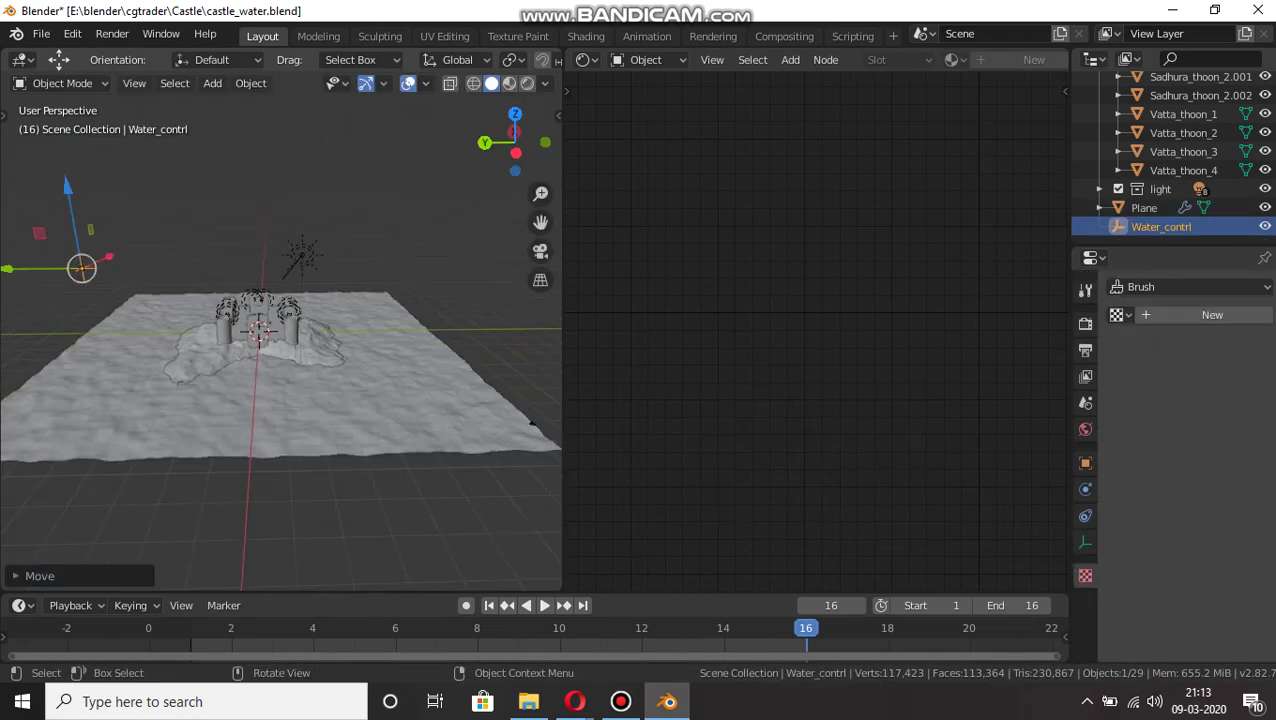
Set the animation's end frame to 250 and insert a Location keyframe on the Water_contrl empty at frame 1.
left_click(1012, 605)
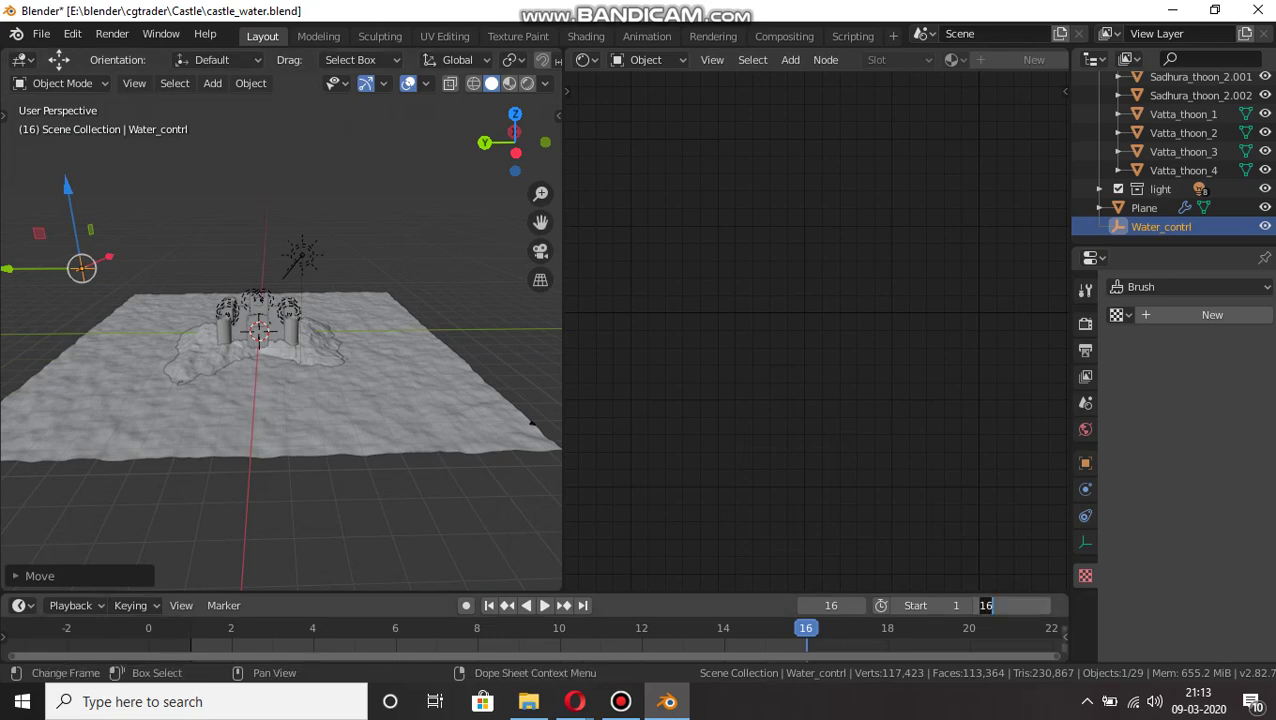
key("Return")
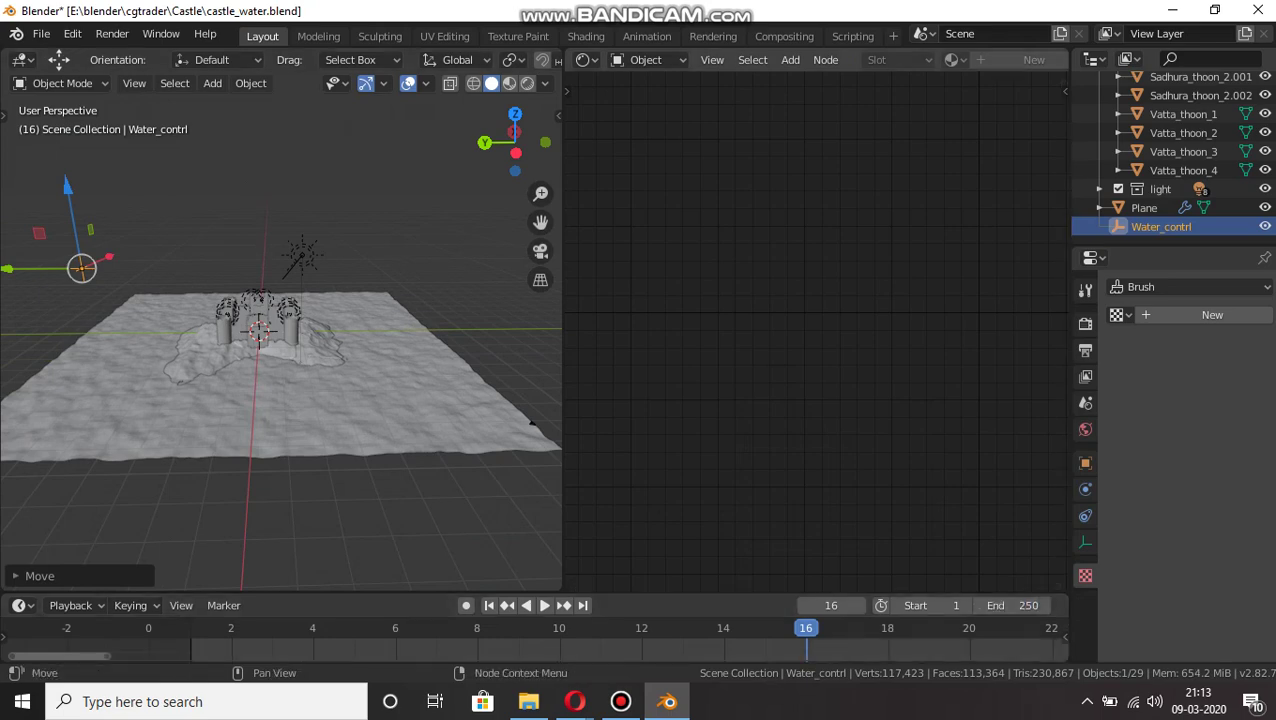
left_click(489, 605)
left_click(544, 605)
left_click(536, 605)
key("i")
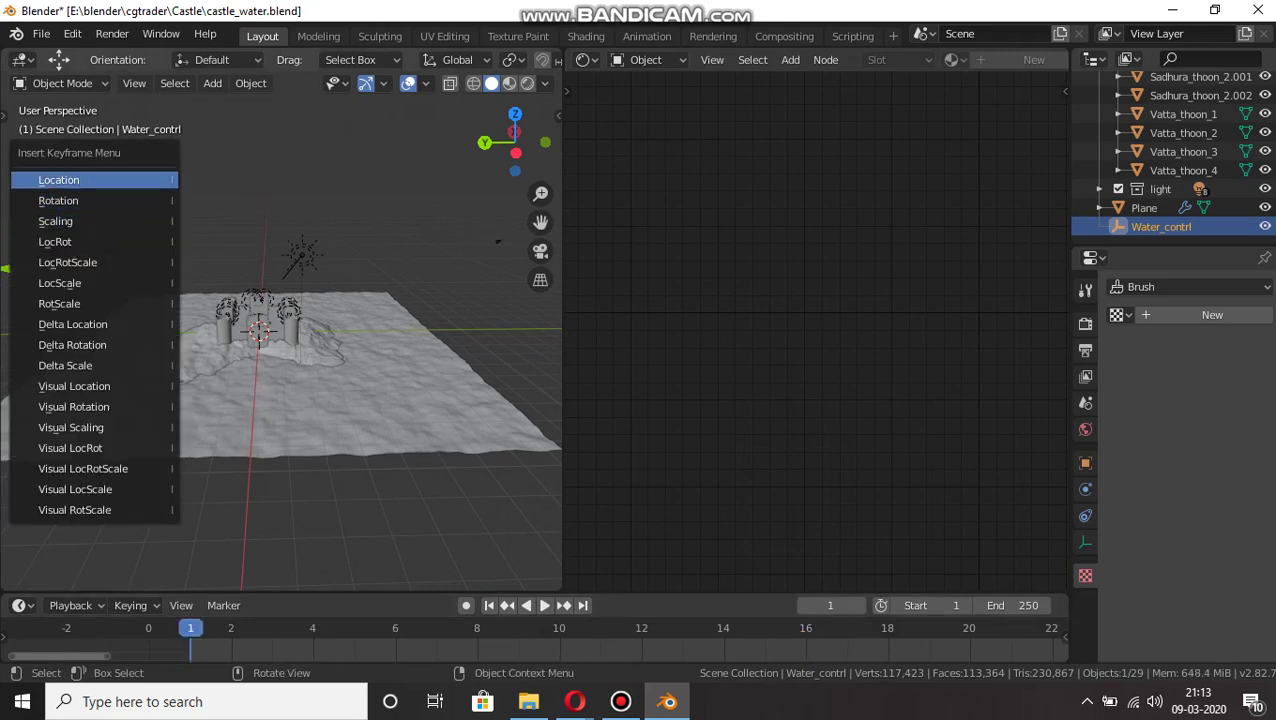
left_click(60, 180)
At frame 251, move the Water_contrl empty along Y to above the castle and insert a Location keyframe.
scroll(600, 640, "down", 14)
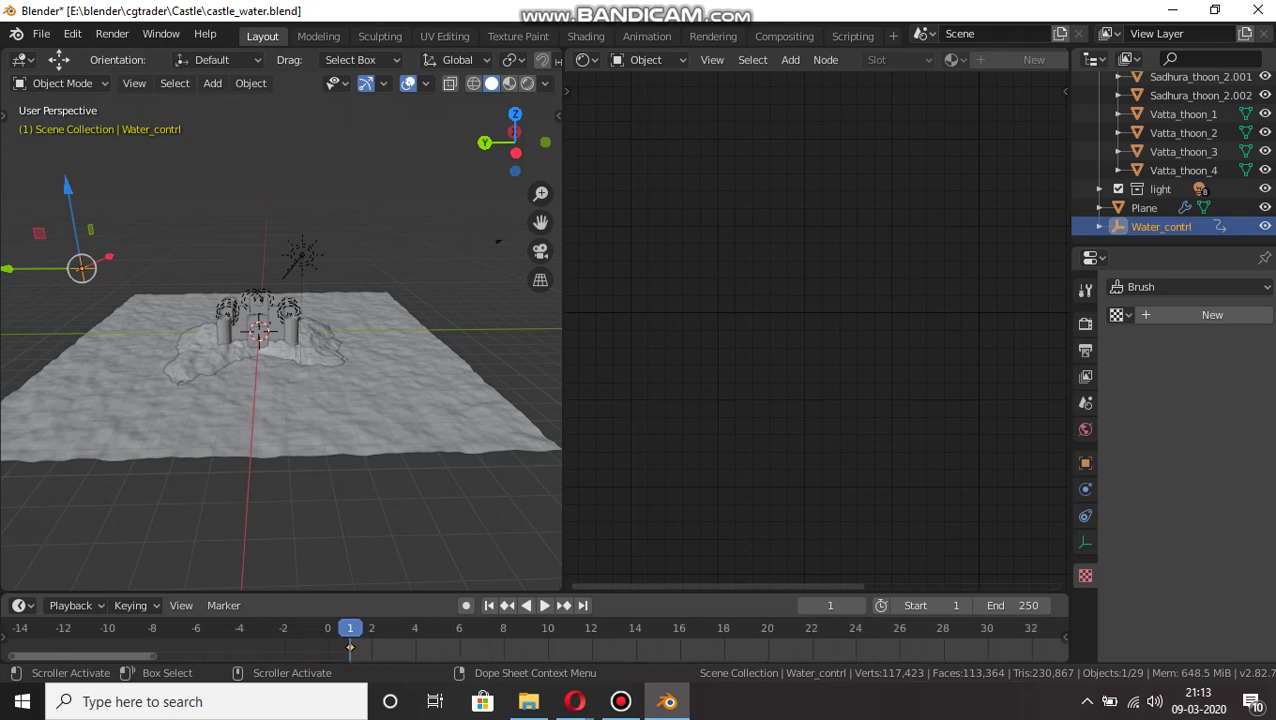
scroll(533, 640, "down", 5)
middle_click_drag(900, 640, 112, 640)
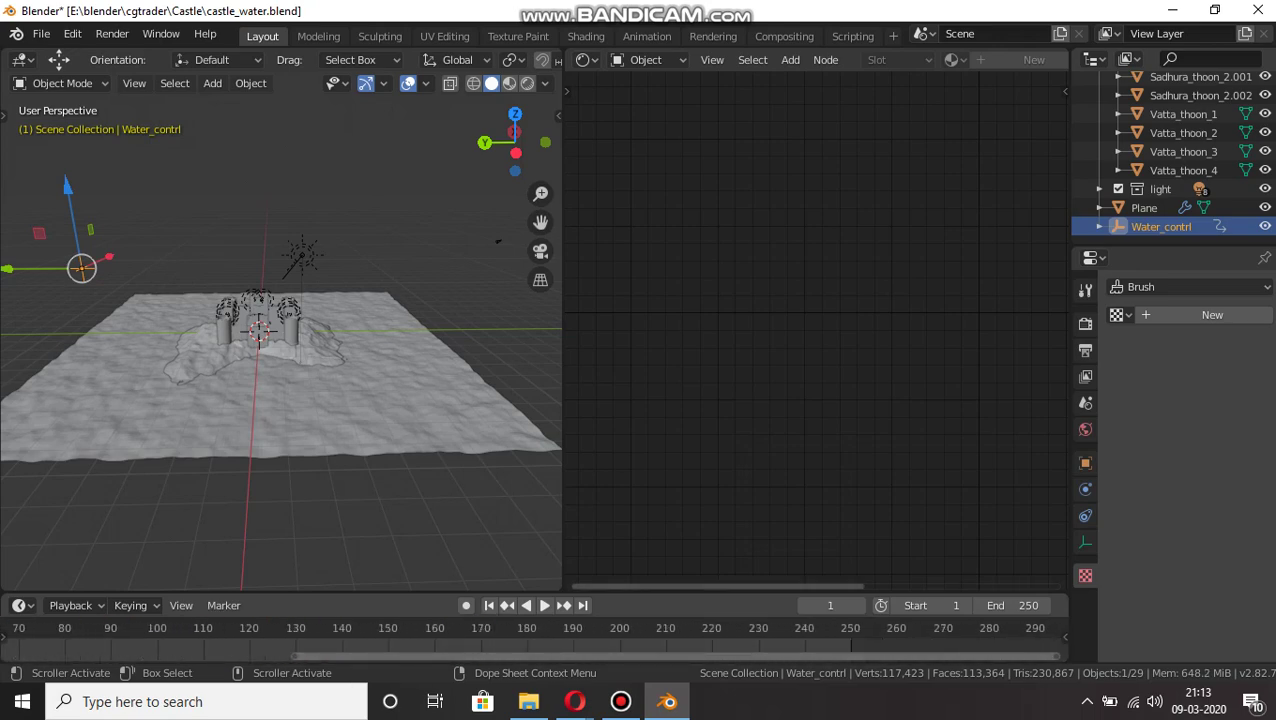
left_click(856, 630)
left_click_drag(25, 268, 204, 267)
key("i")
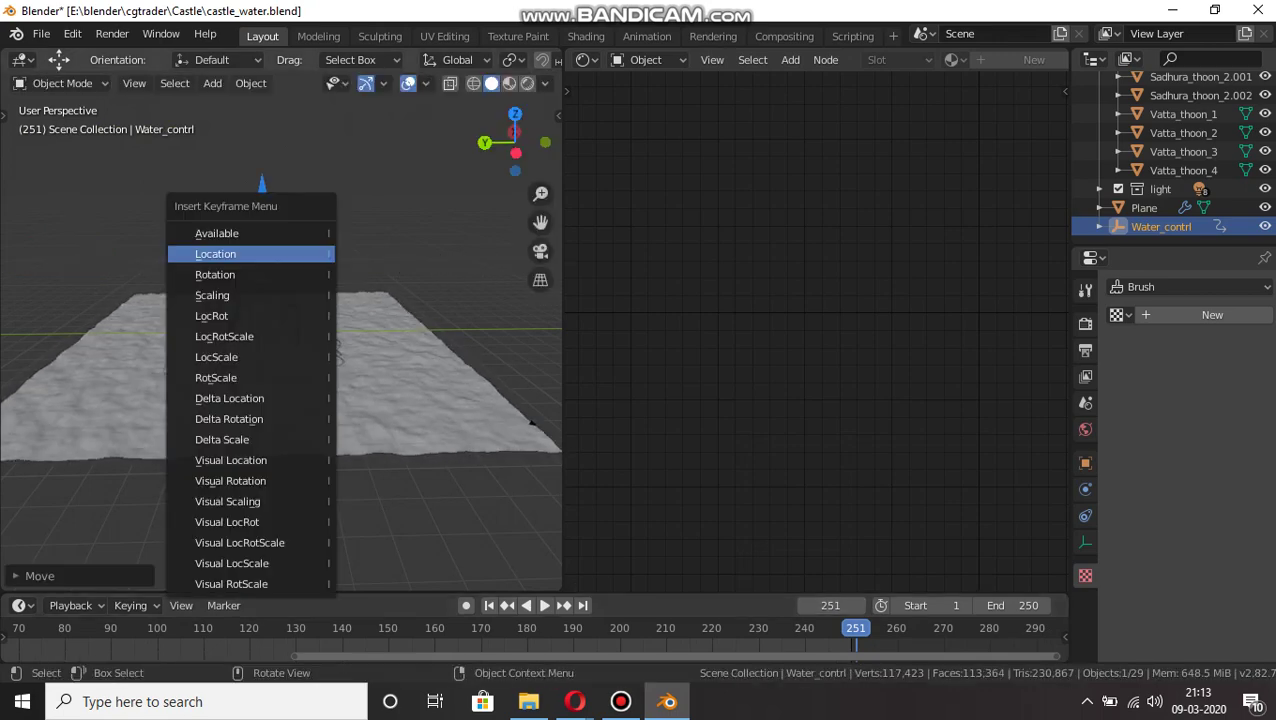
left_click(215, 254)
Play the animation from the start and watch the waves moving around the castle.
left_click_drag(295, 656, 10, 656)
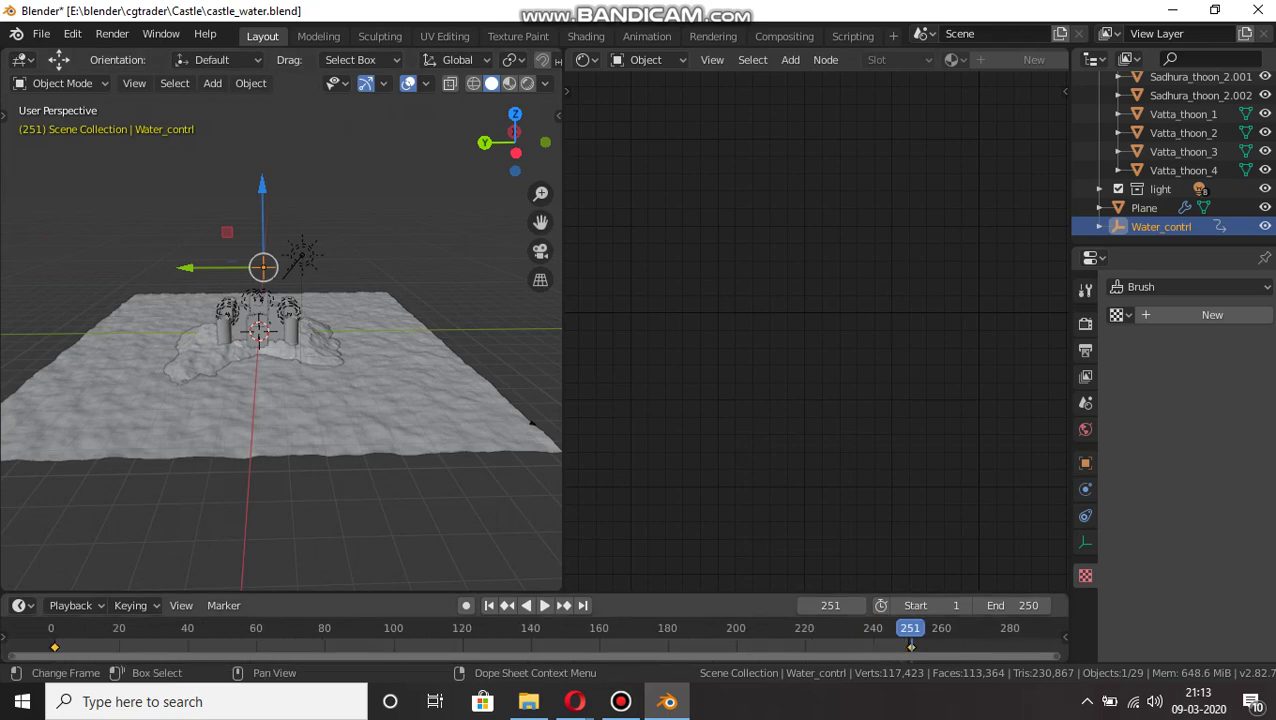
left_click(50, 628)
key("space")
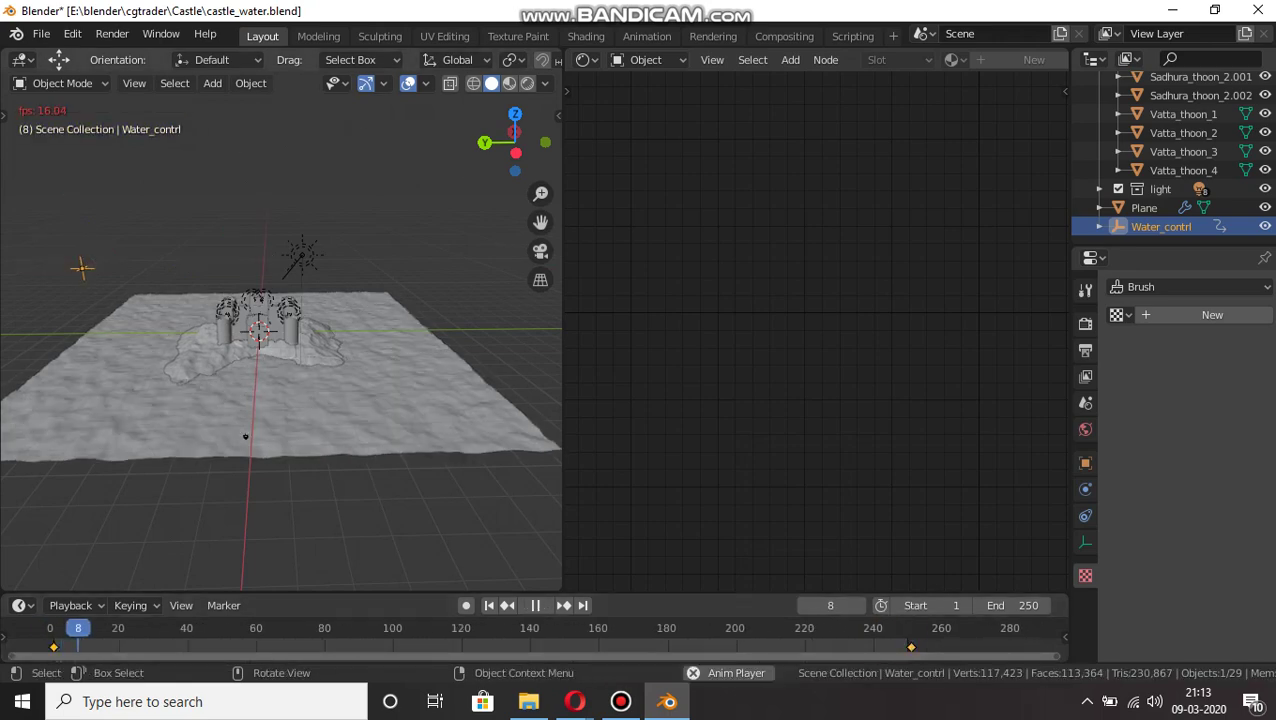
scroll(281, 331, "up", 3)
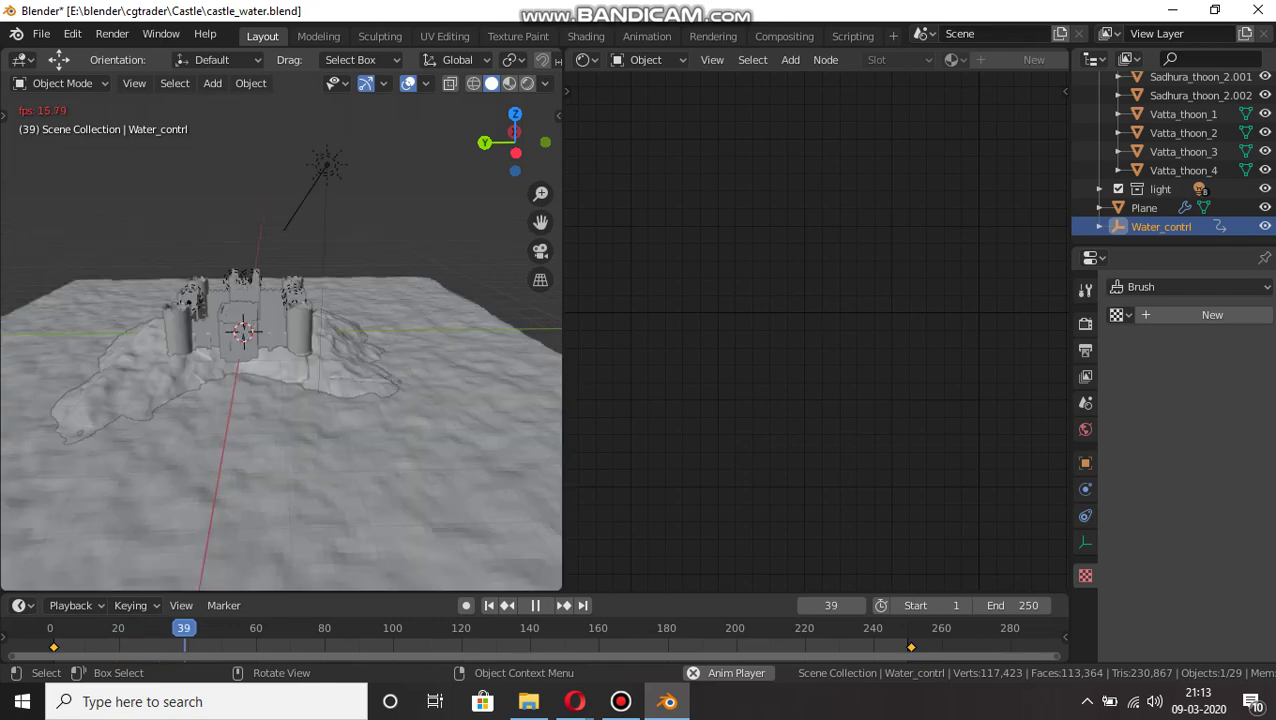
key("space")
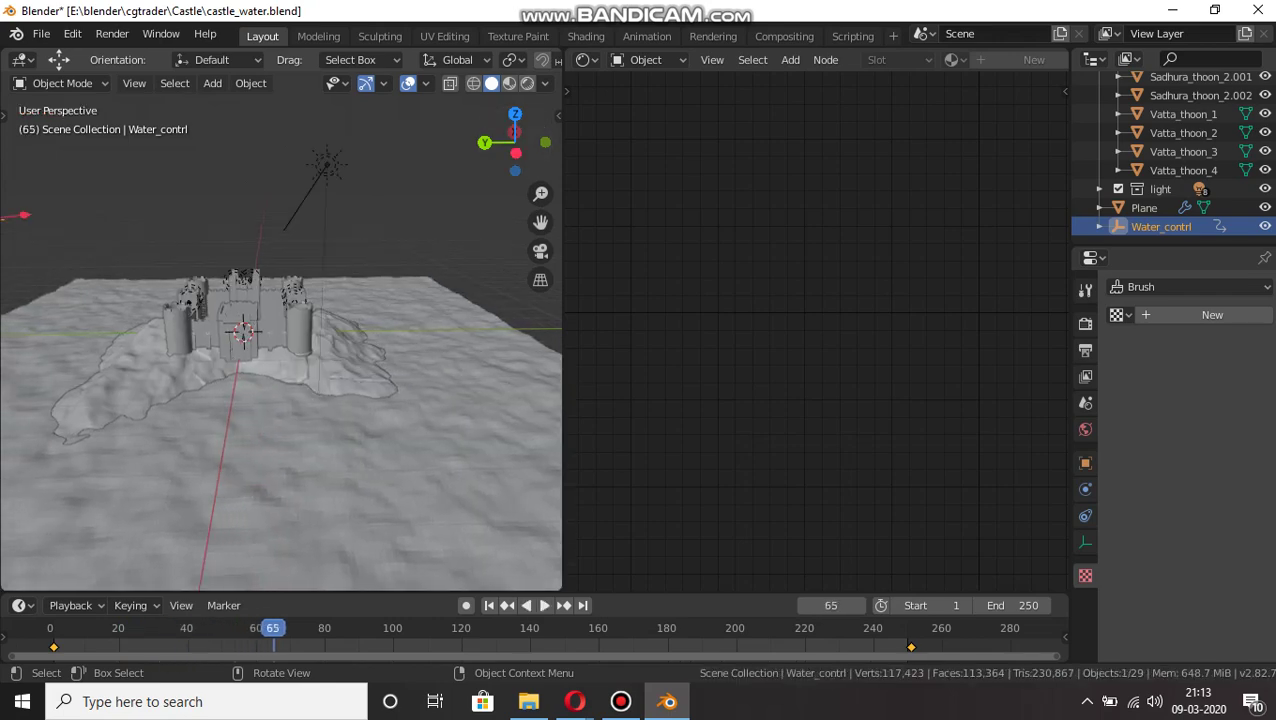
Select the Camera, play briefly from its keyframed range to frame 16, and look through the camera.
scroll(281, 331, "down", 2)
scroll(1170, 150, "up", 8)
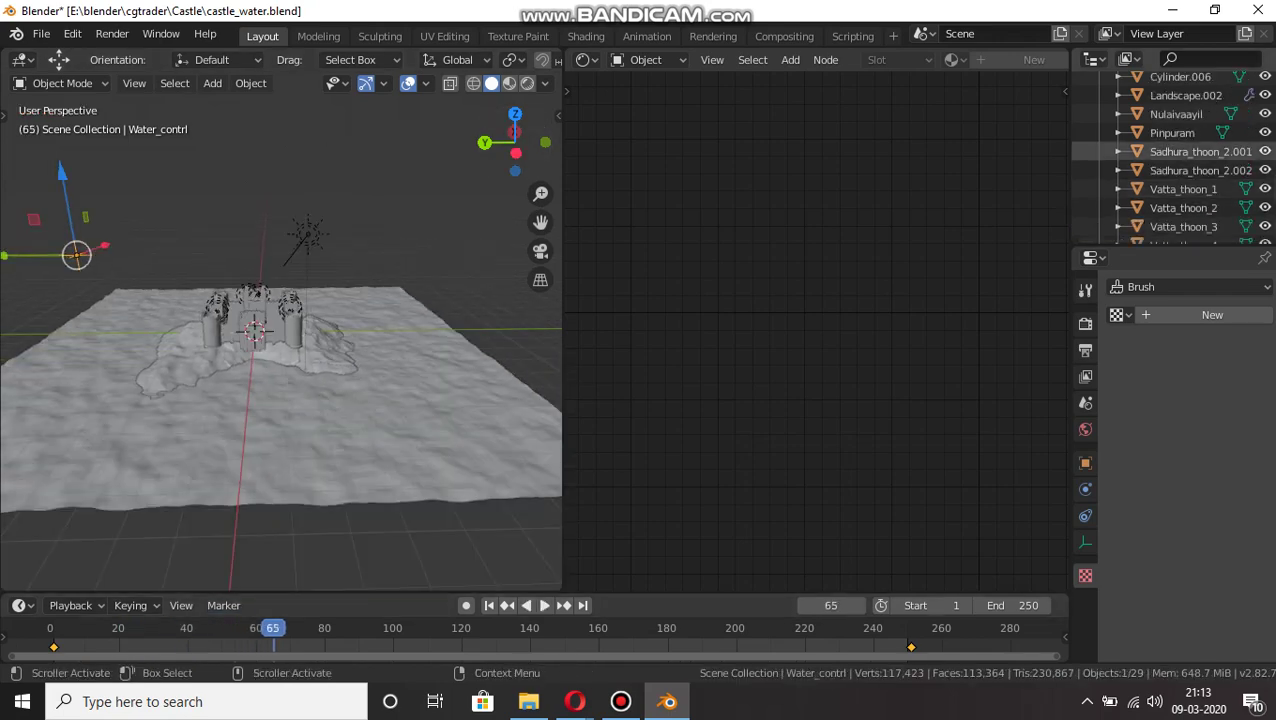
left_click(1168, 120)
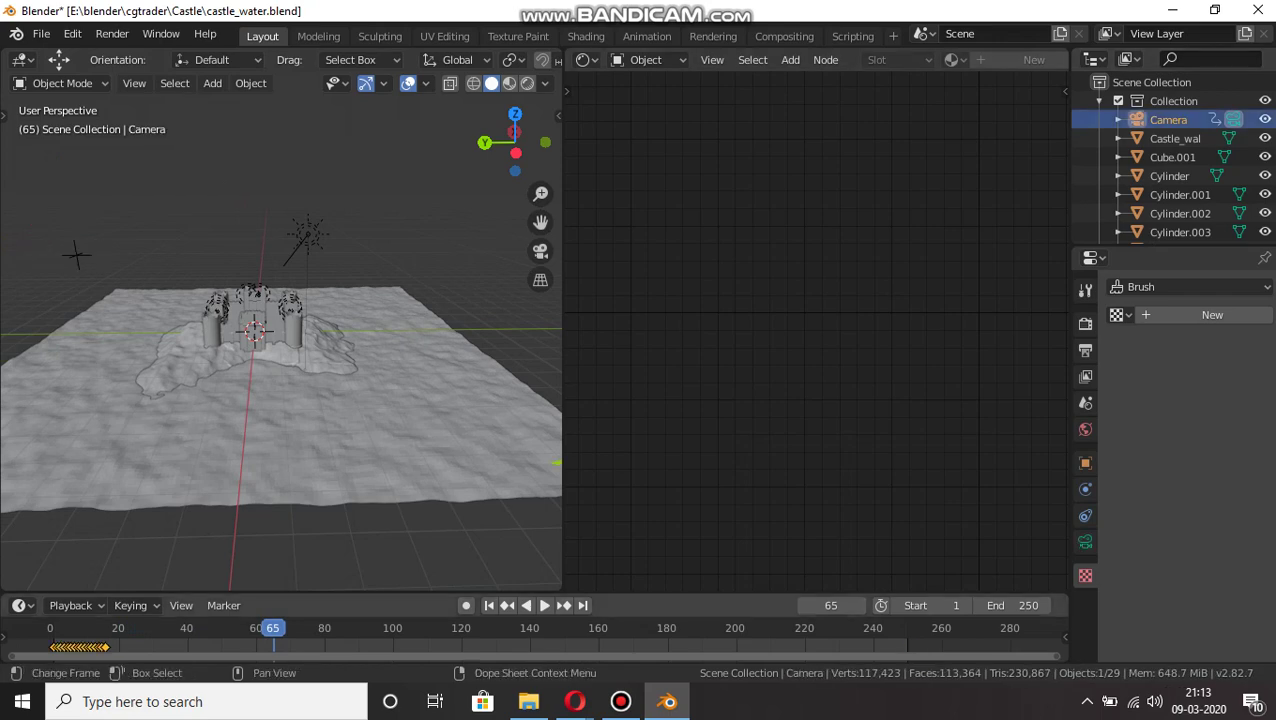
left_click(86, 628)
key("space")
key("space")
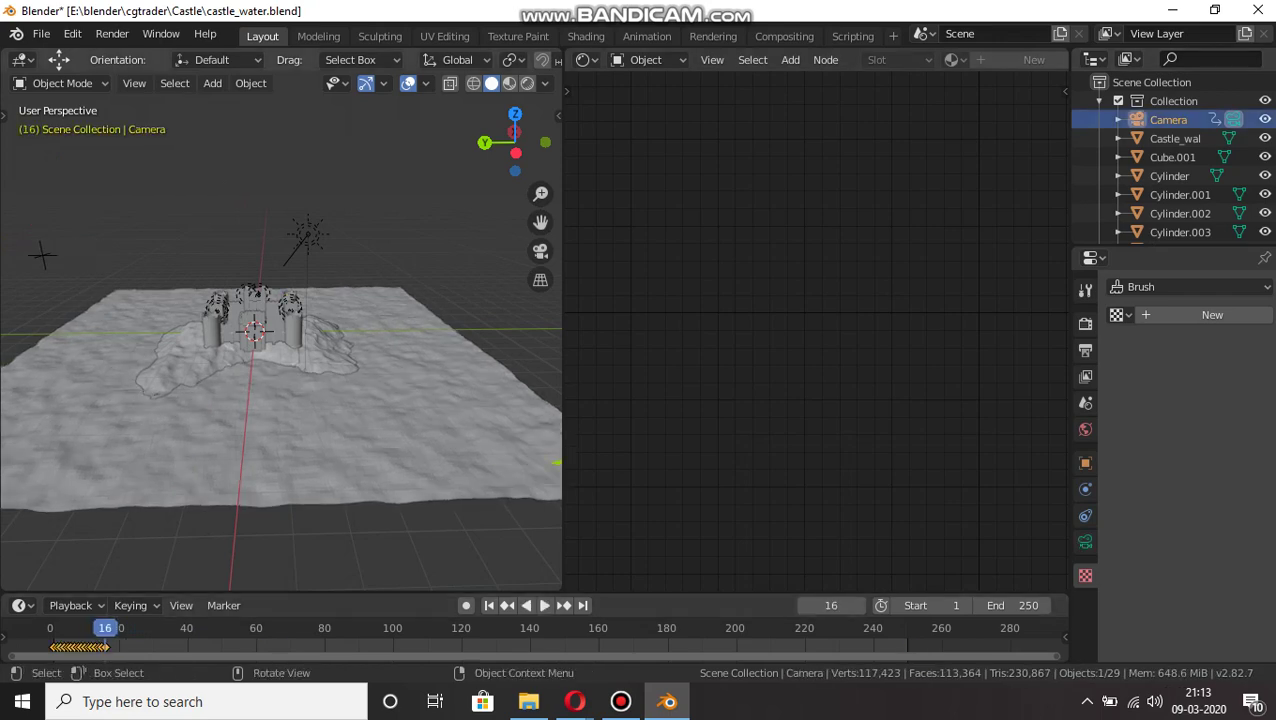
key("KP_0")
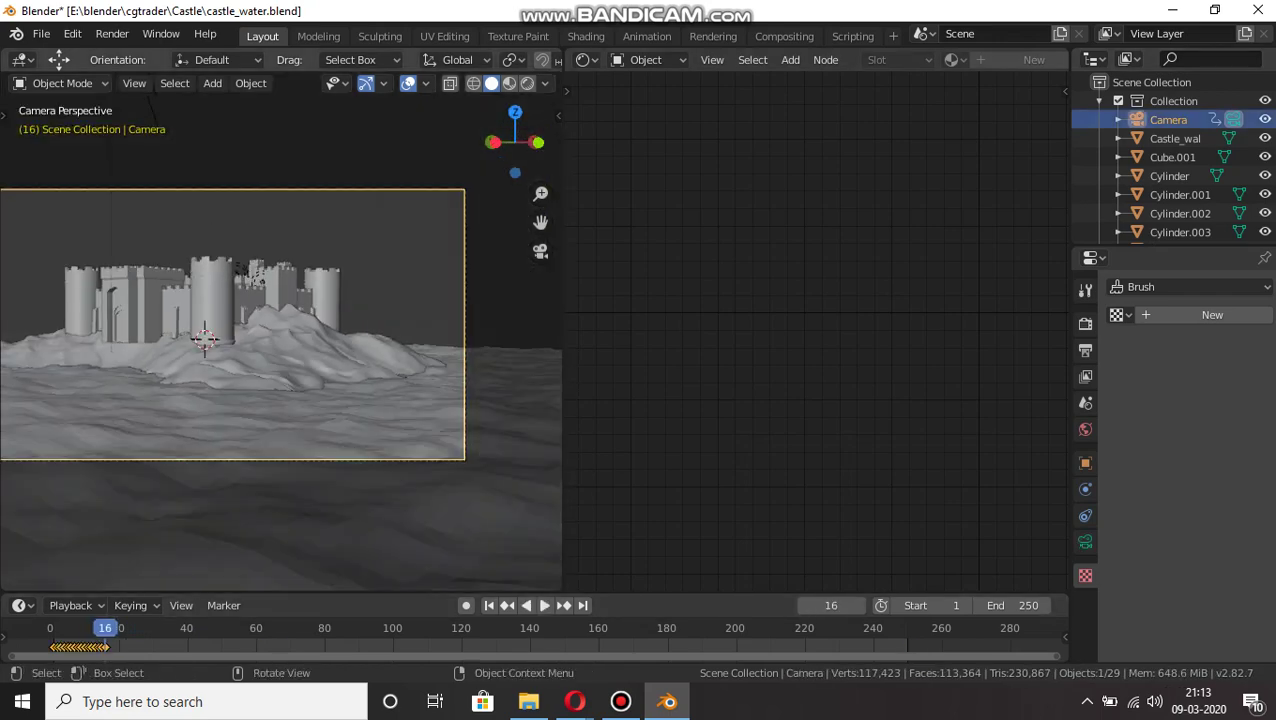
Clear all Location and Rotation keyframes from the Camera so it stays fixed.
key("n")
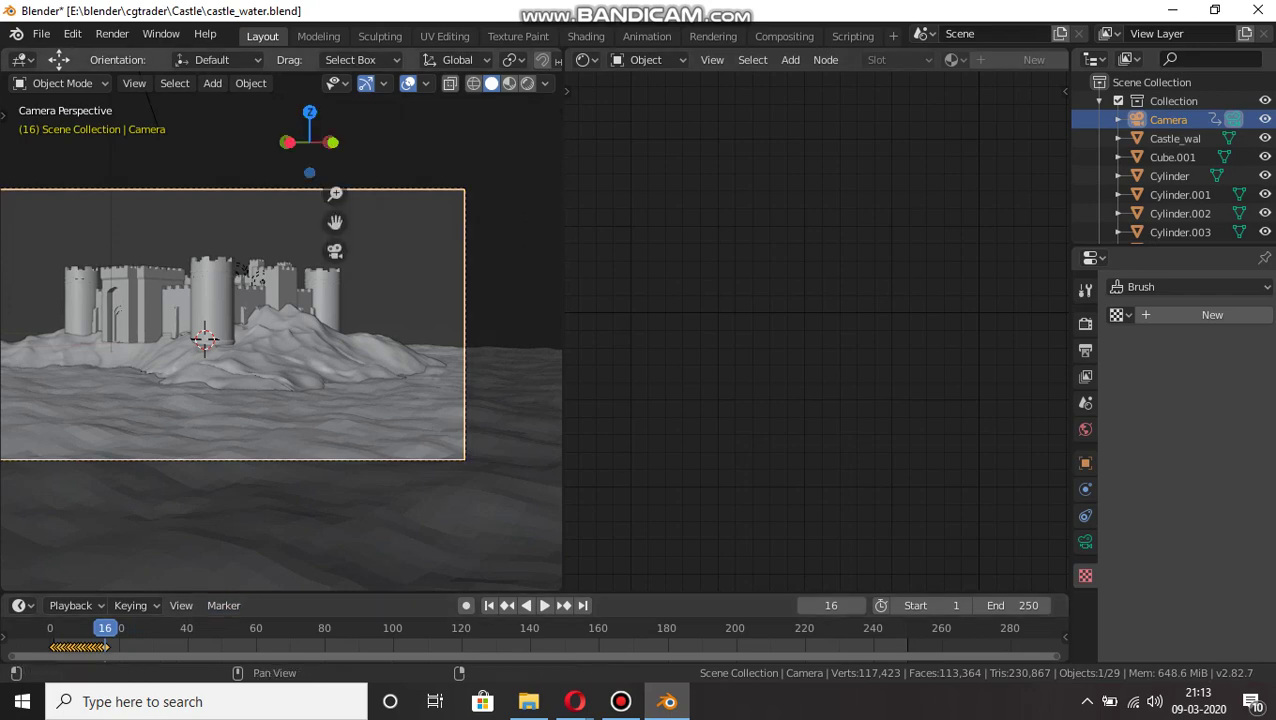
right_click(432, 171)
left_click(432, 167)
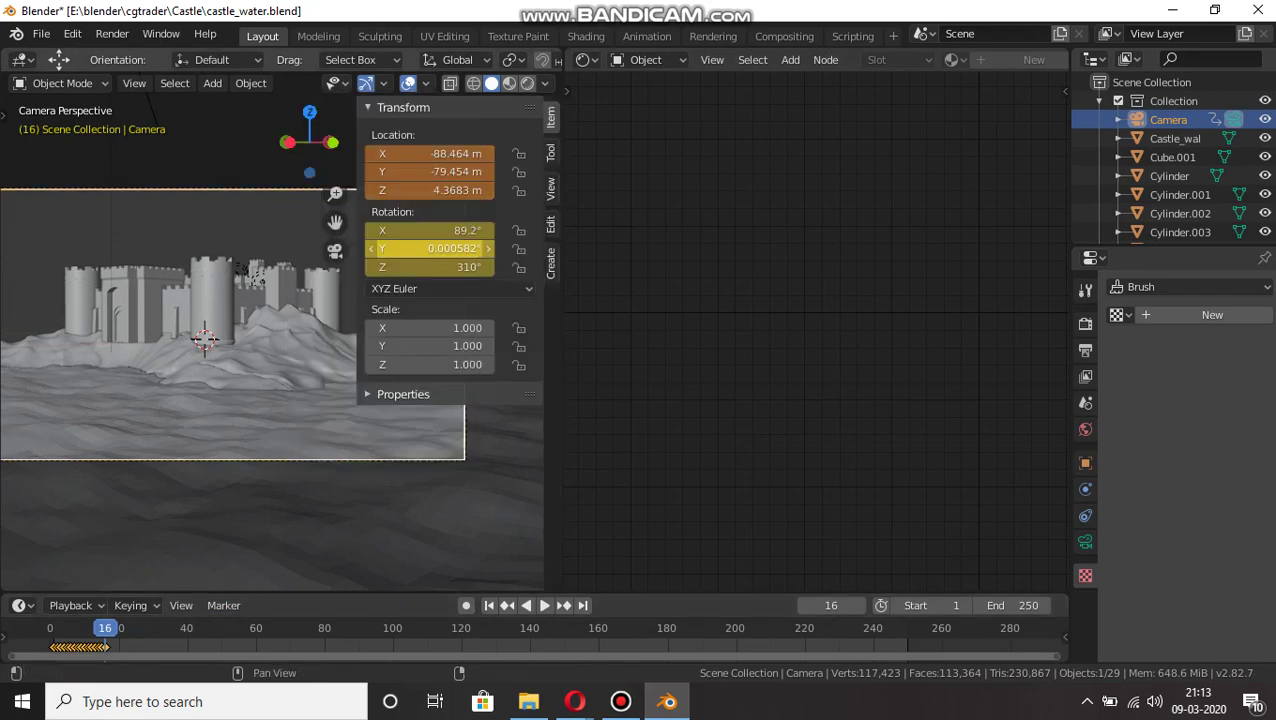
right_click(464, 251)
left_click(458, 254)
right_click(431, 170)
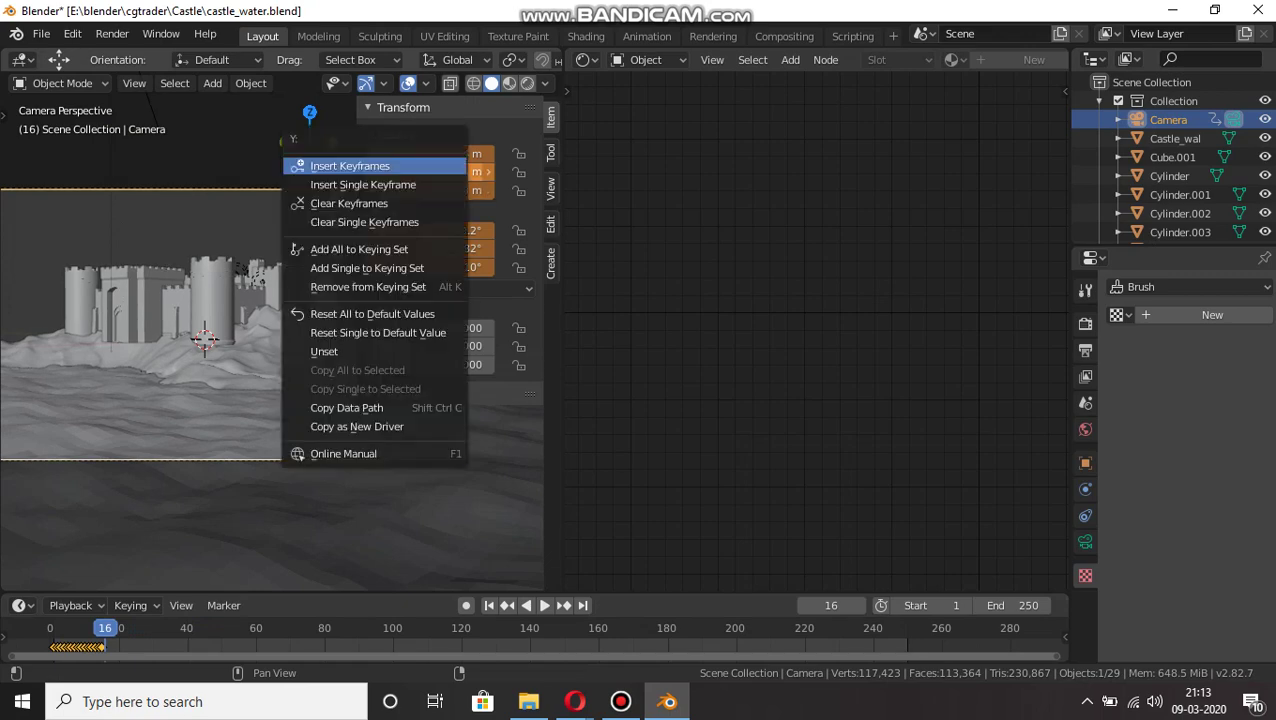
left_click(434, 204)
right_click(447, 235)
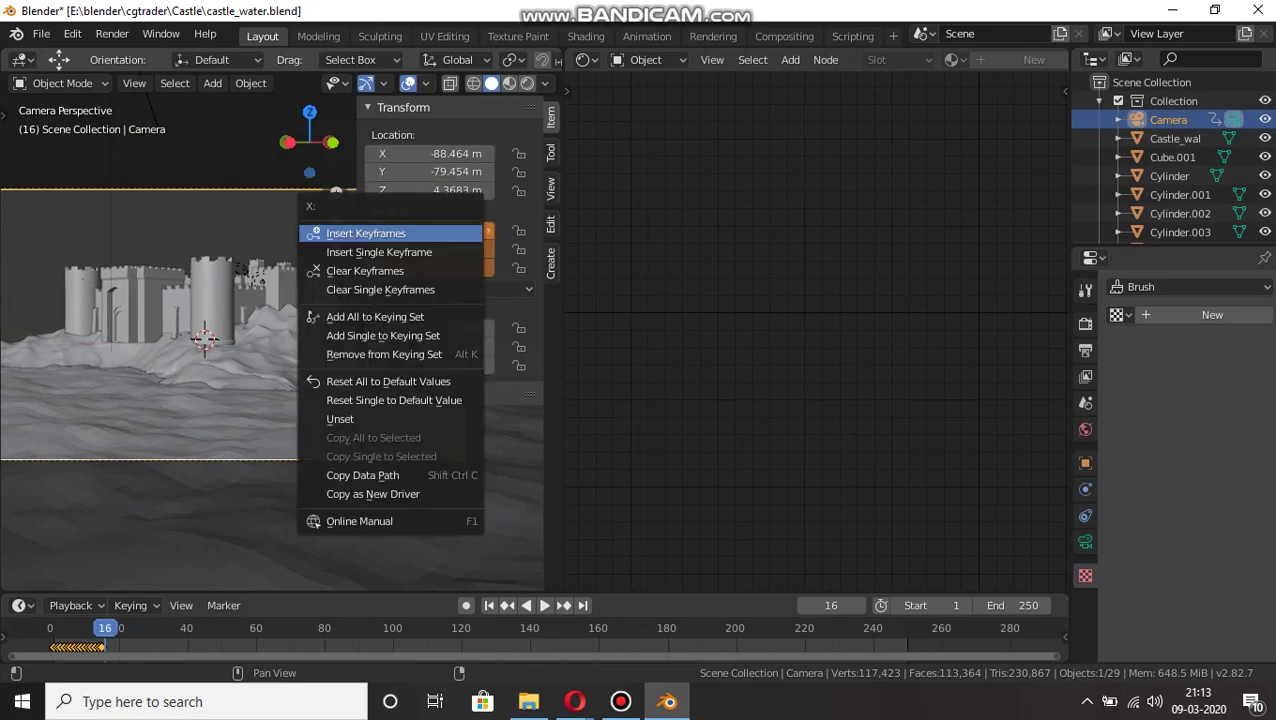
left_click(440, 271)
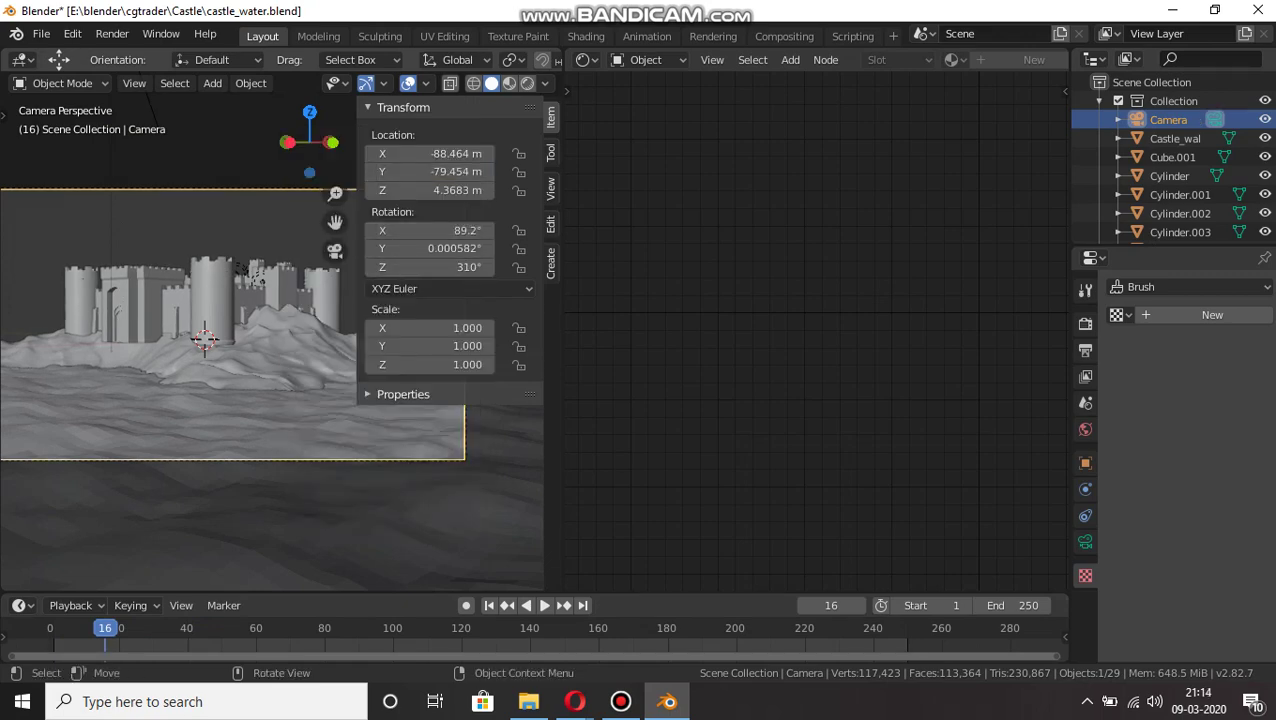
key("n")
Play the wave animation through the camera view and save the castle_water.blend file.
key("space")
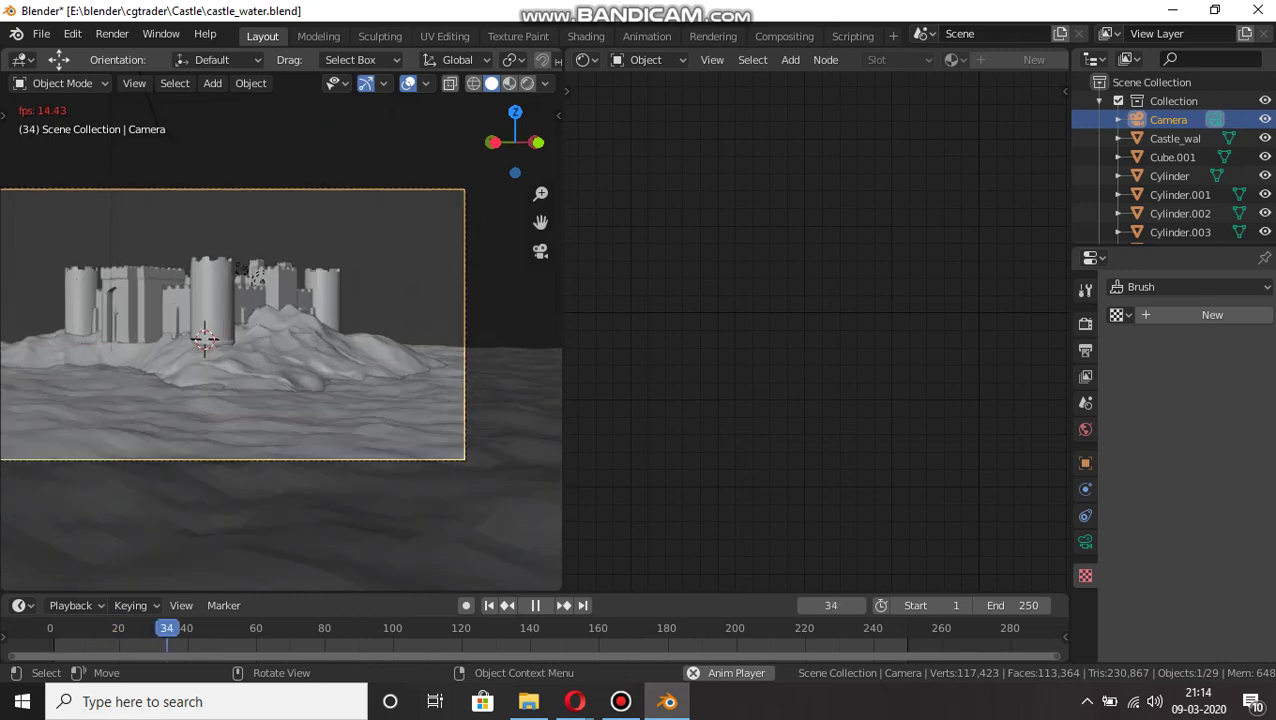
scroll(281, 330, "up", 2)
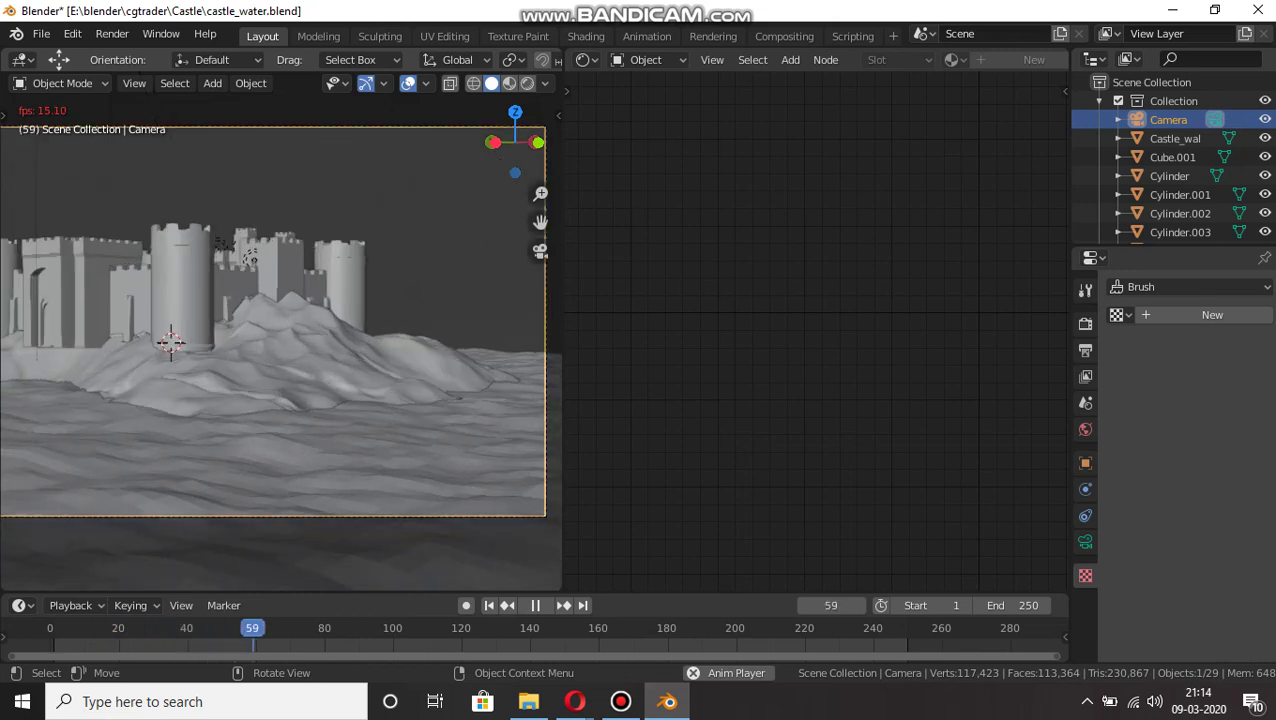
key("ctrl+s")
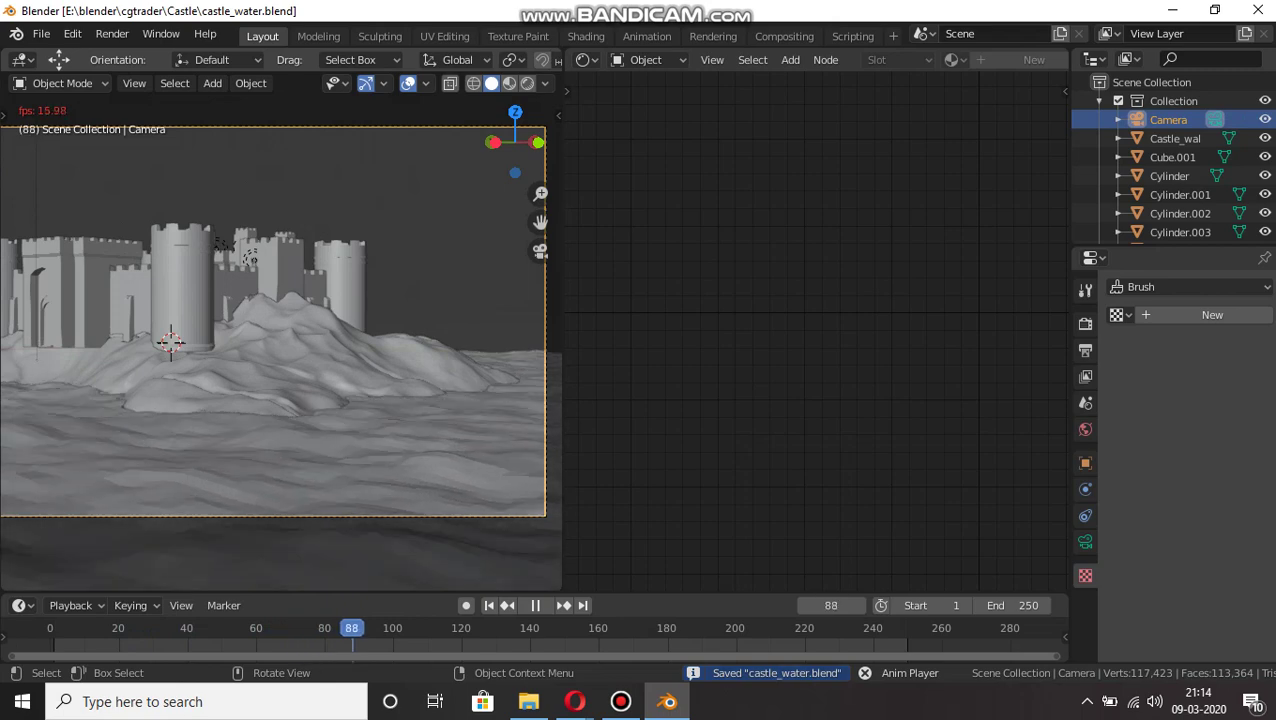
left_click(621, 702)
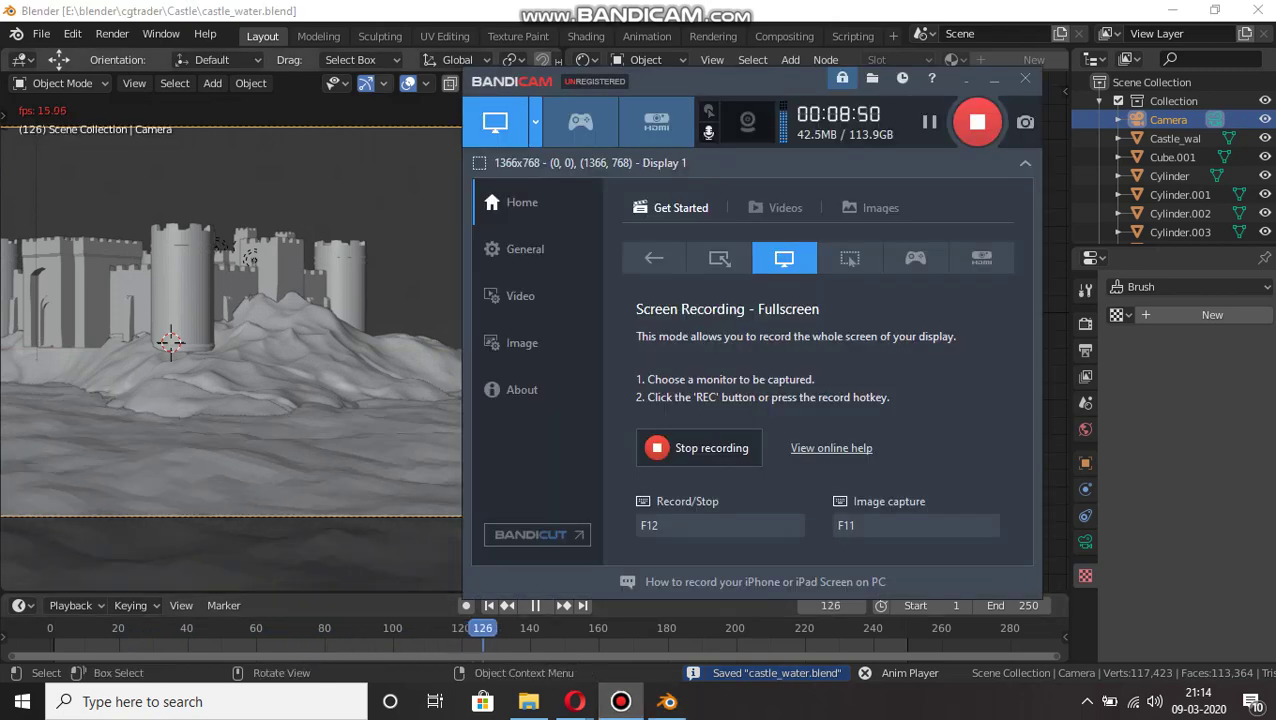
key("alt+Tab")
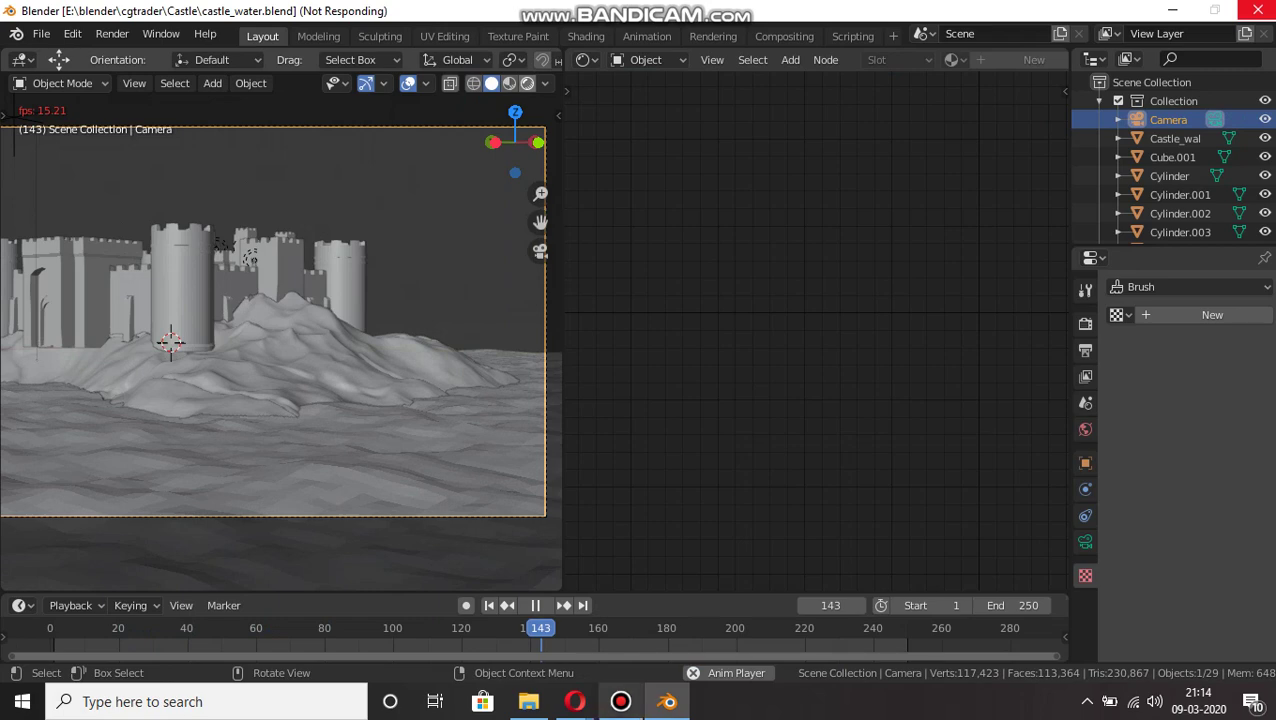
mouse_move(620, 702)
left_click(622, 616)
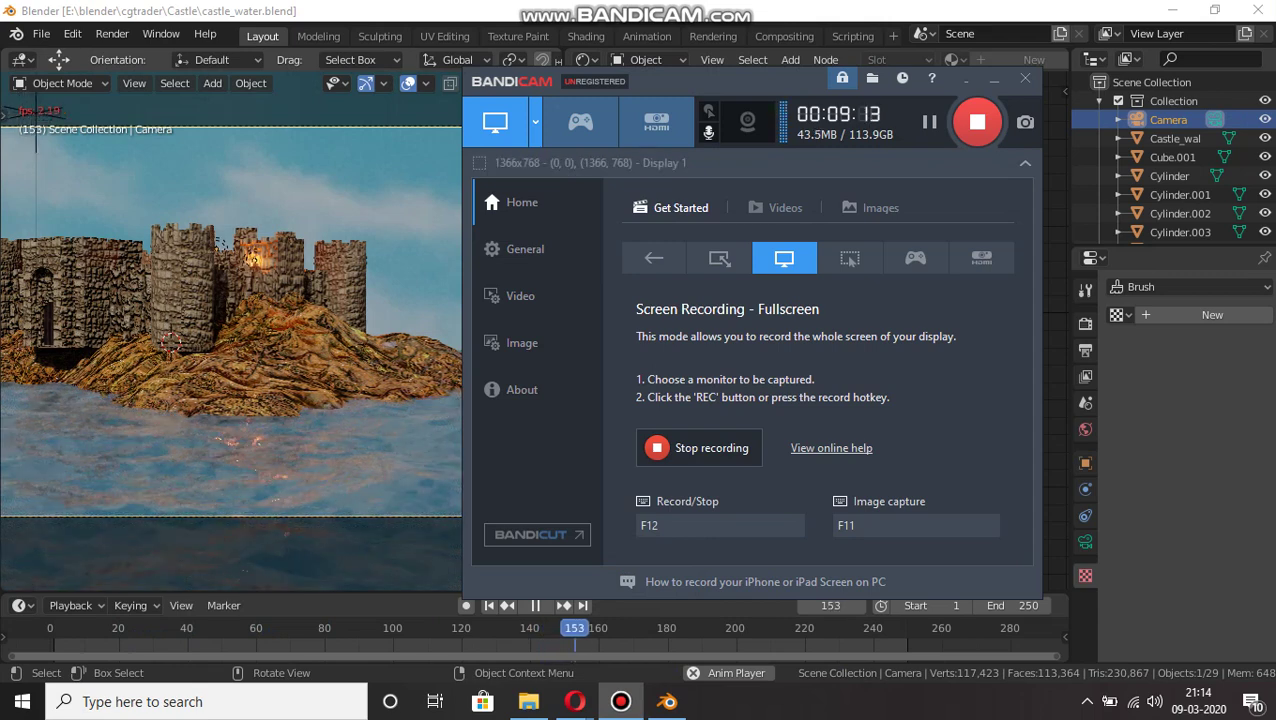
left_click(994, 81)
Return the viewport to Solid shading and widen it to show more of the camera view.
left_click(491, 84)
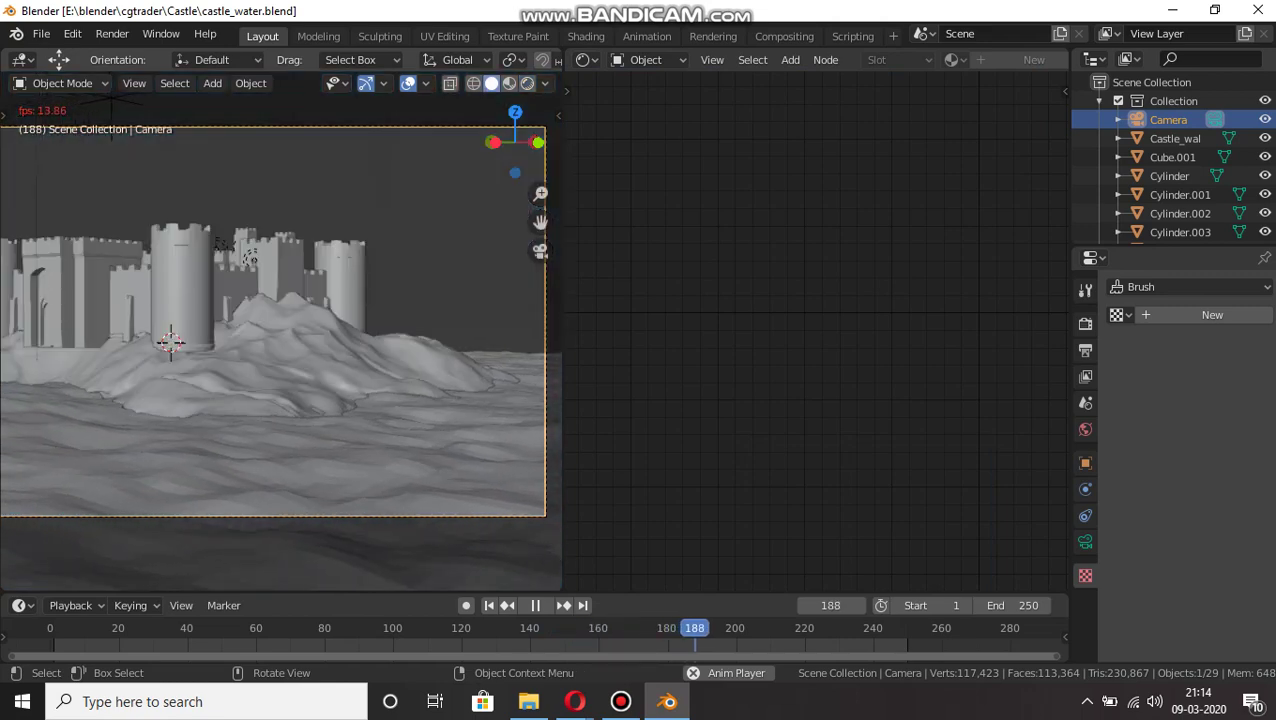
left_click_drag(564, 335, 811, 335)
scroll(405, 331, "down", 3)
scroll(405, 331, "up", 1)
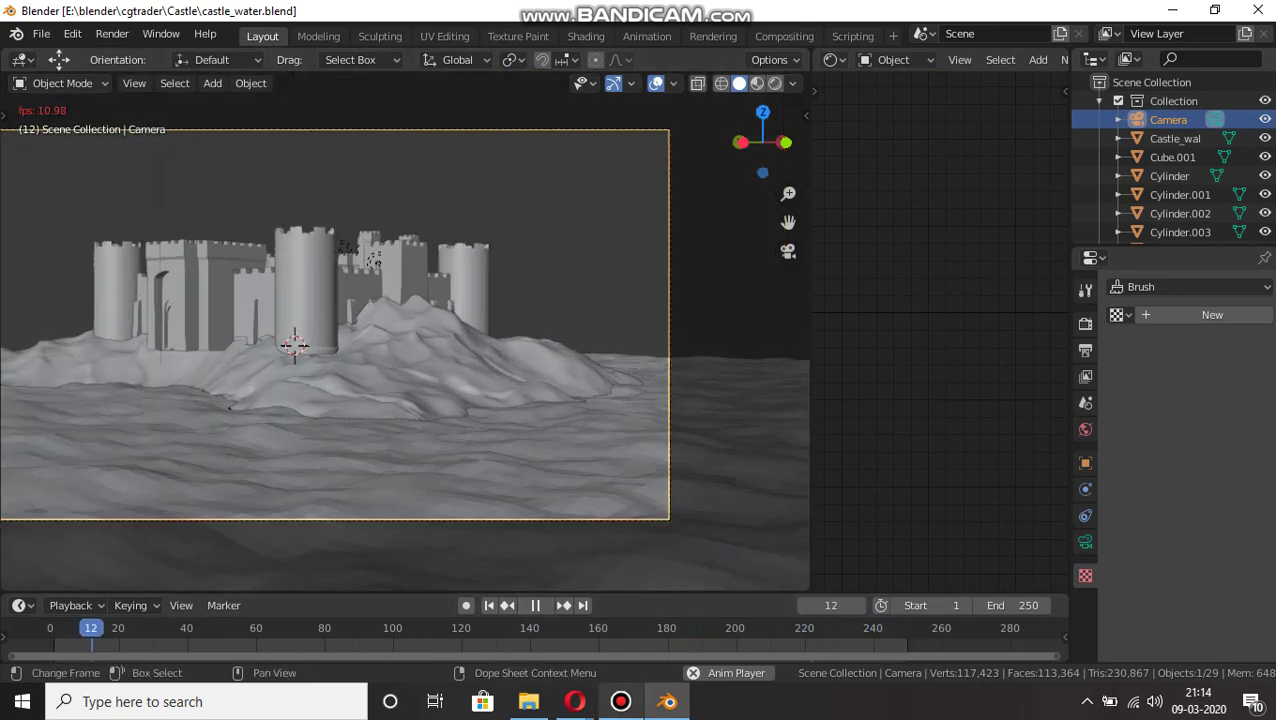
left_click(621, 701)
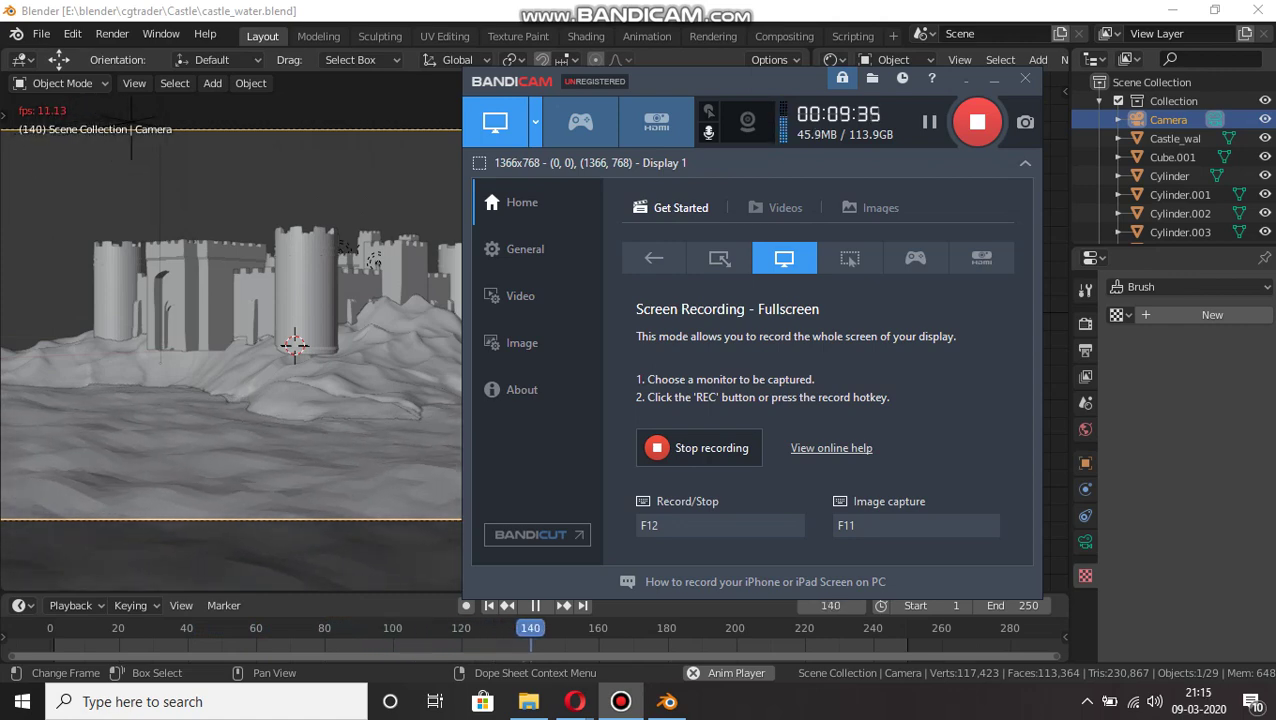
key("alt+Tab")
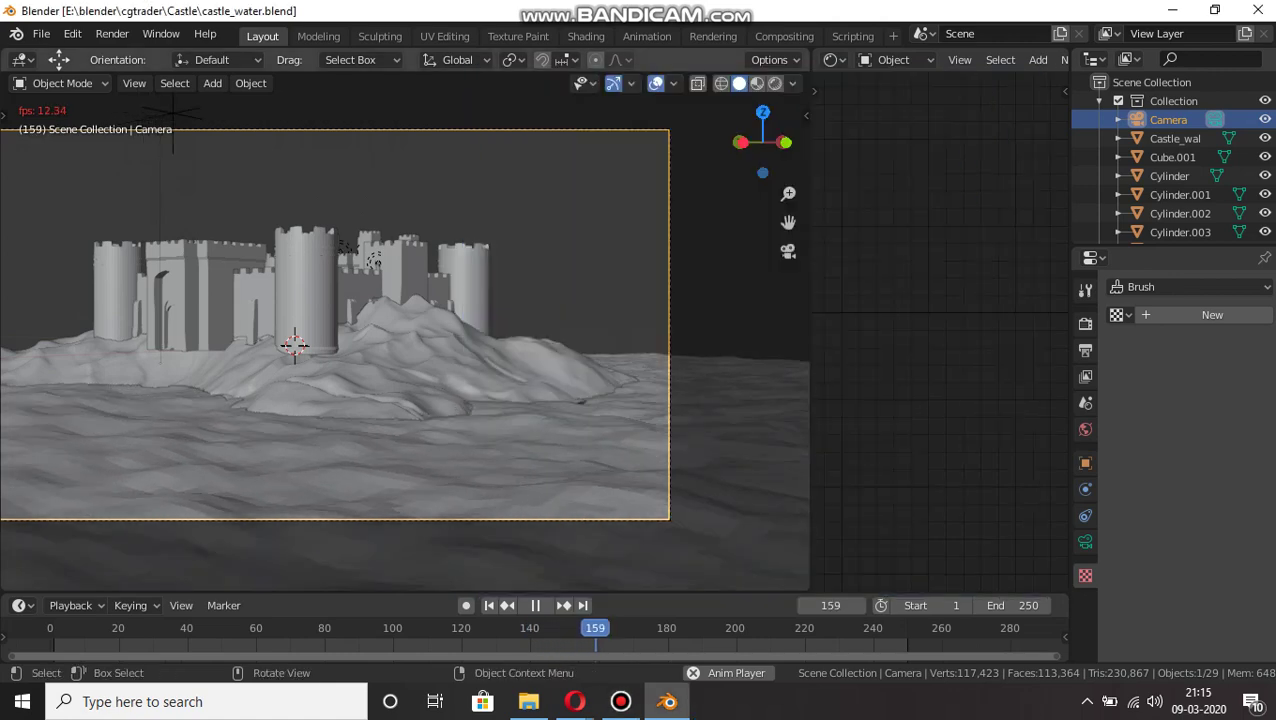
scroll(405, 331, "down", 1)
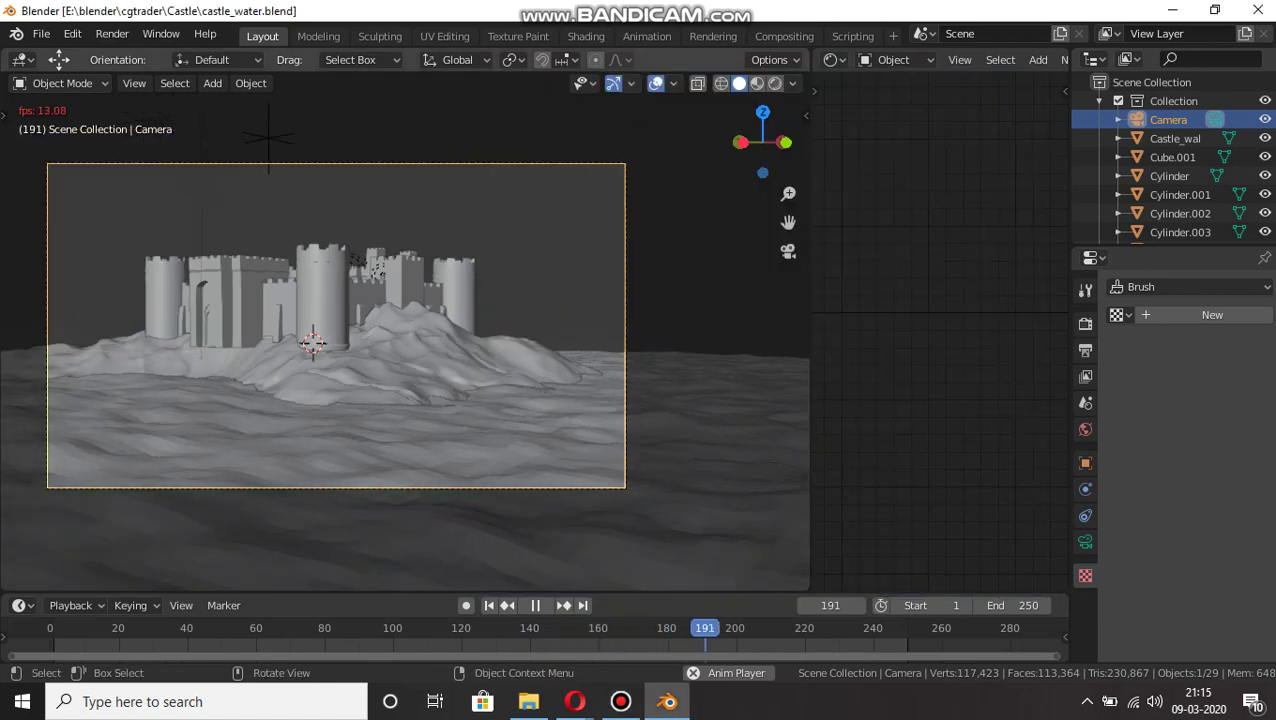